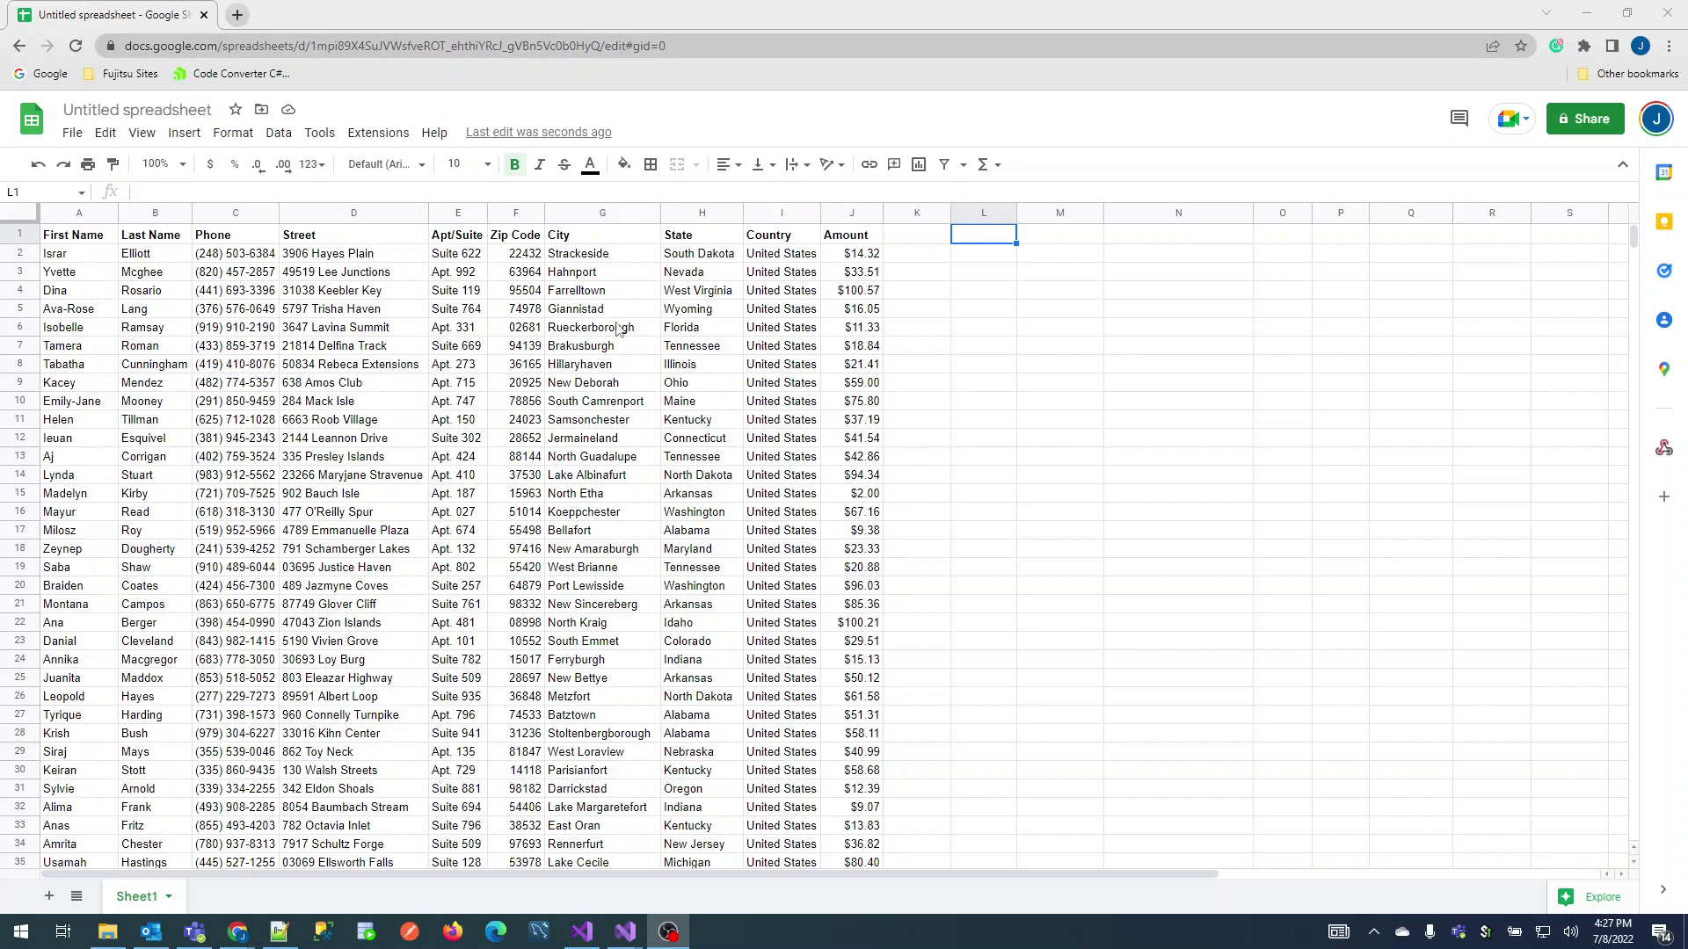
pyautogui.moveTo(844, 272); pyautogui.dragTo(837, 347)
pyautogui.click(840, 368)
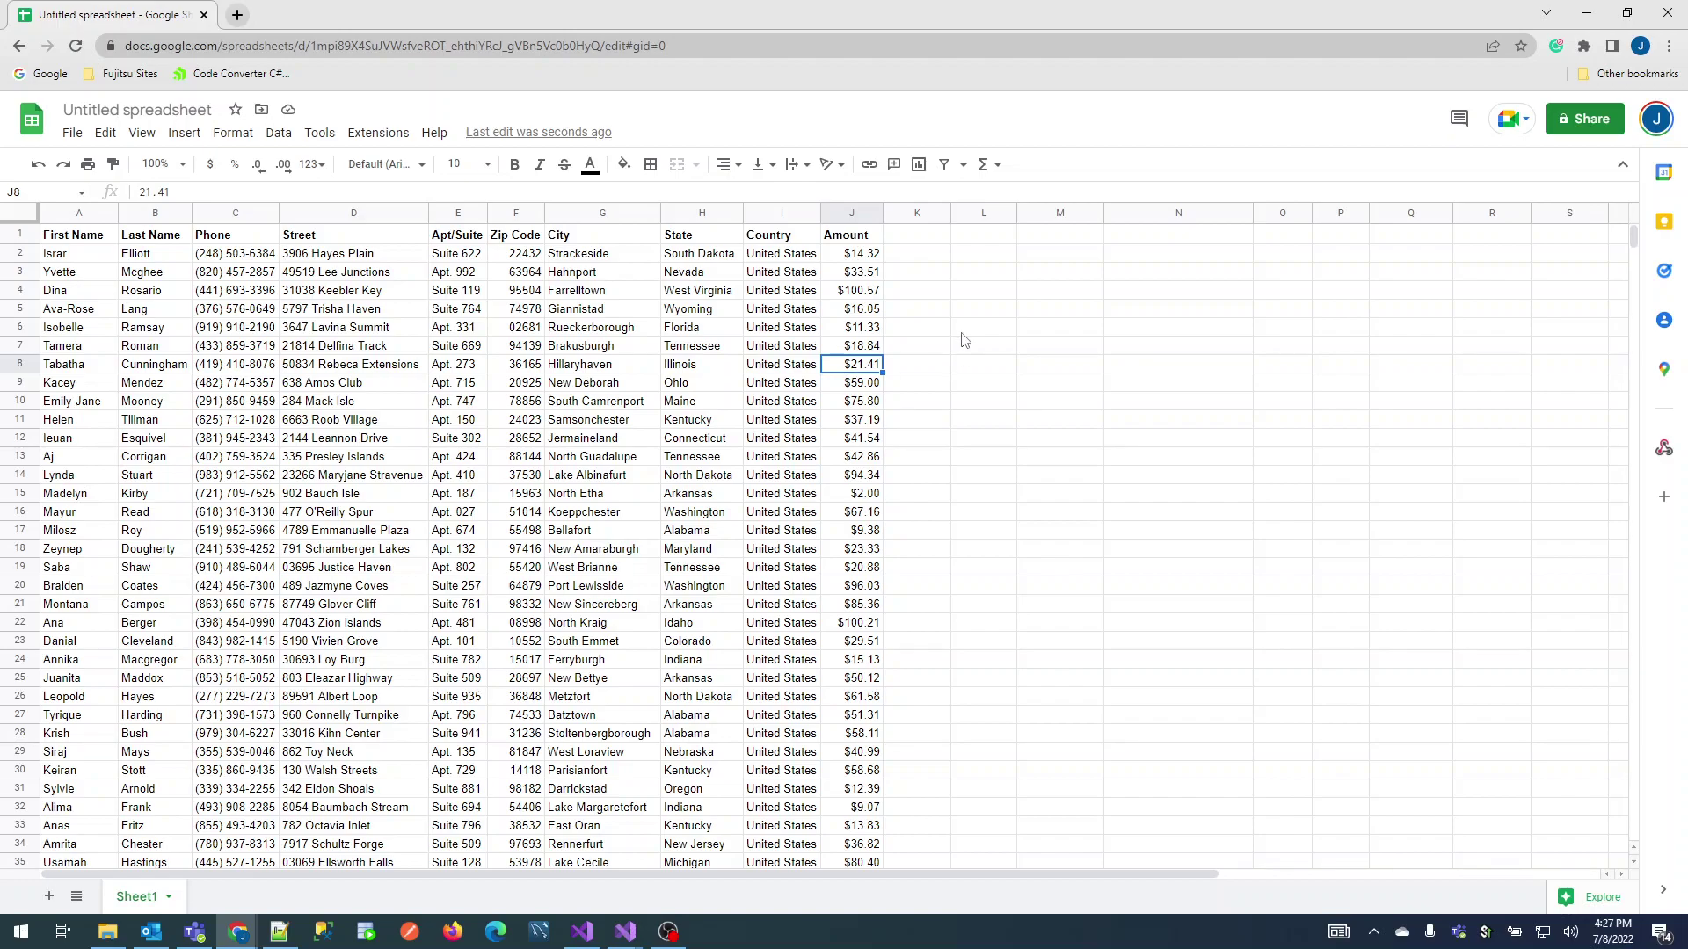
# Step: Enter the formula =QUERY(A:J, "Select * where H = 'Nevada'") in cell L1 to list the Nevada records
pyautogui.click(990, 239)
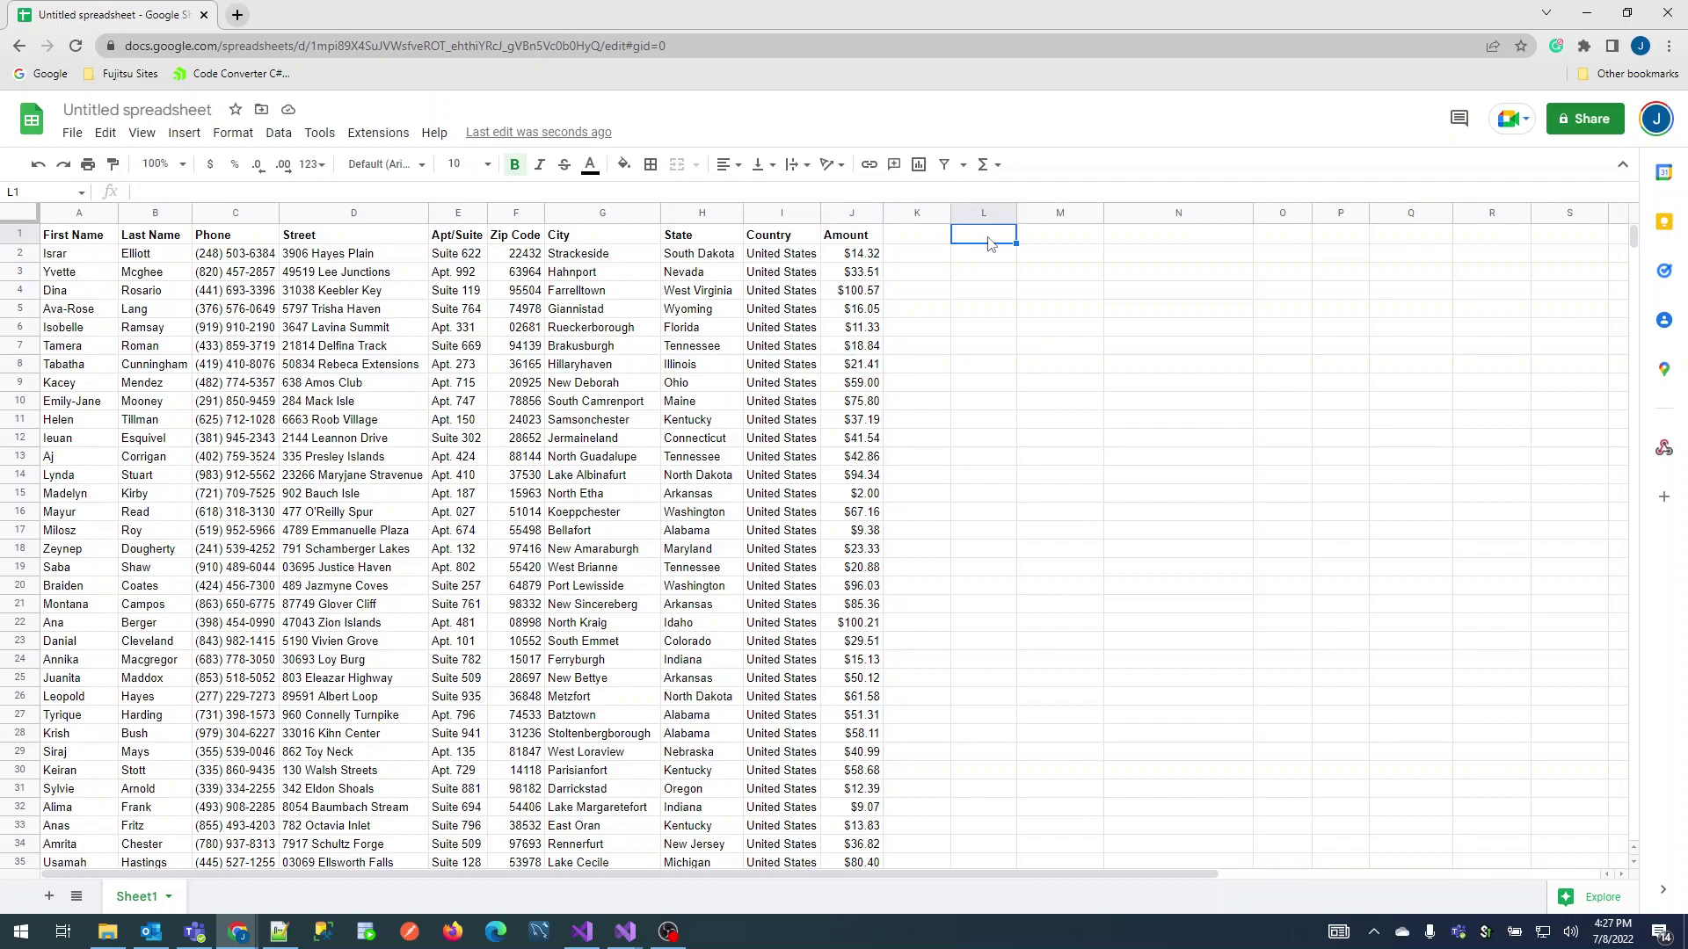
pyautogui.write('=')
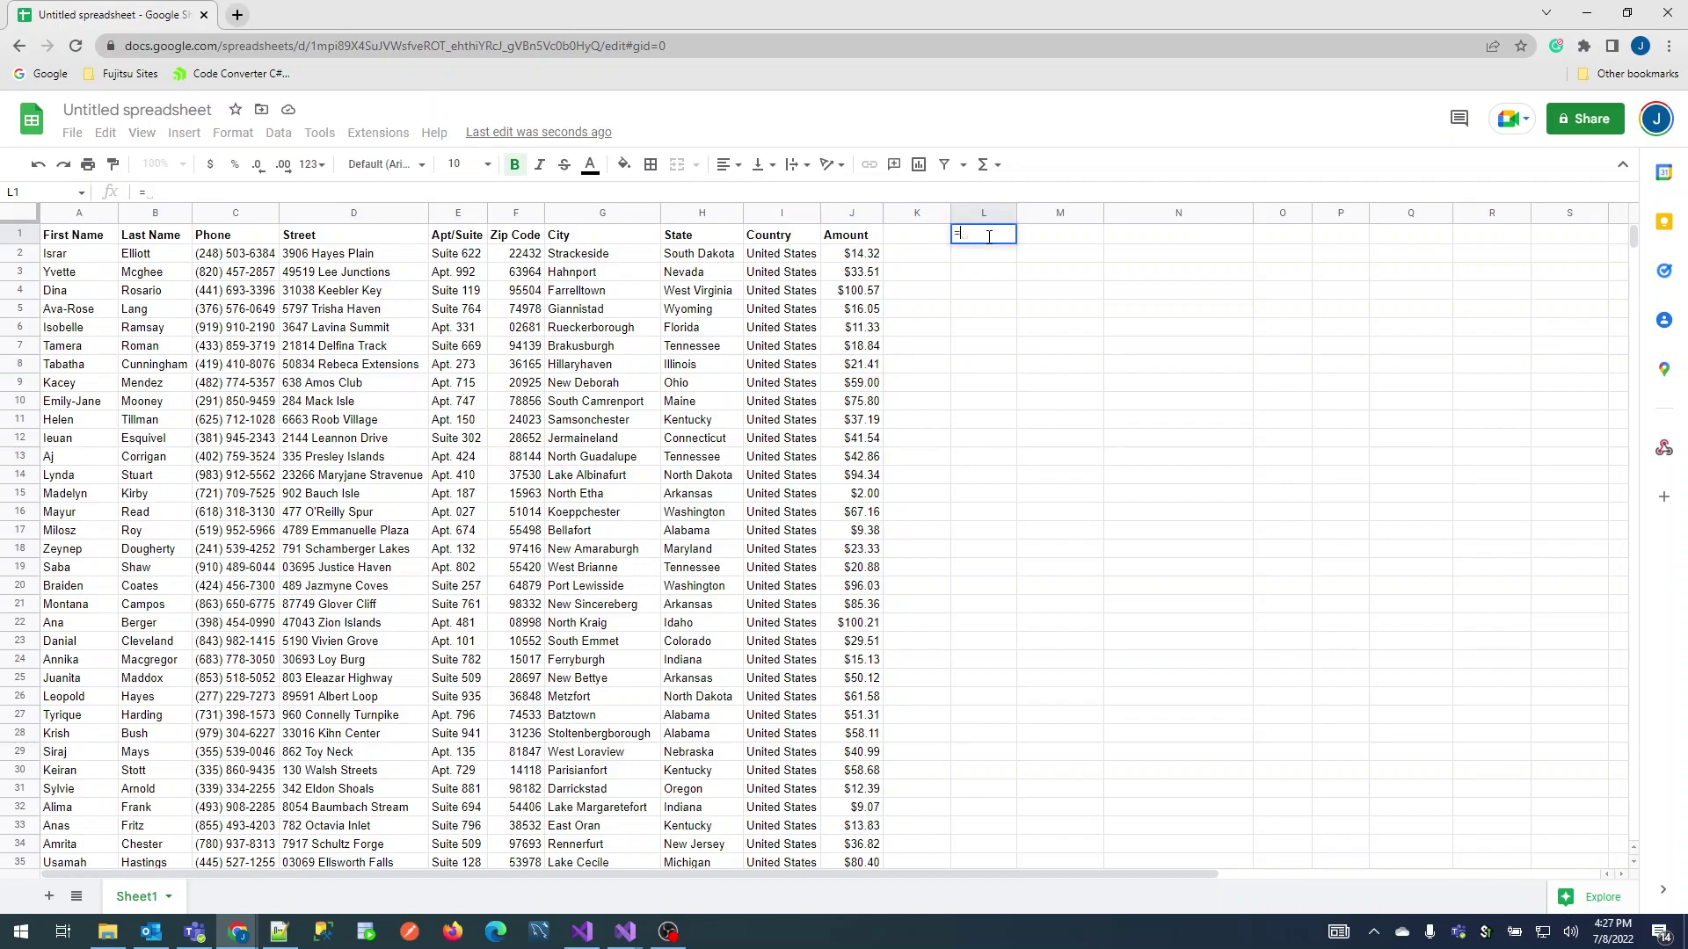
pyautogui.write('q')
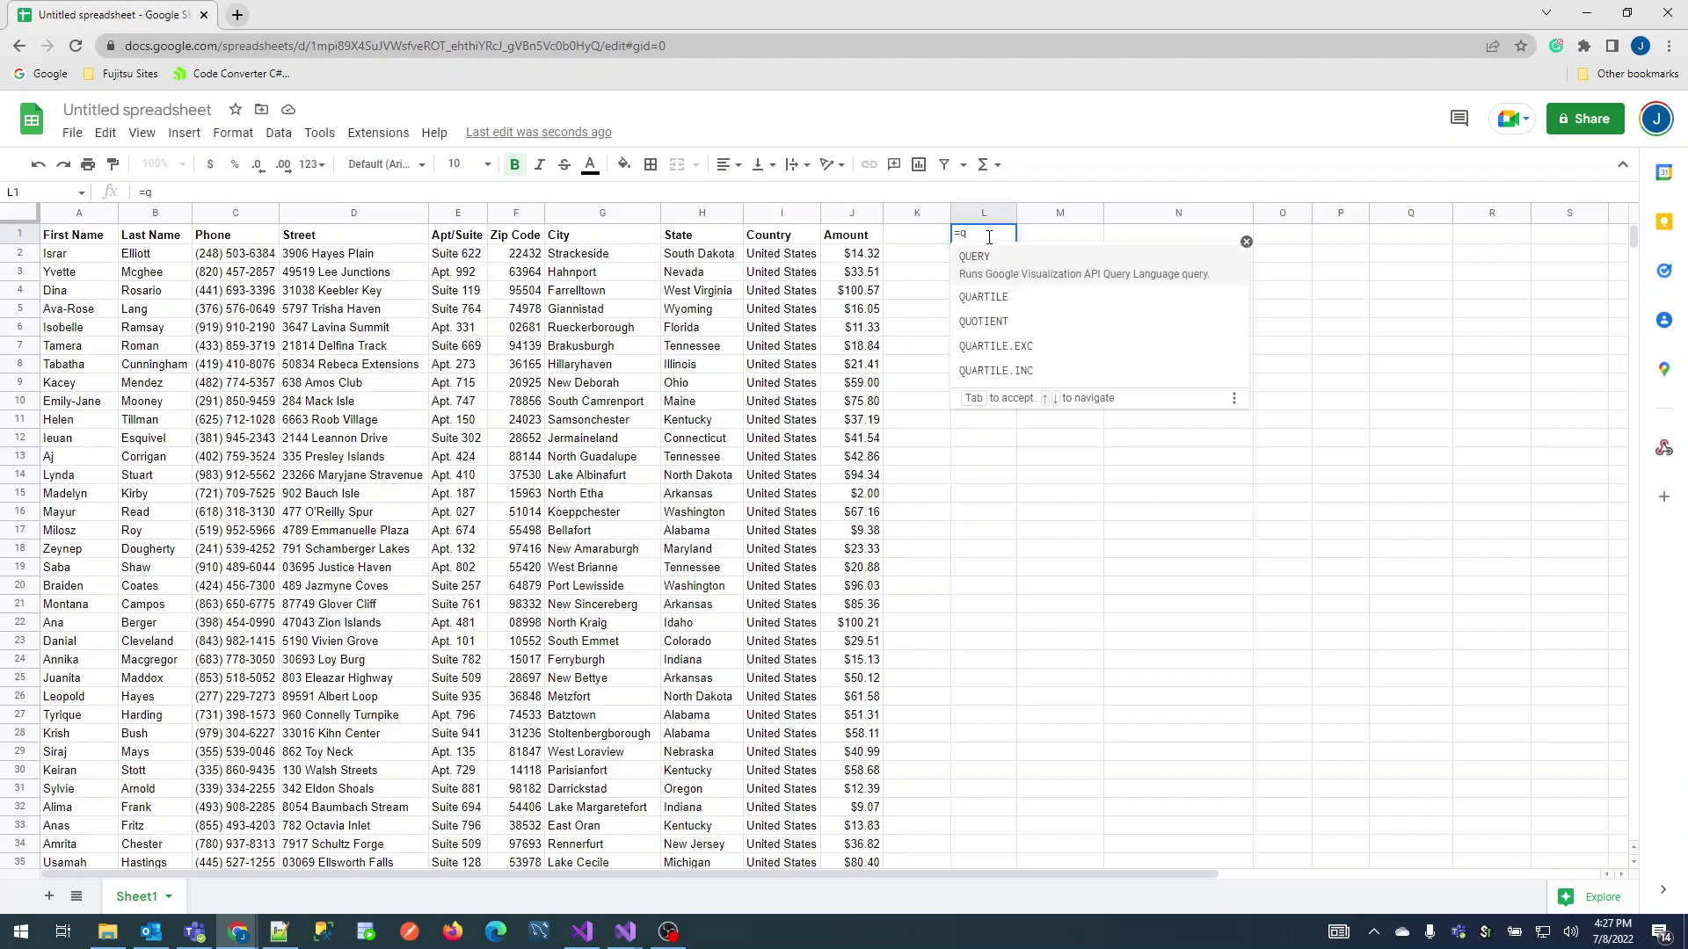
pyautogui.press('Tab')
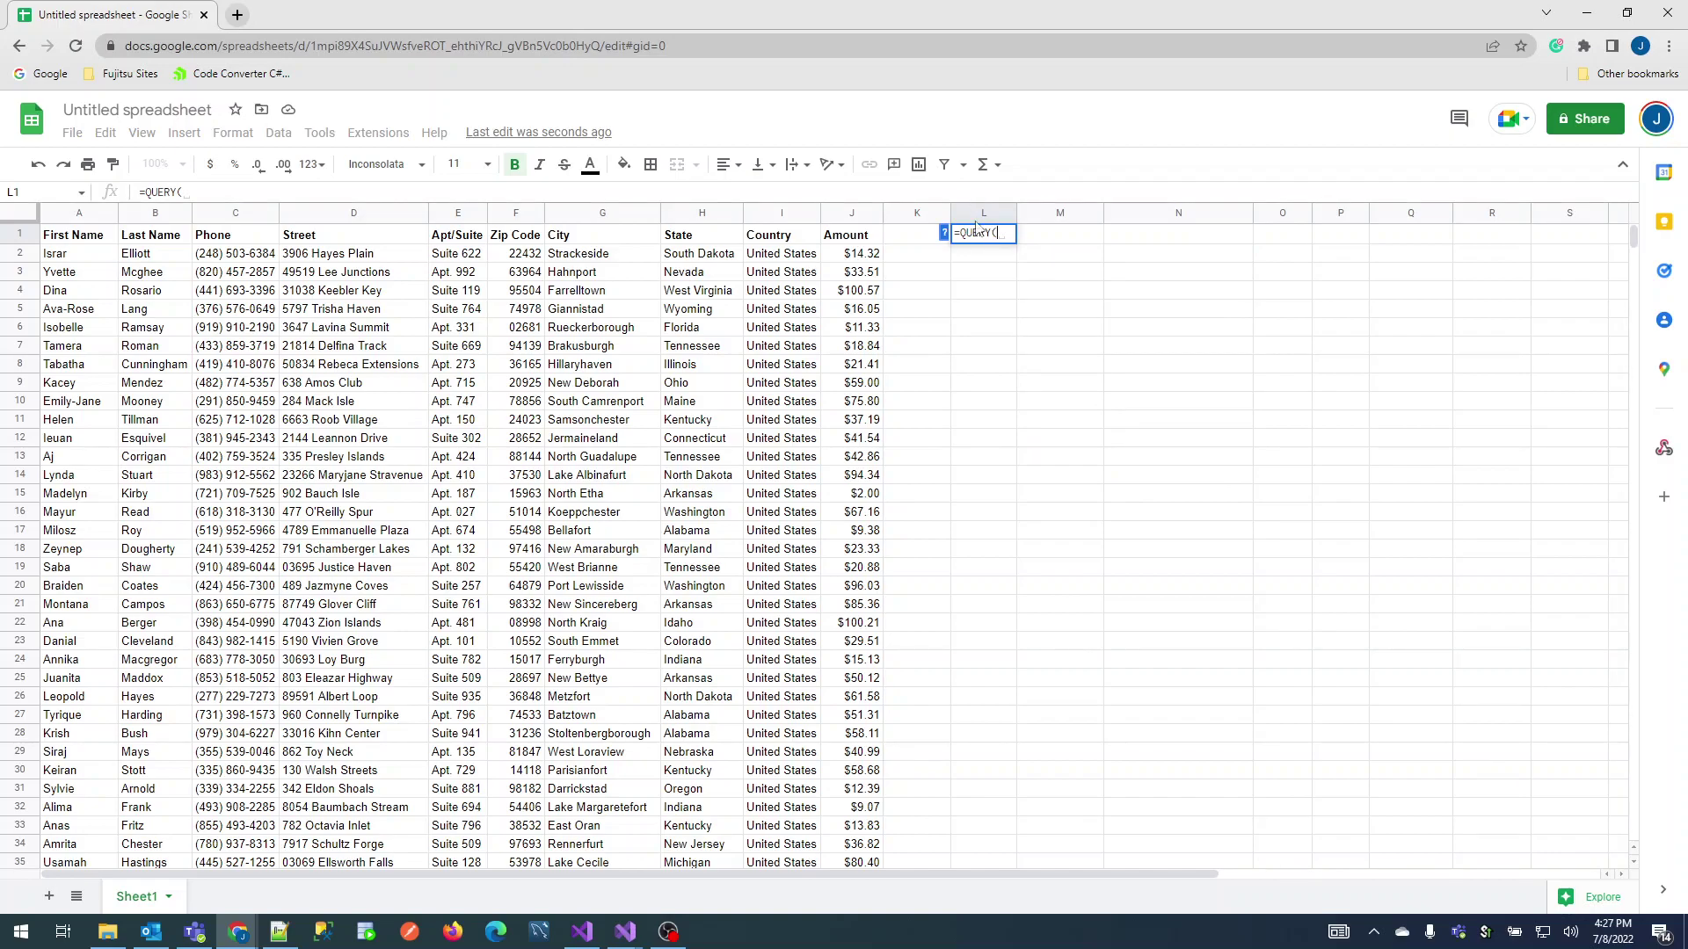
pyautogui.click(849, 215)
pyautogui.moveTo(819, 220); pyautogui.dragTo(86, 215)
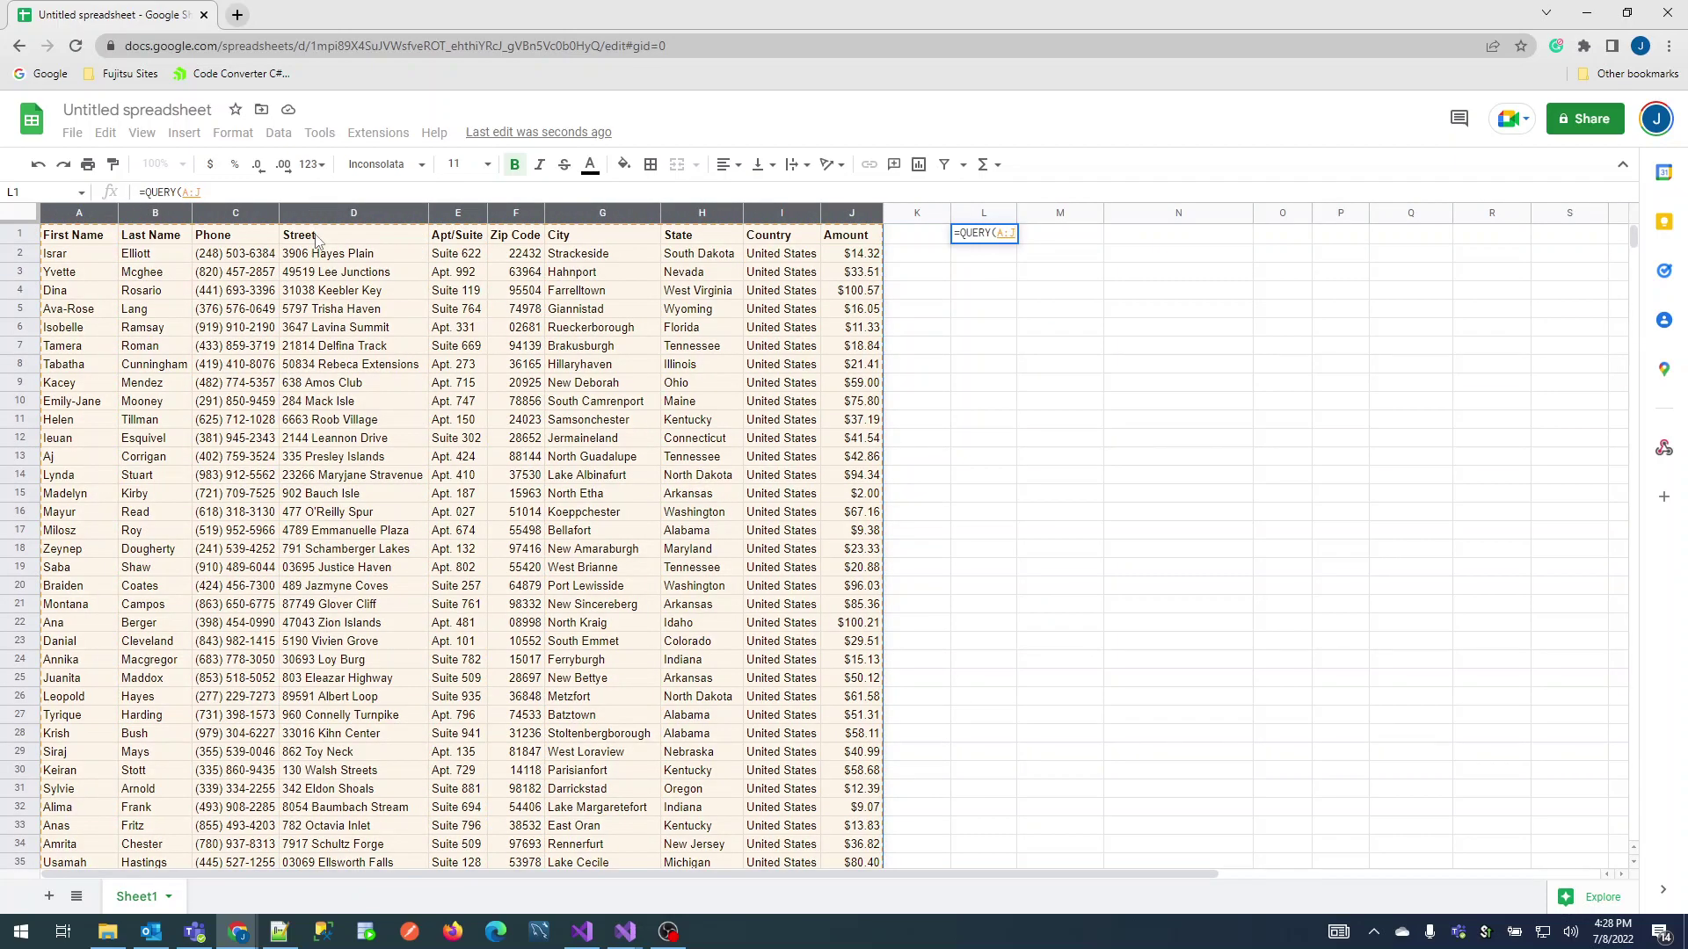
pyautogui.write(',')
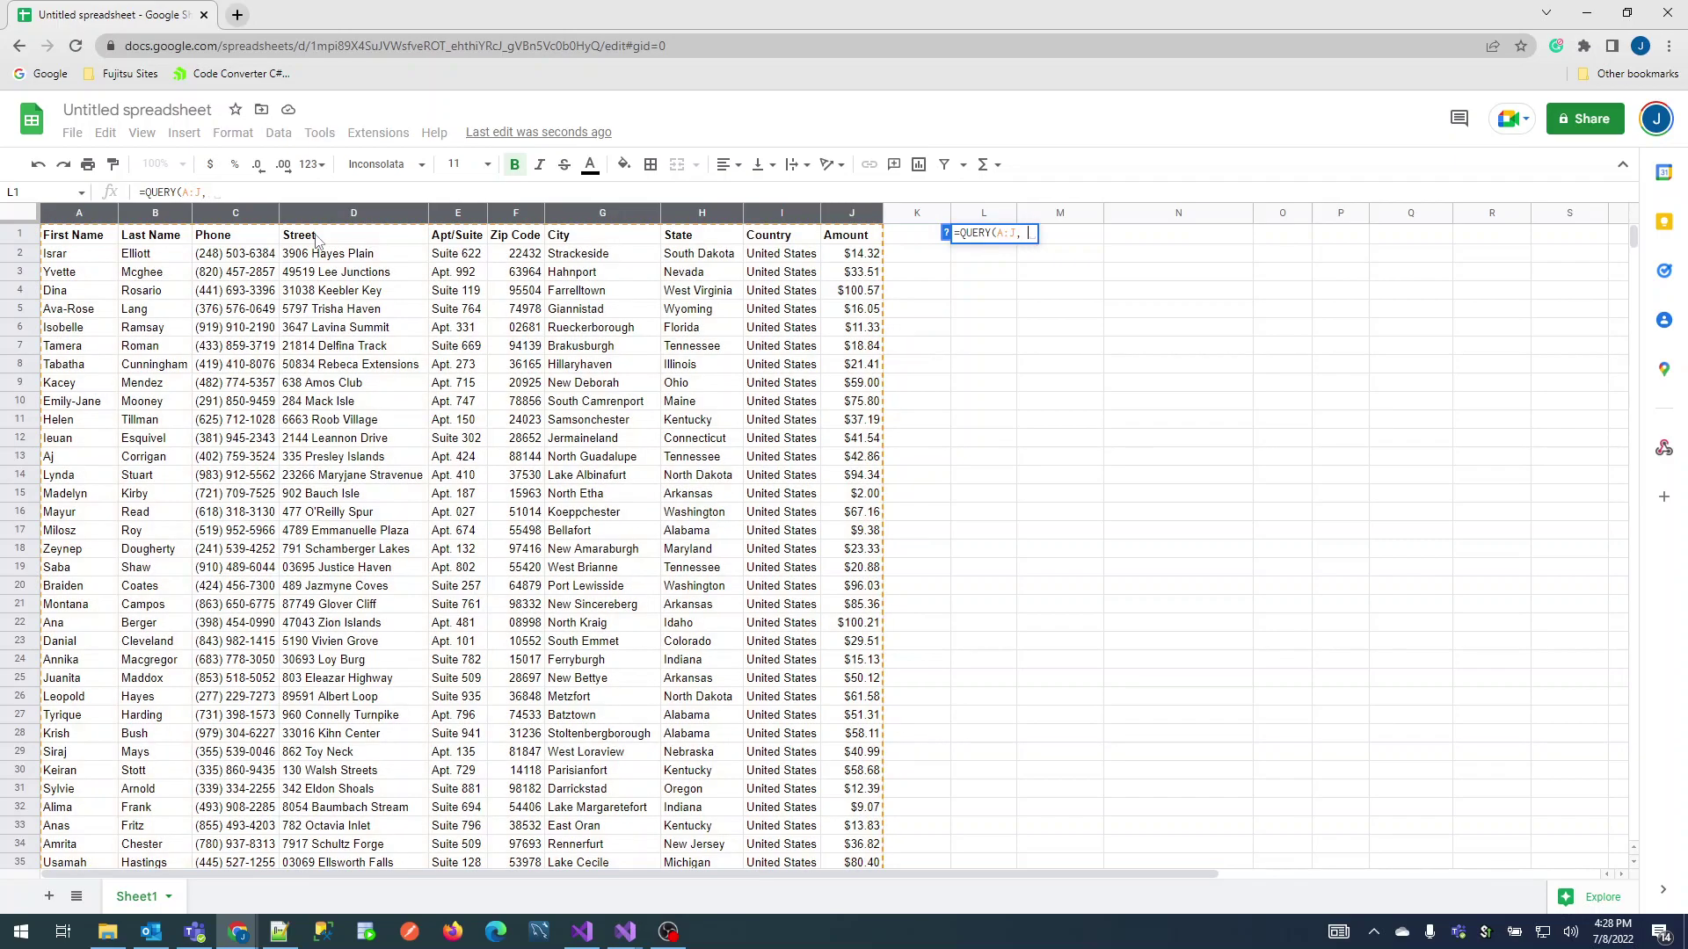
pyautogui.write(' "')
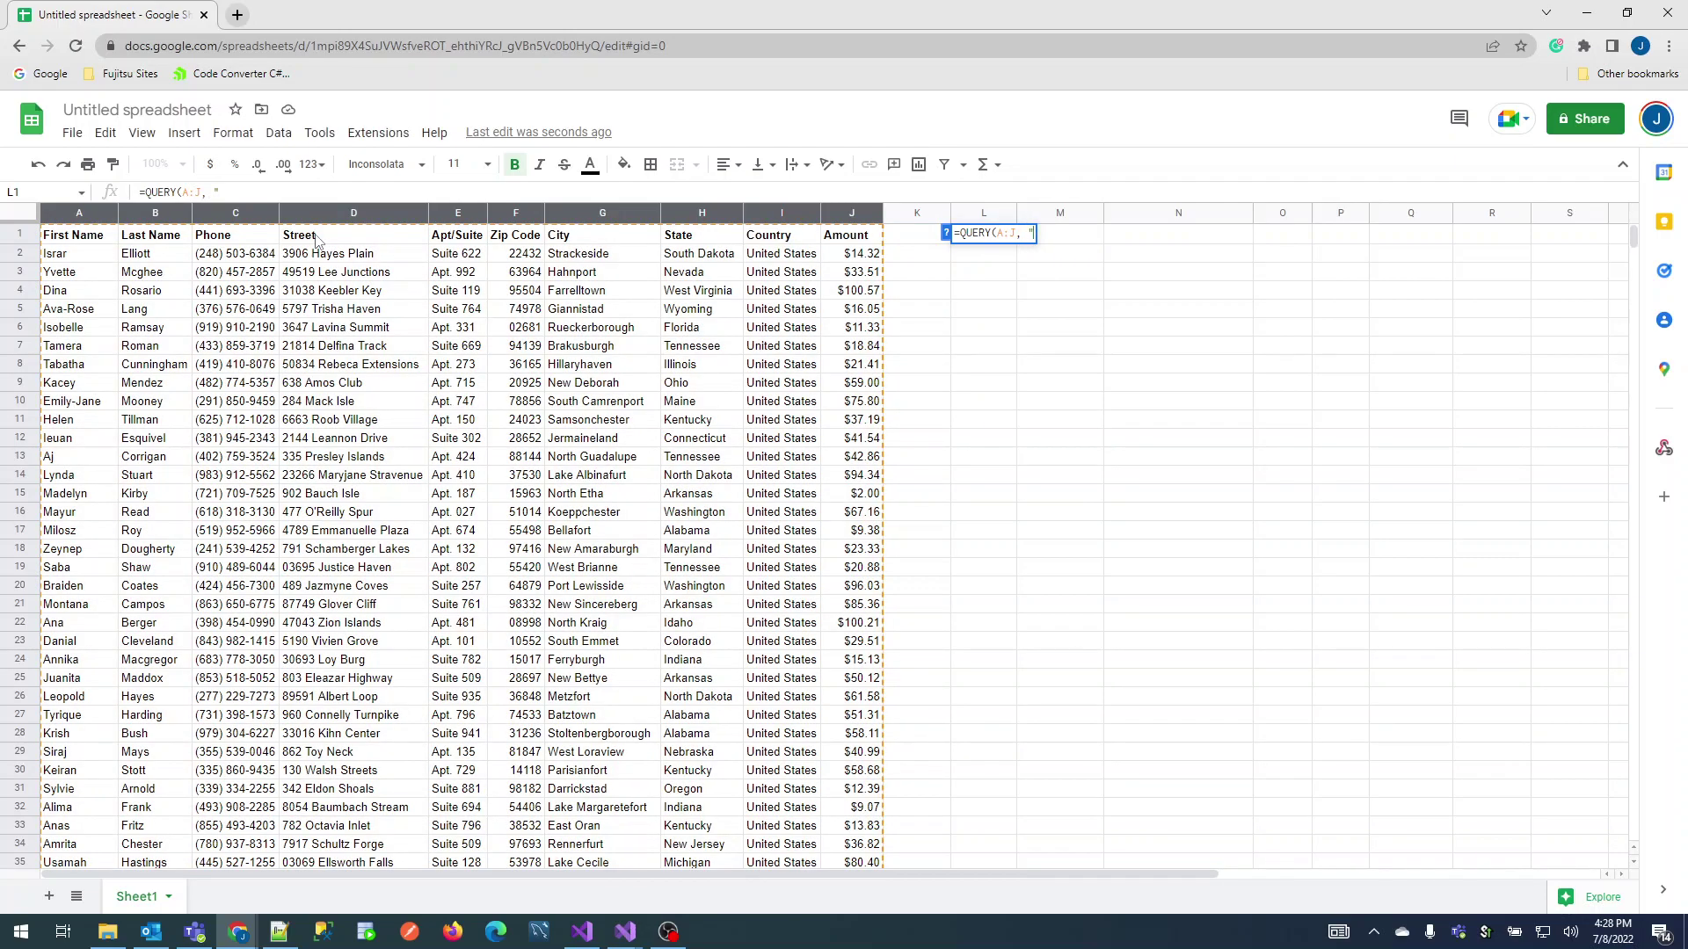
pyautogui.write('Select')
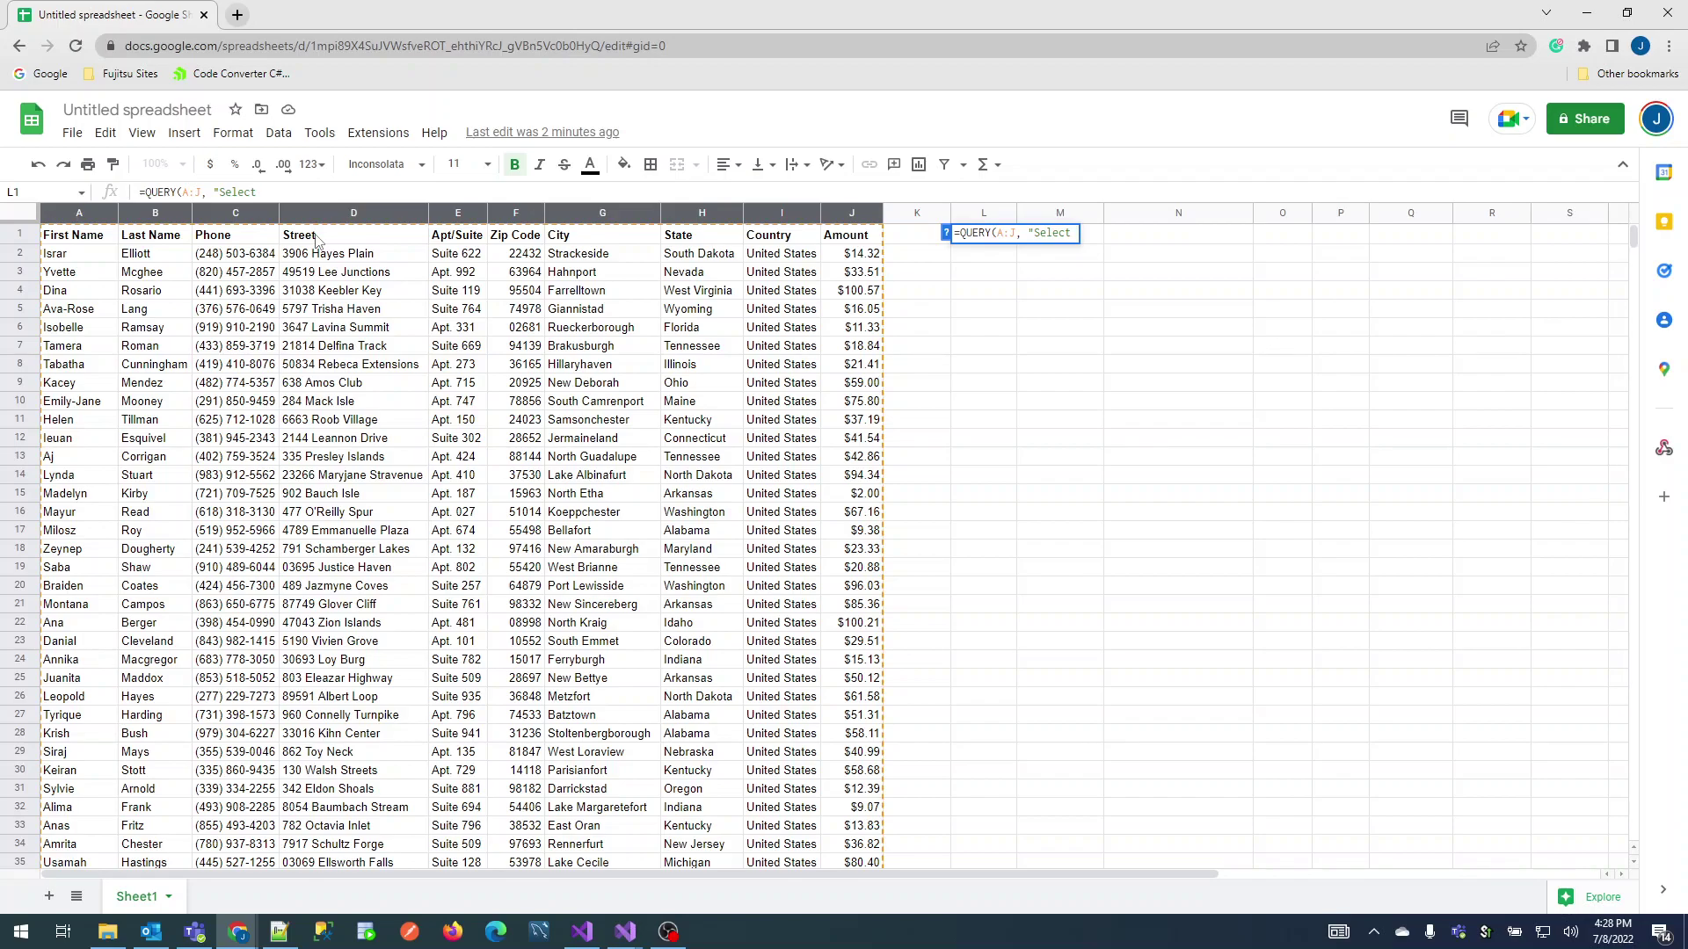
pyautogui.write(' * where H = ')
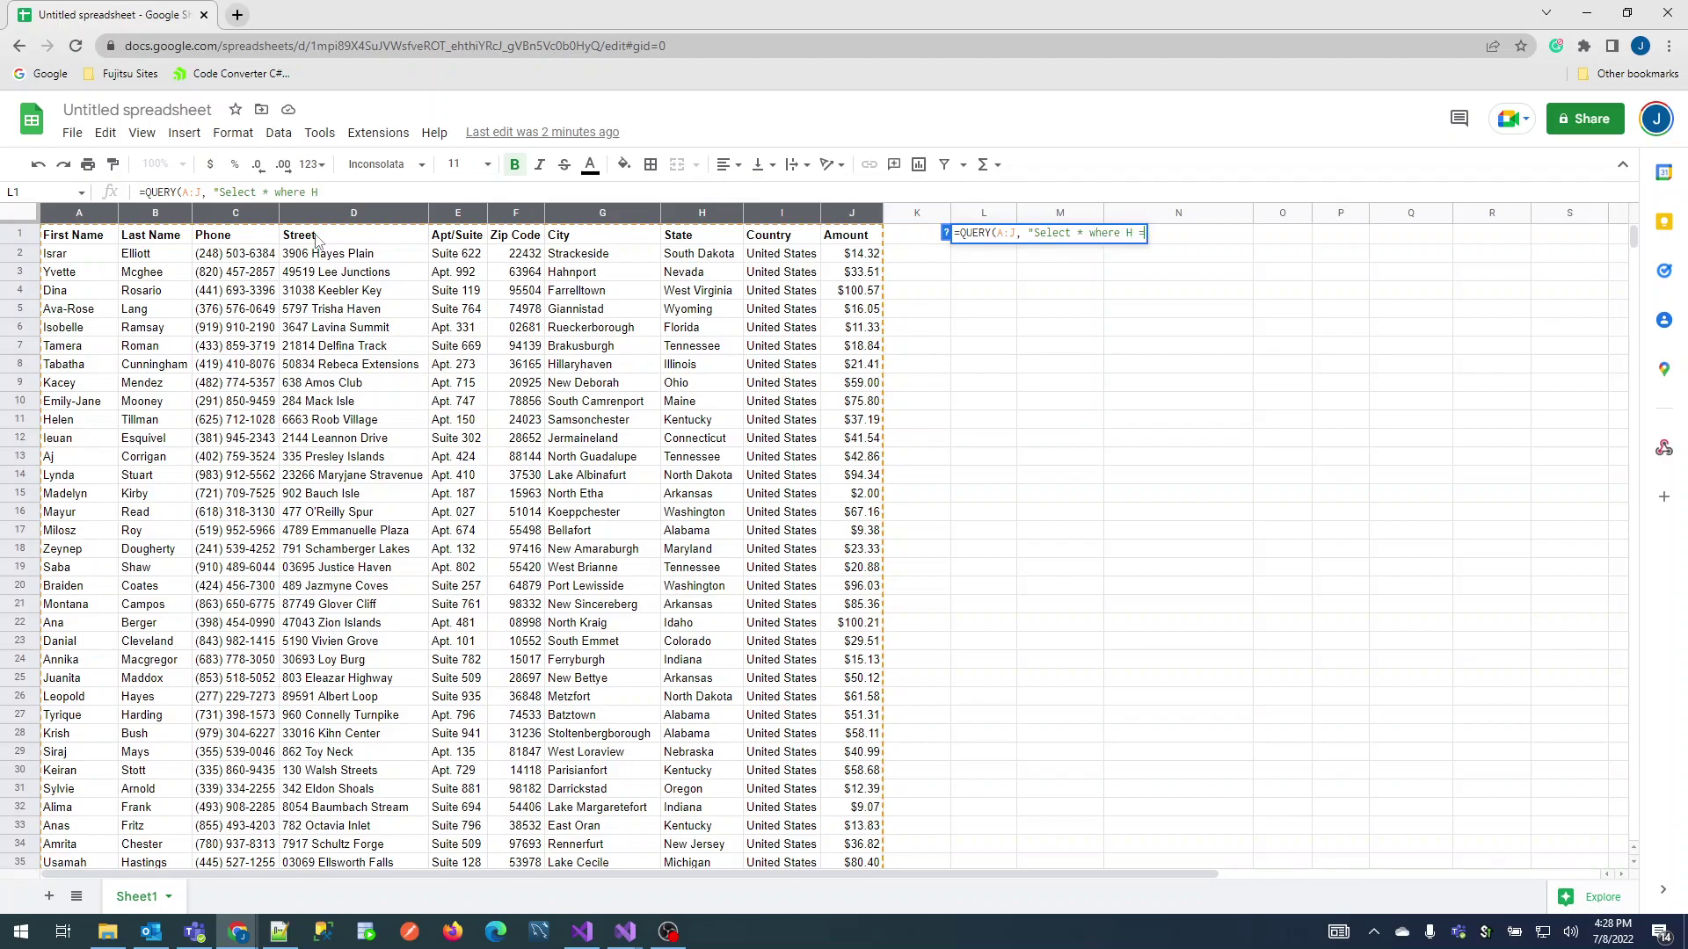
pyautogui.write('\'Nevada\'")')
pyautogui.press('Return')
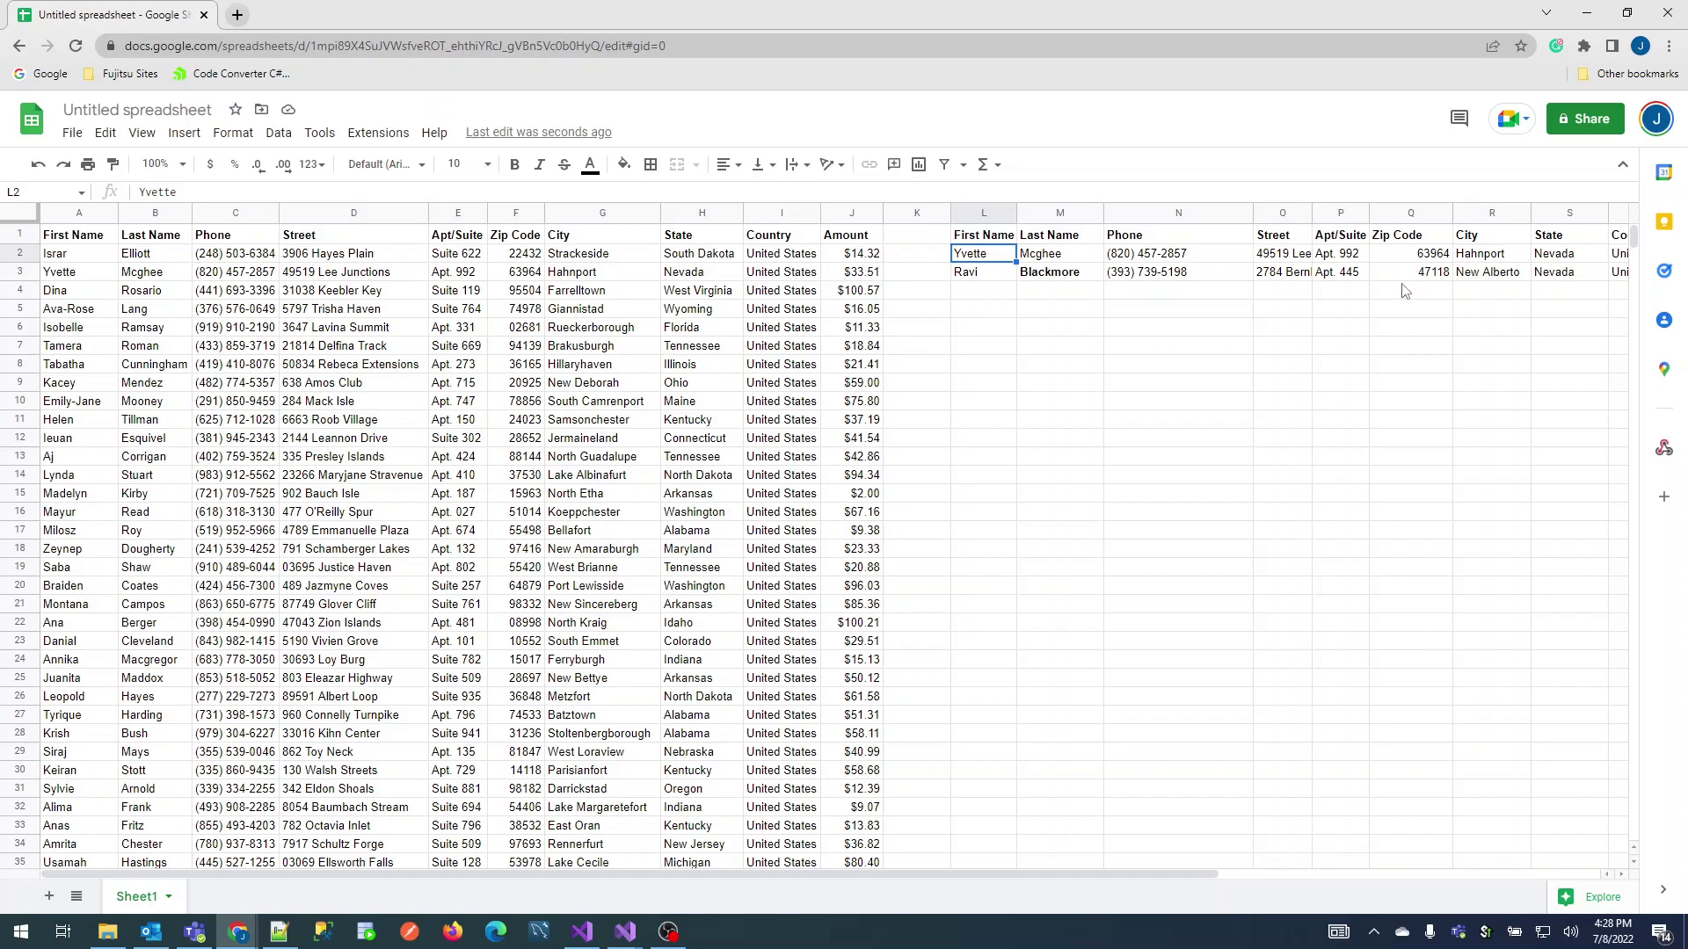
# Step: Total the Amount values of the query result with =SUM(U2:U3) in cell U5
pyautogui.moveTo(1104, 874); pyautogui.dragTo(1333, 891)
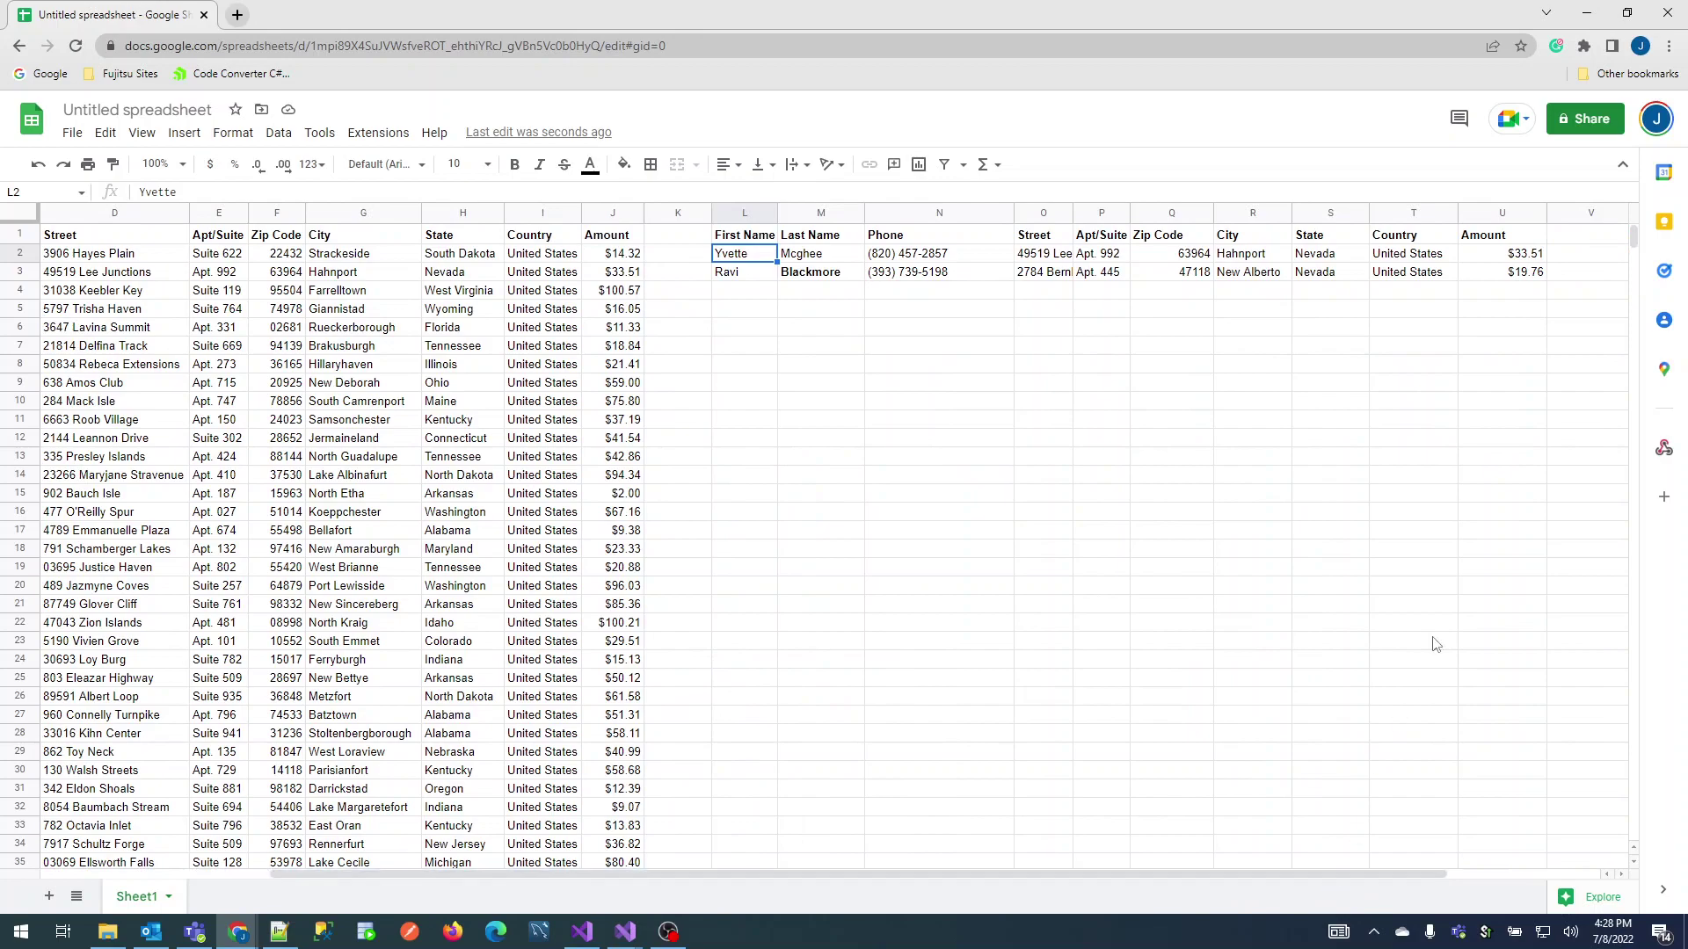
pyautogui.moveTo(1501, 256); pyautogui.dragTo(1501, 278)
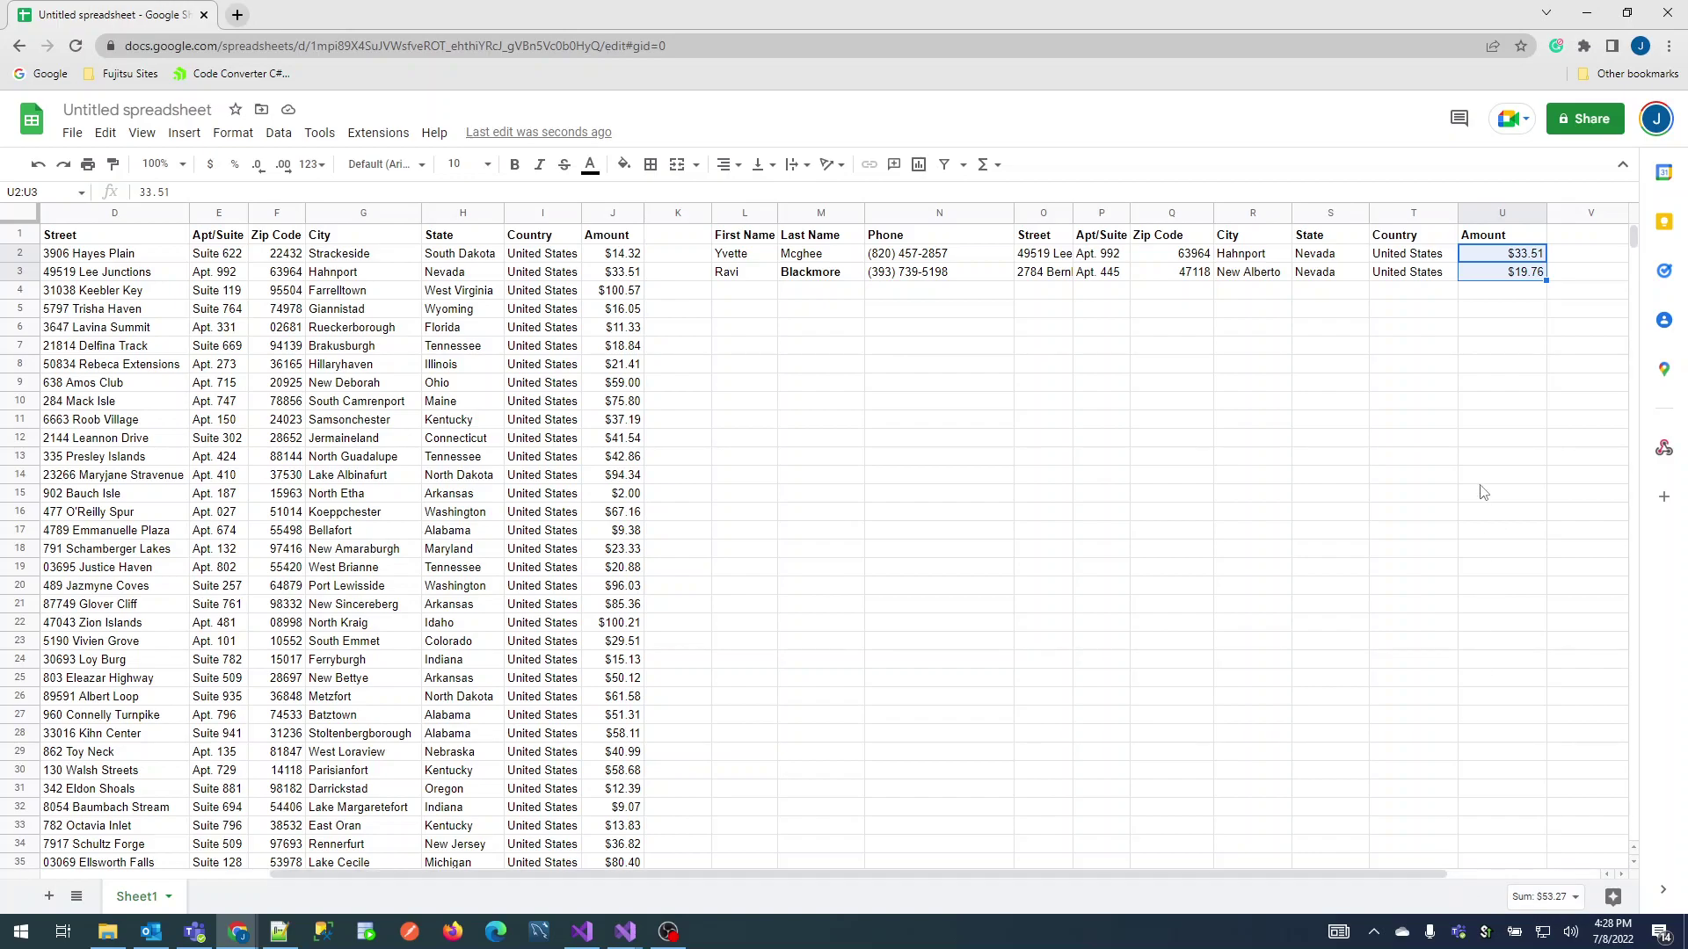
pyautogui.click(1504, 312)
pyautogui.write('=sum')
pyautogui.press('Tab')
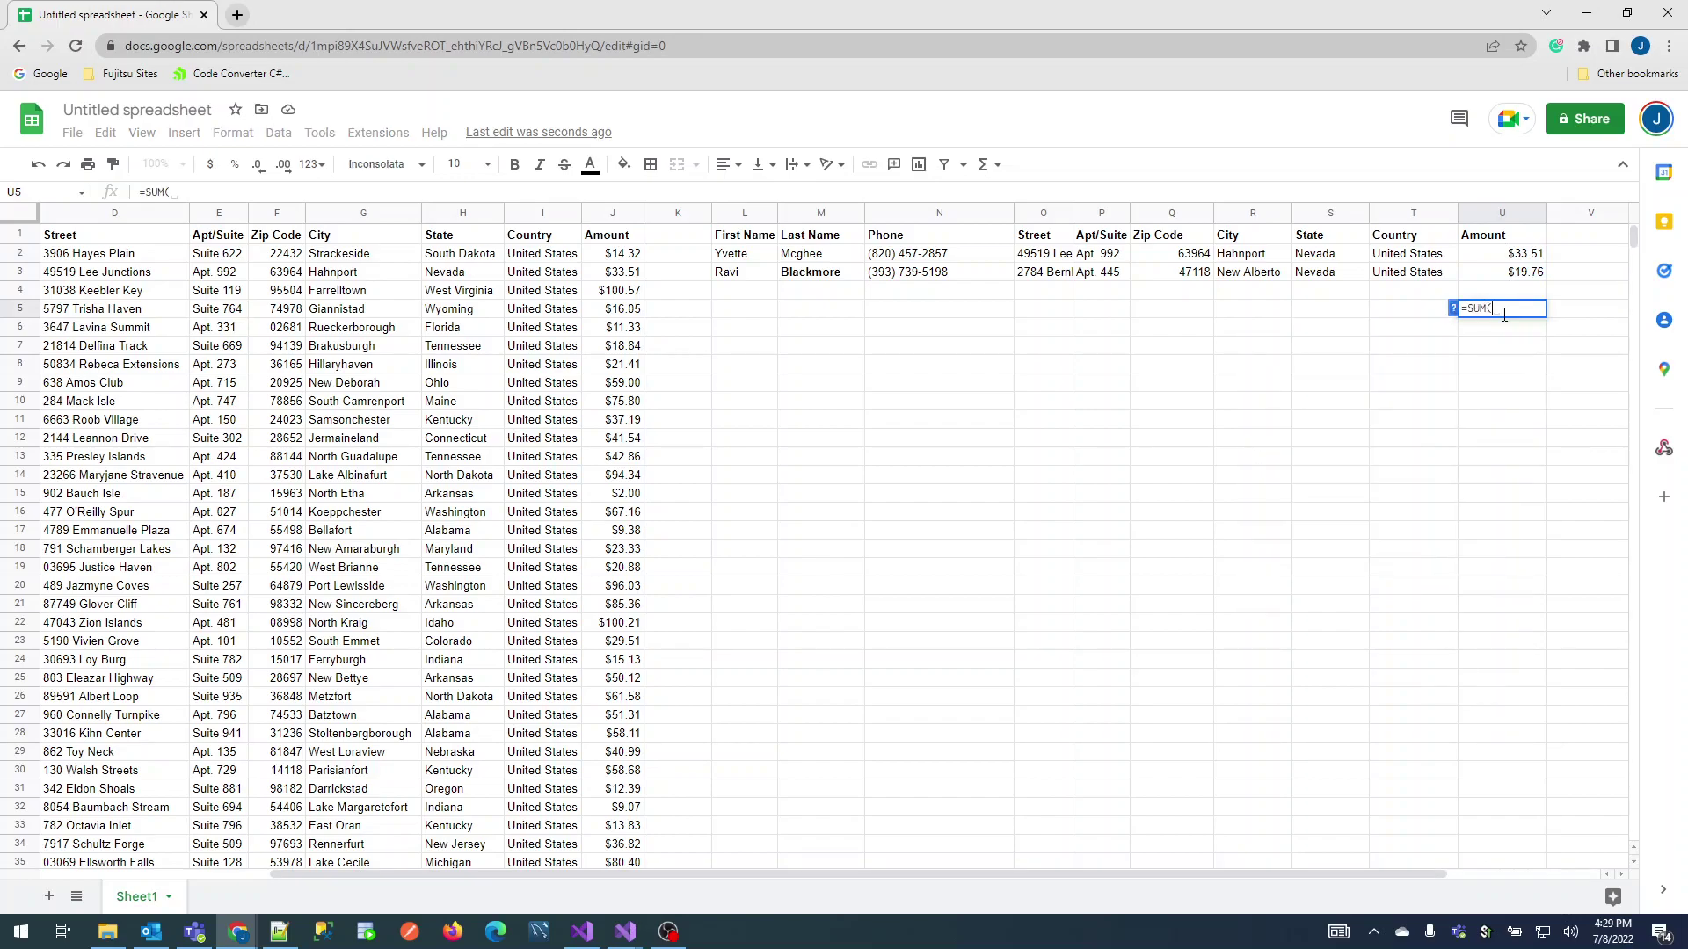
pyautogui.moveTo(1499, 255); pyautogui.dragTo(1498, 282)
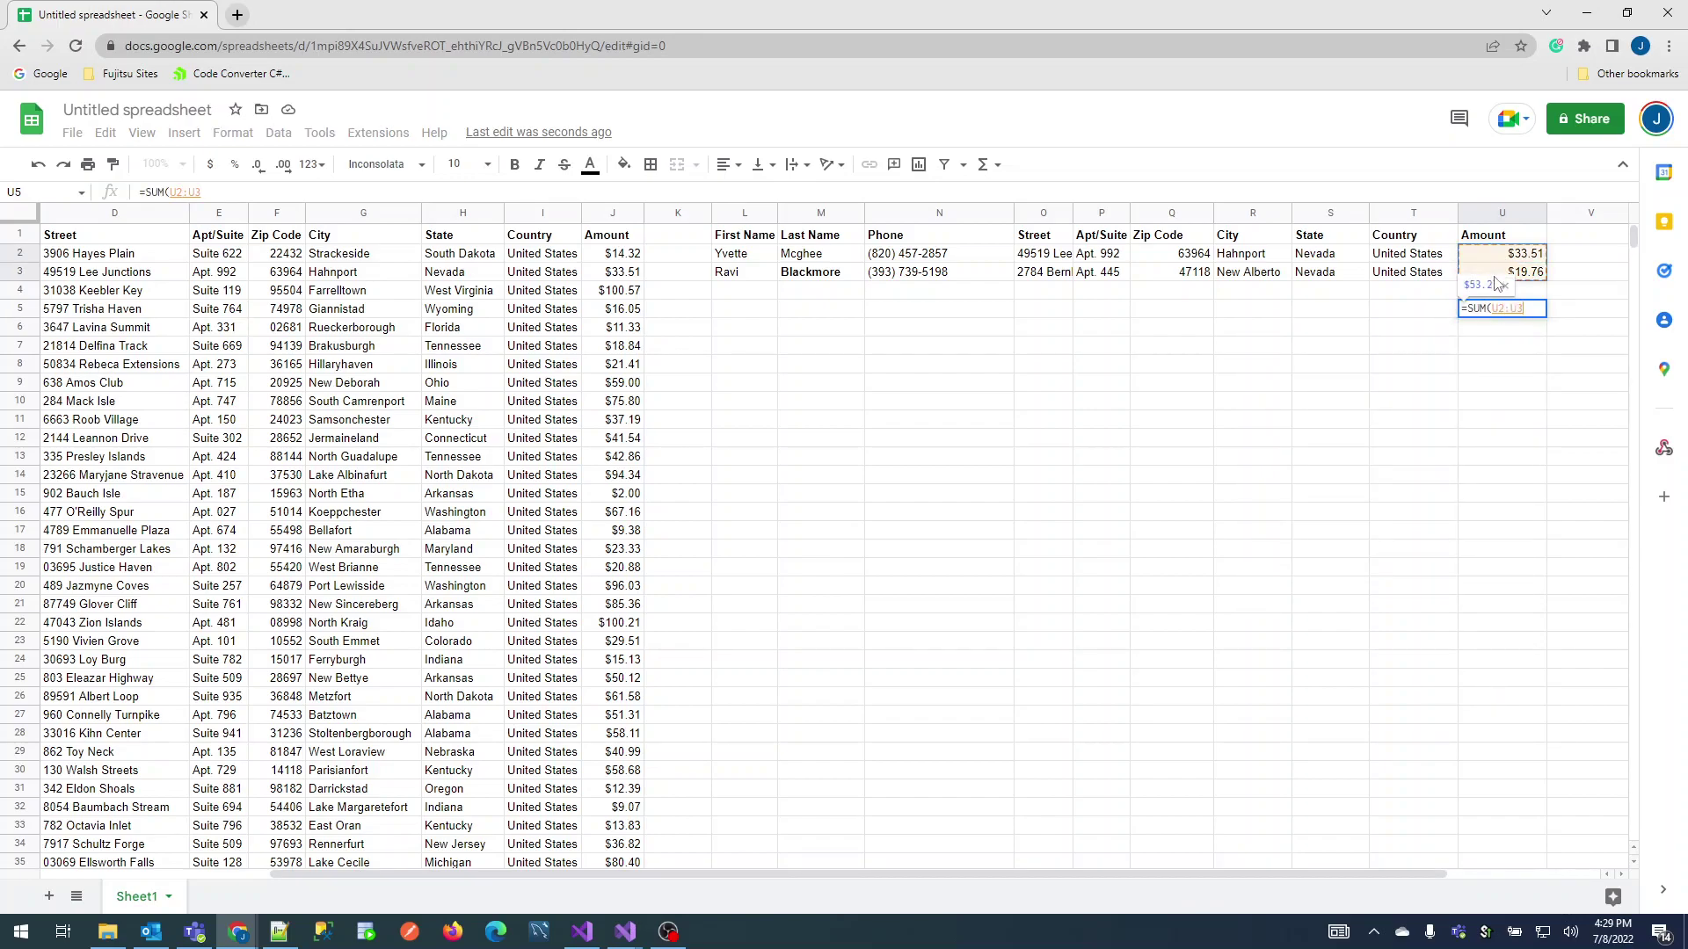
pyautogui.press('Return')
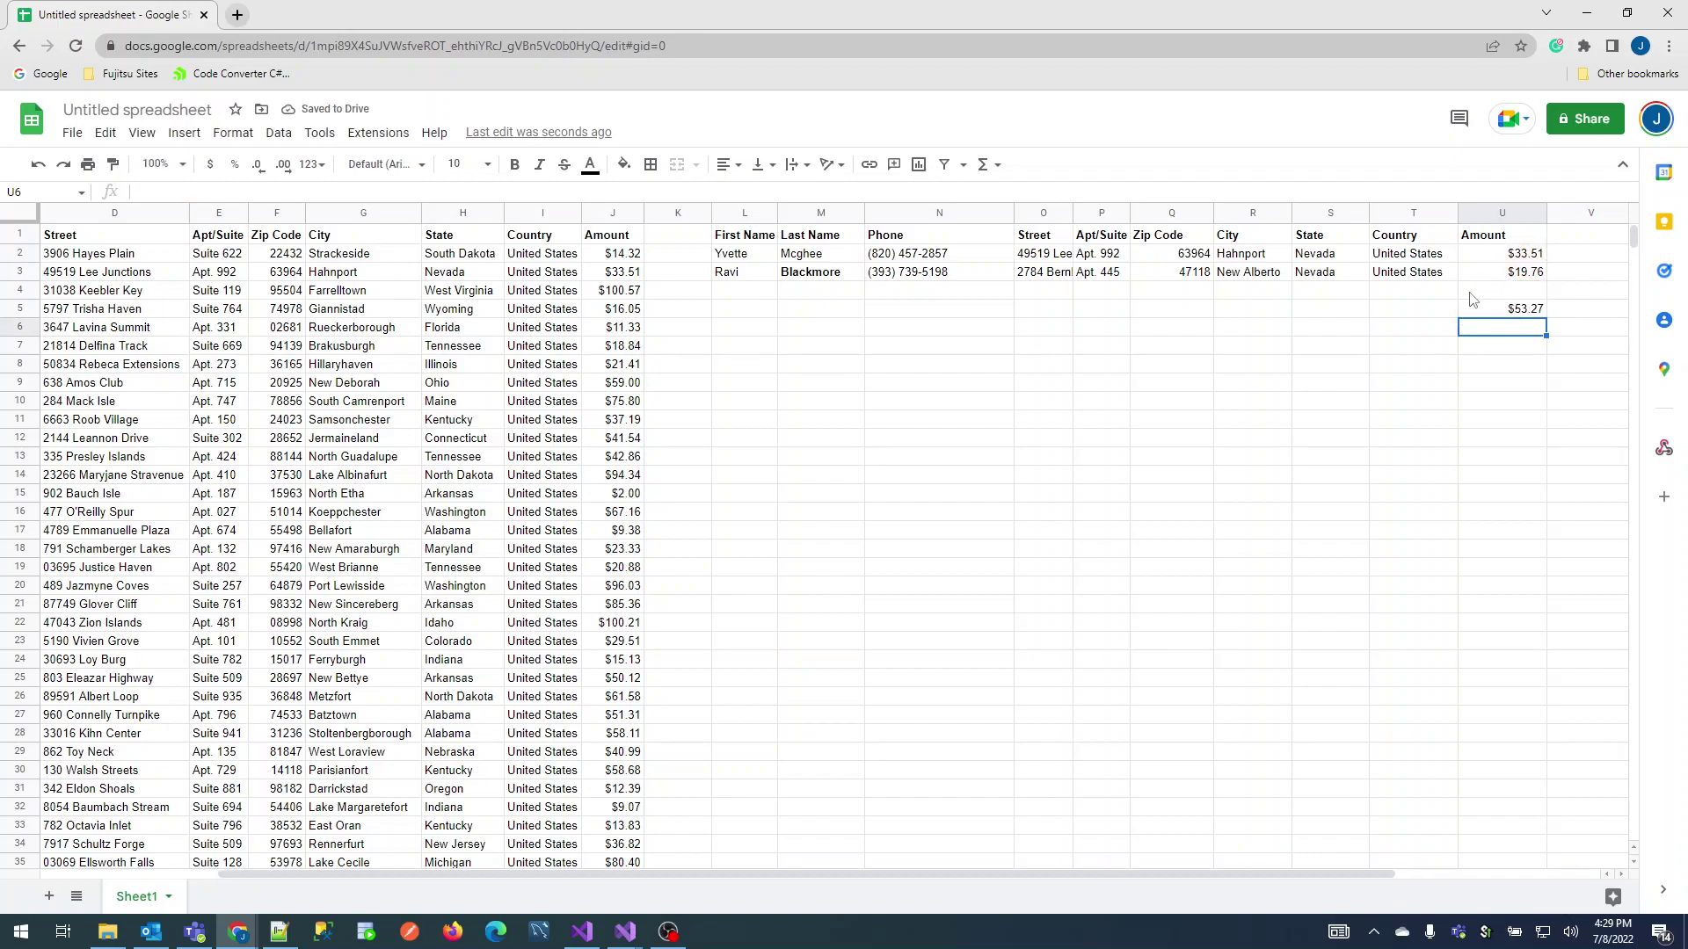
pyautogui.click(1489, 312)
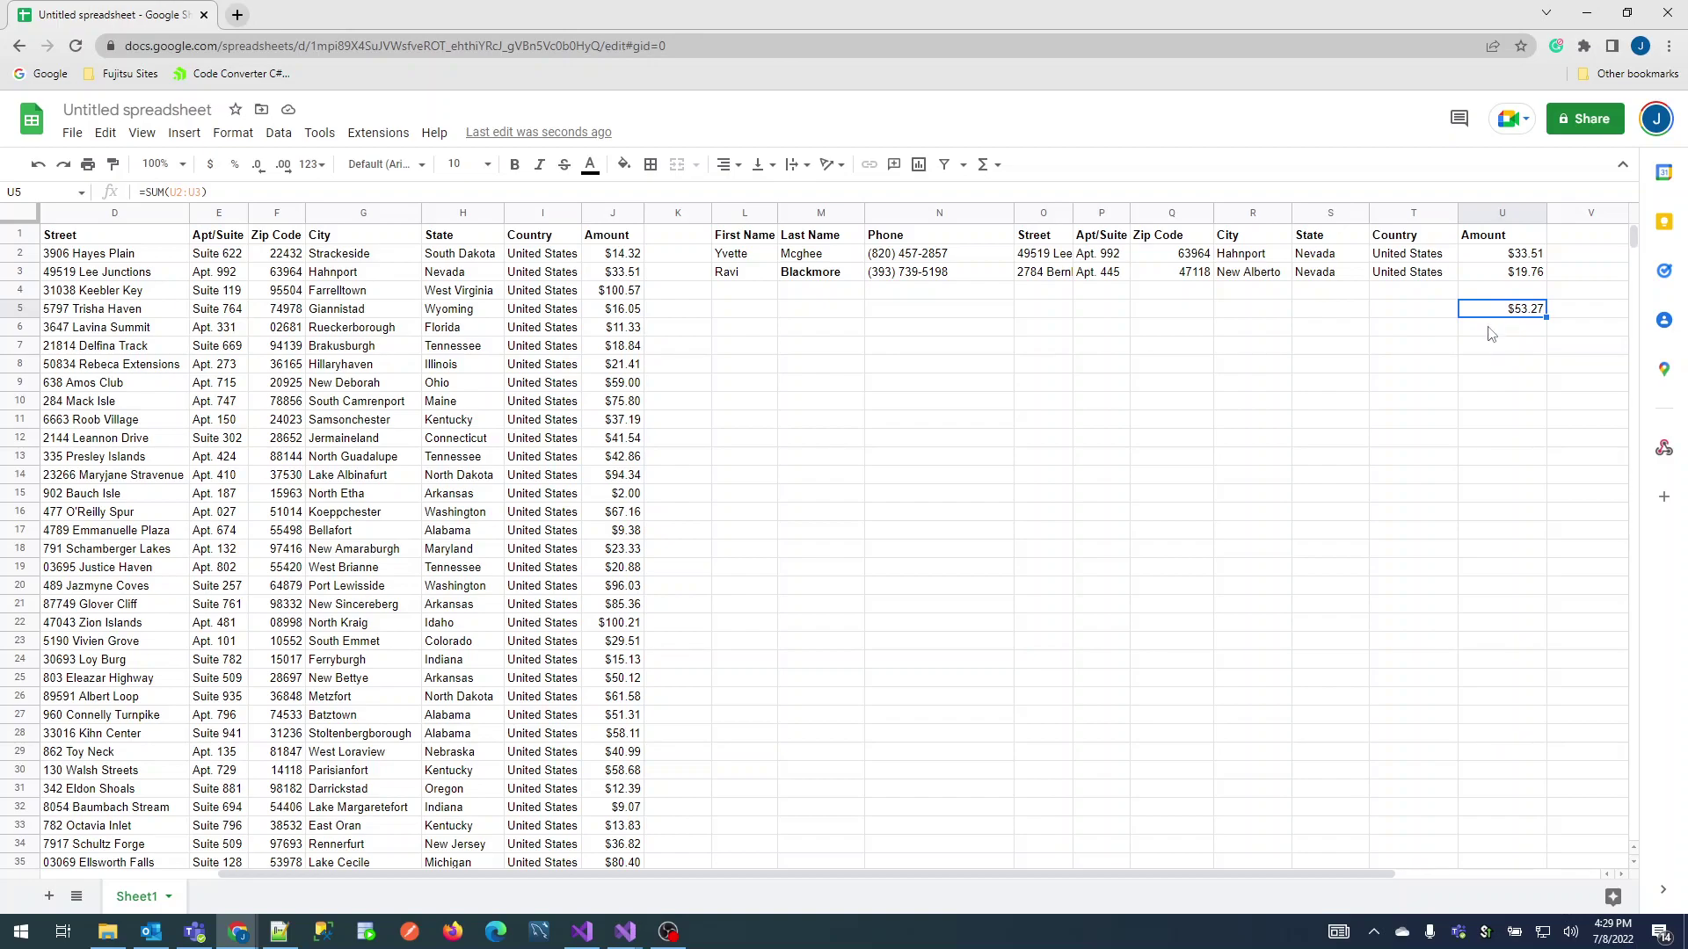
# Step: Change the state criterion in the L1 query formula to 'South Dakota'
pyautogui.click(762, 235)
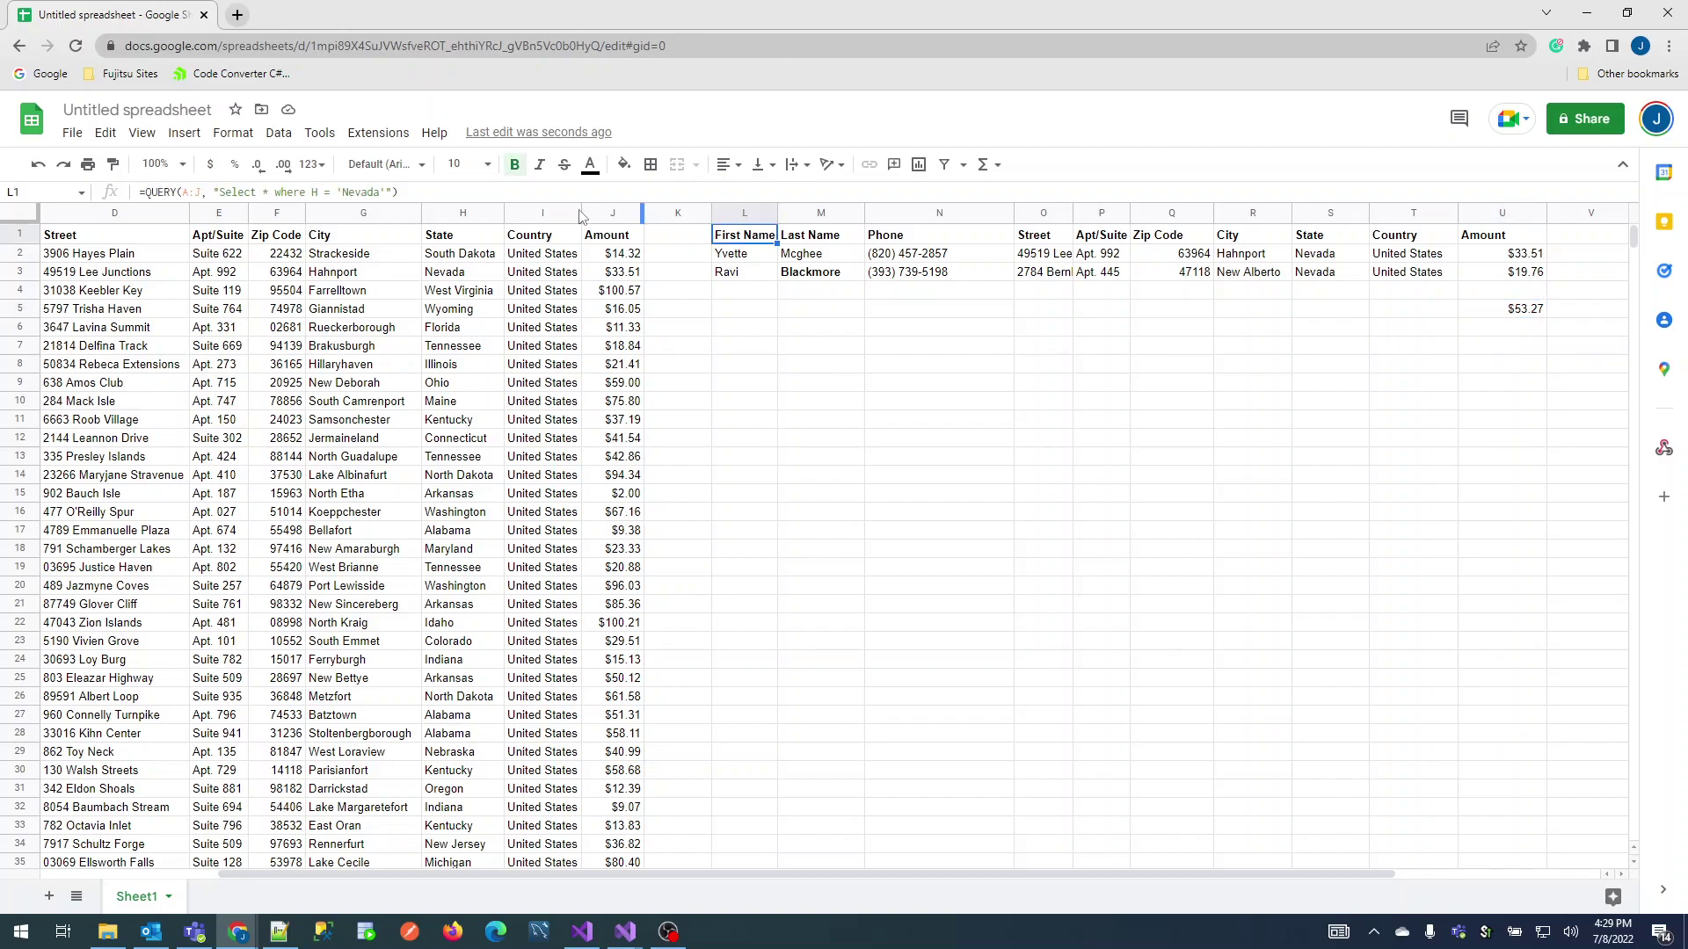
pyautogui.moveTo(380, 192); pyautogui.dragTo(345, 192)
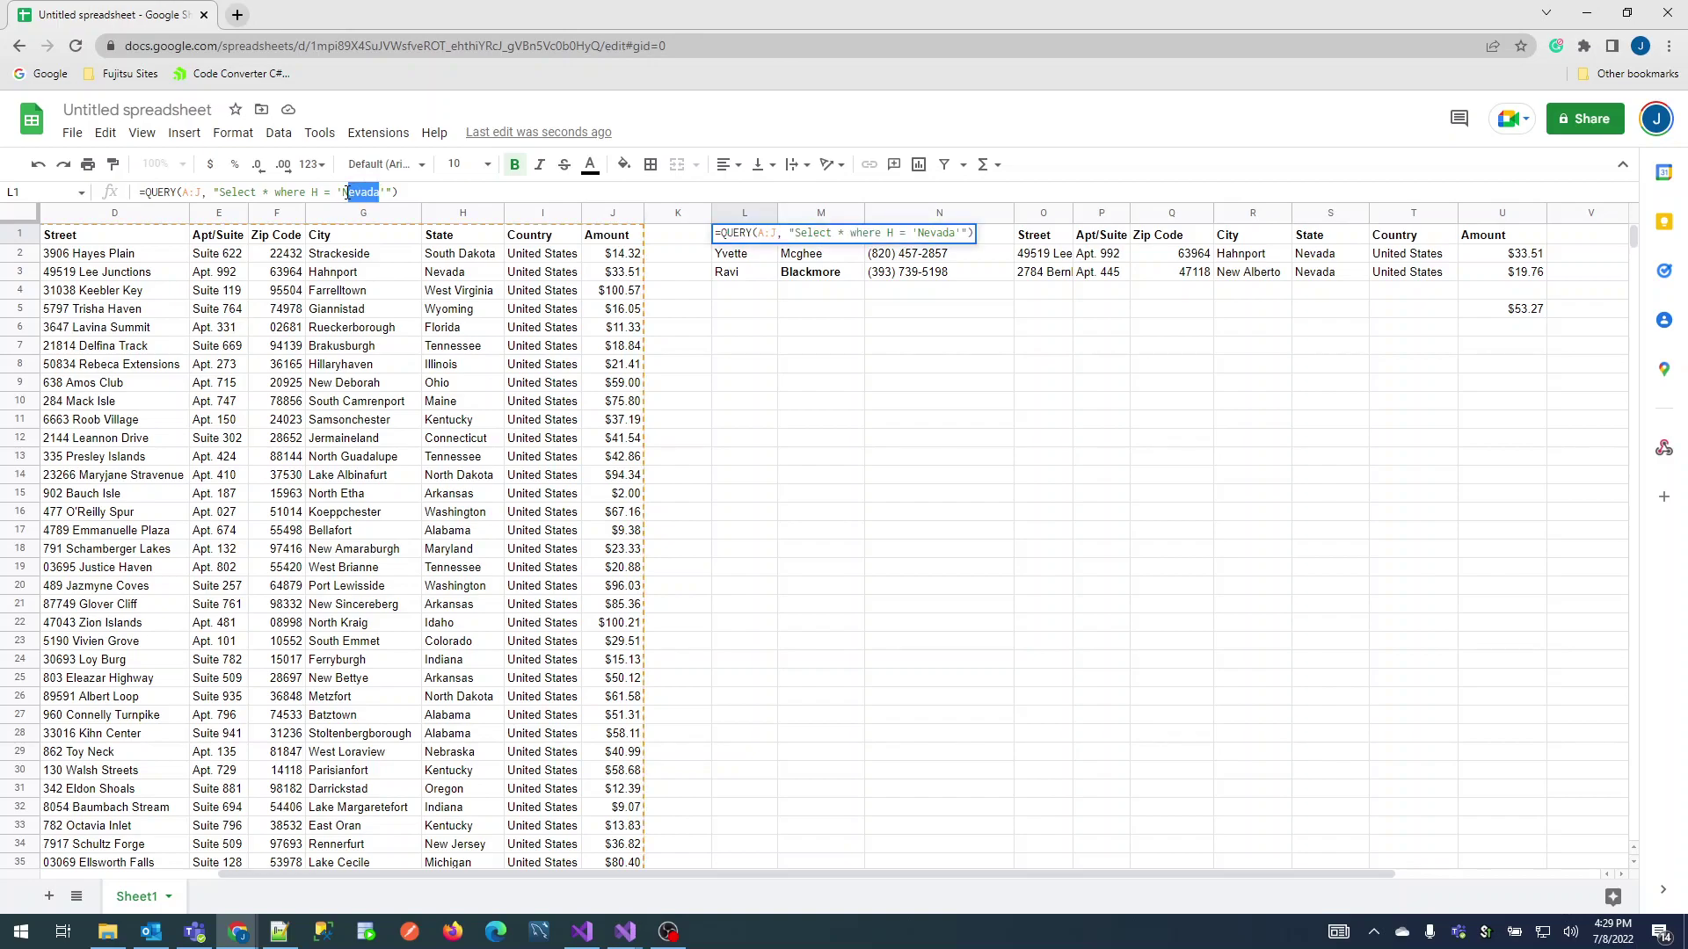
pyautogui.write('South Dakota')
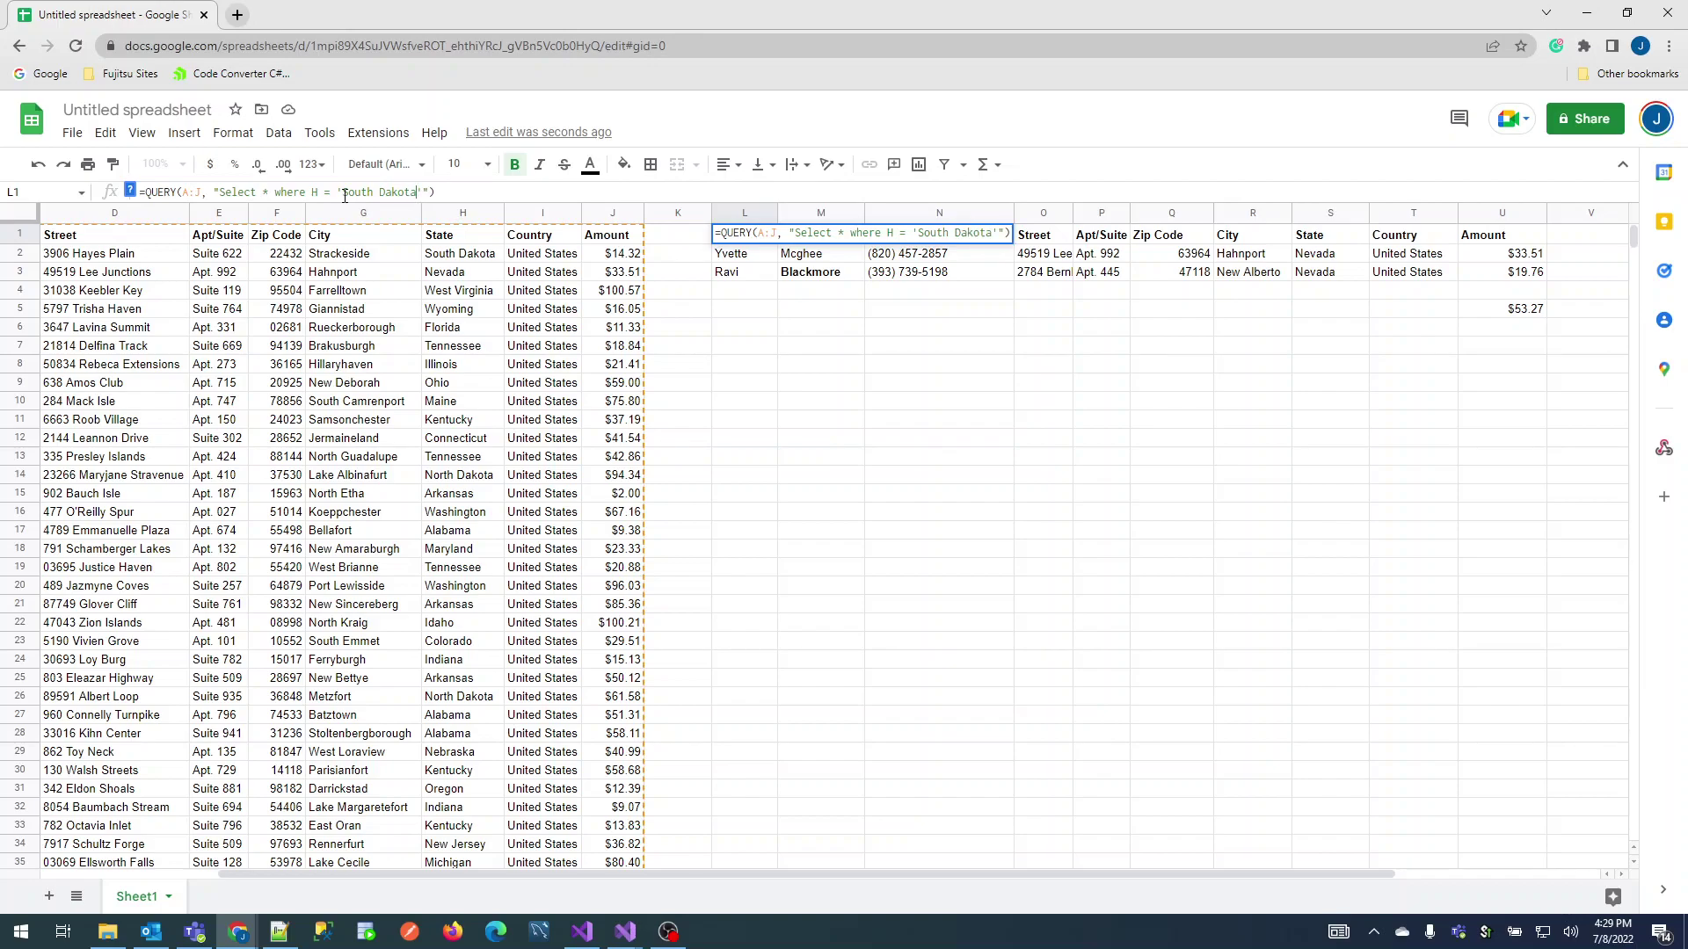
pyautogui.press('Return')
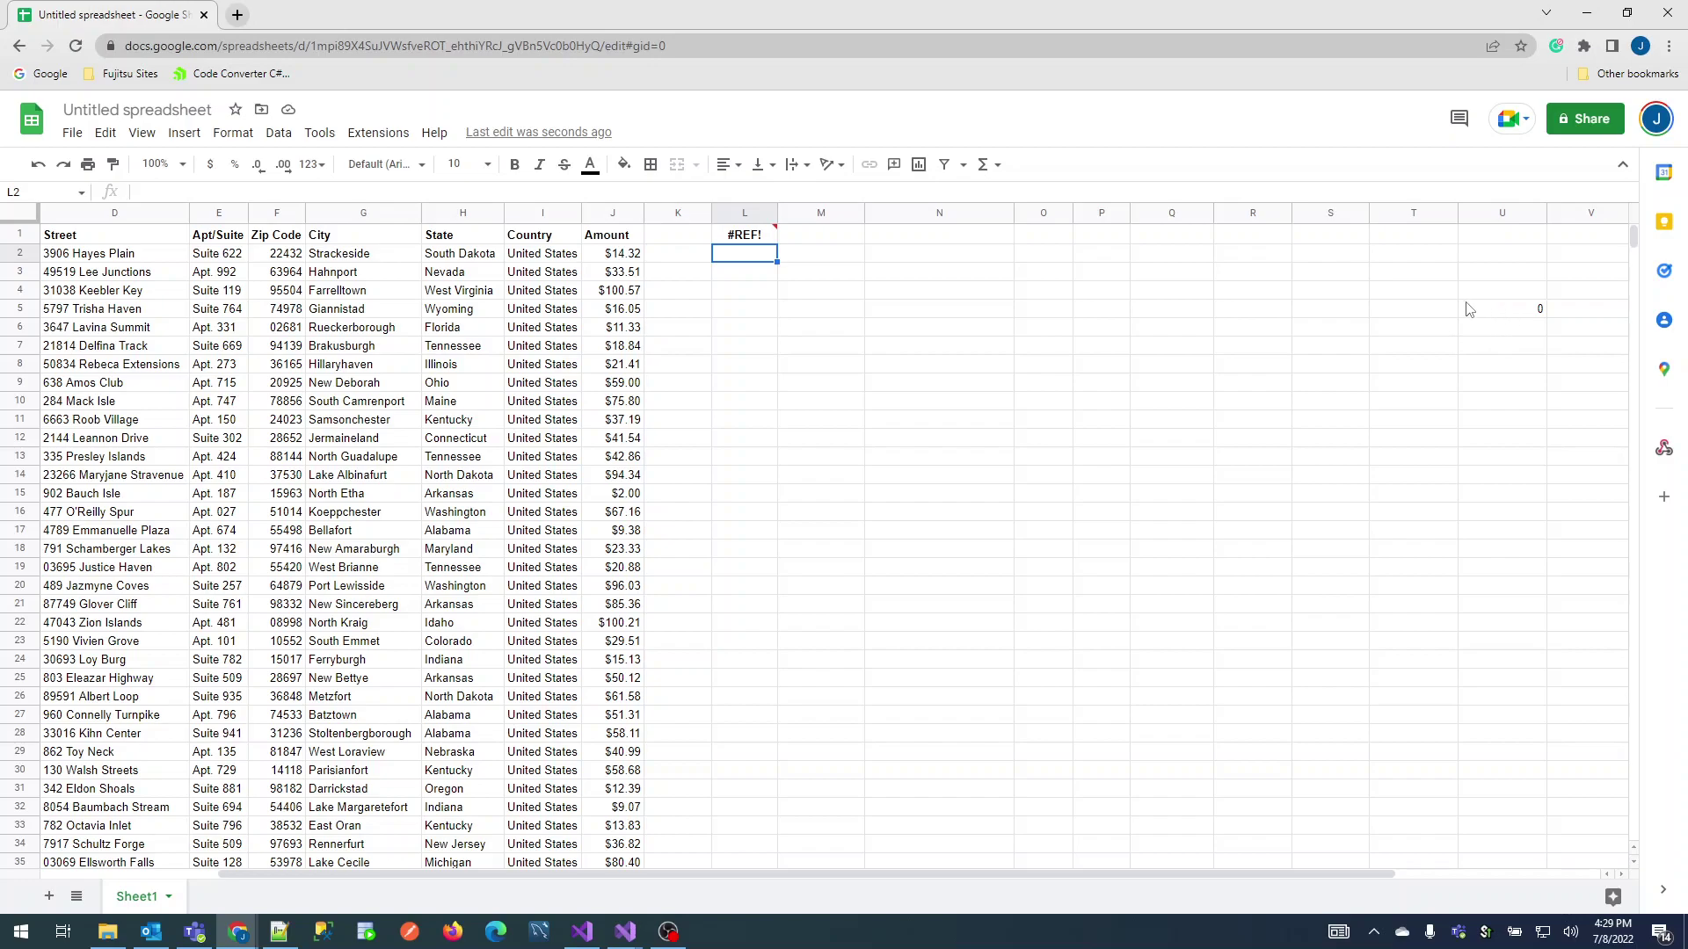
# Step: Check the error on the L1 query and delete the SUM formula from cell U5
pyautogui.click(765, 239)
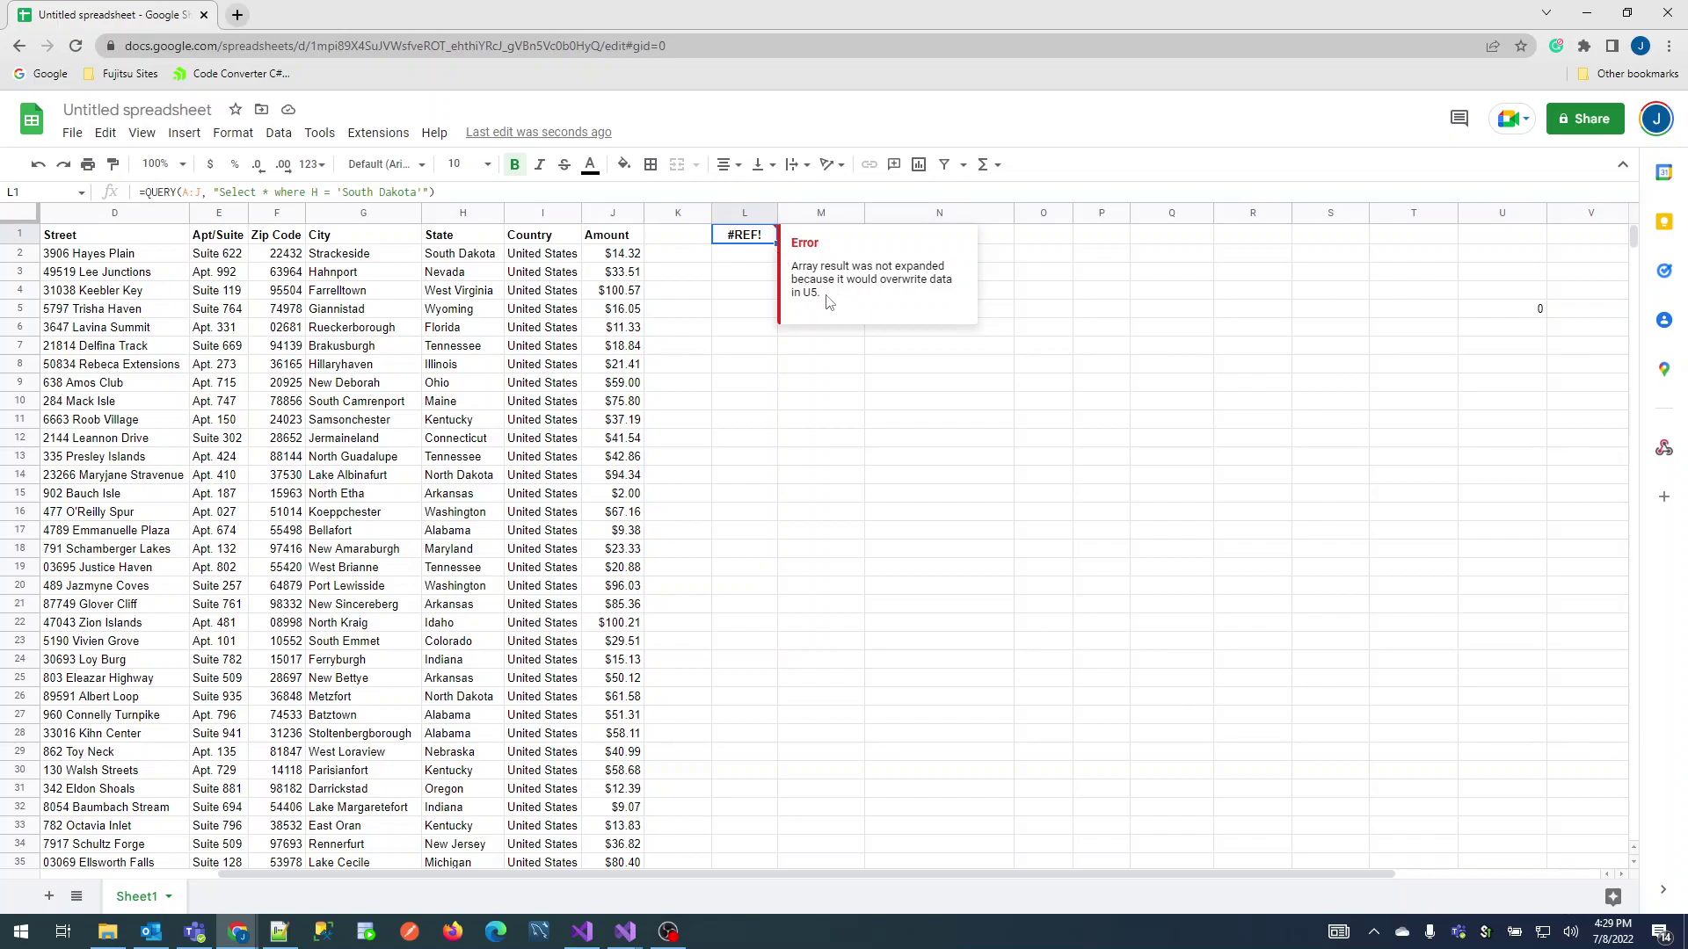
pyautogui.click(1491, 318)
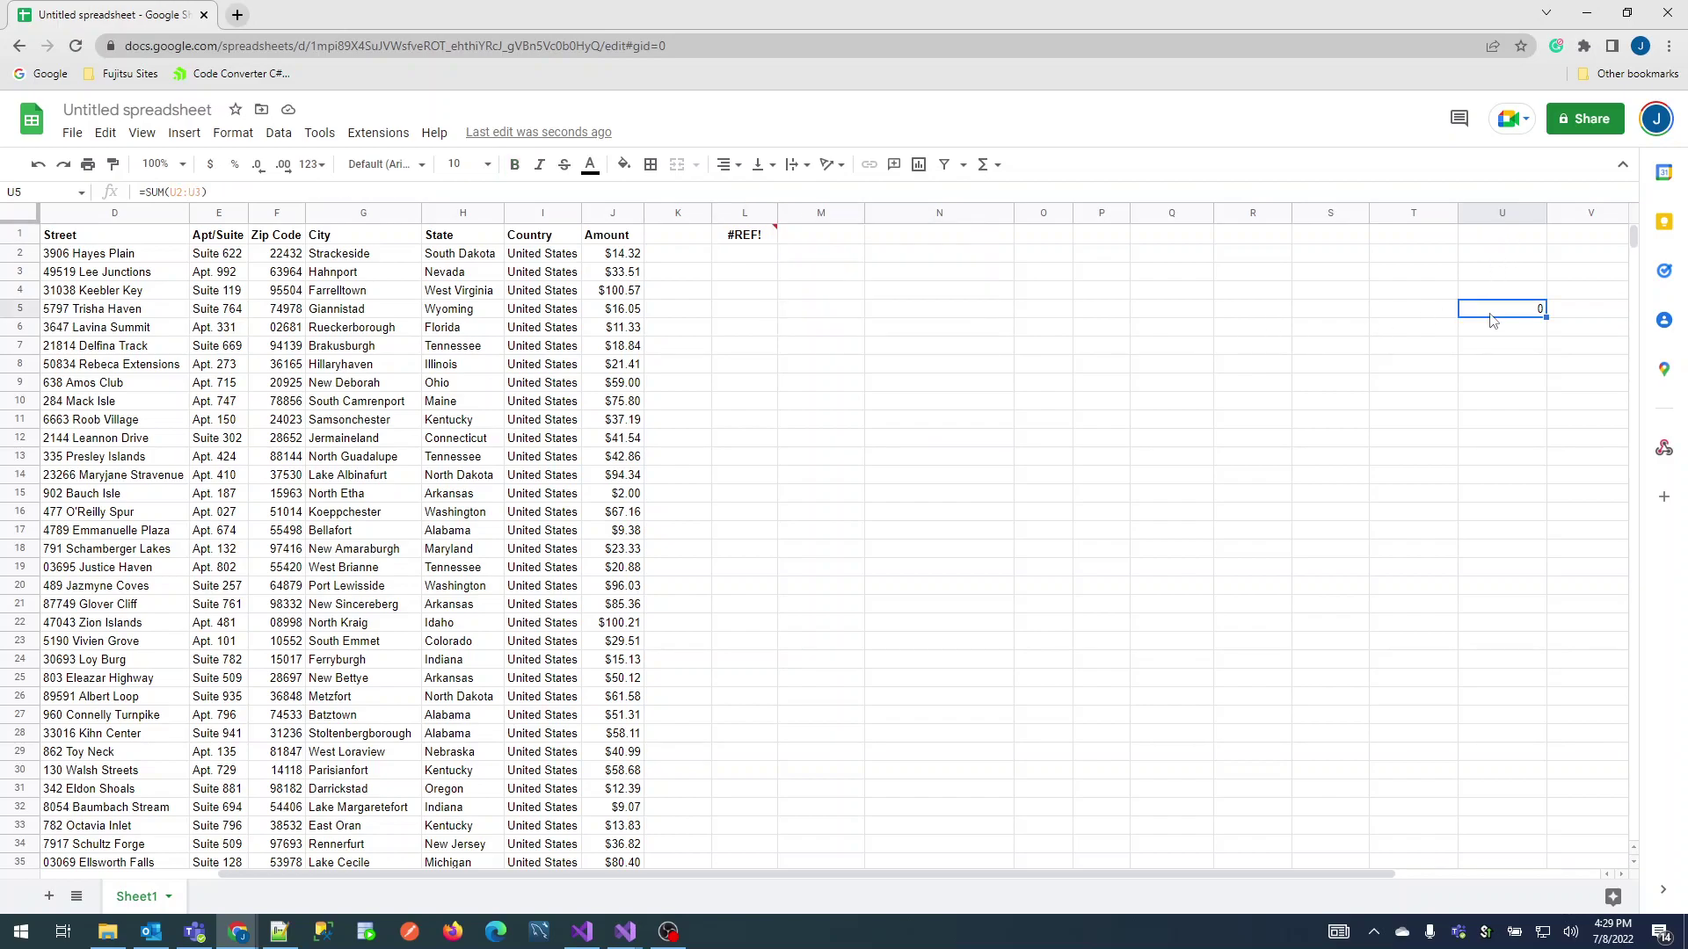
pyautogui.press('Delete')
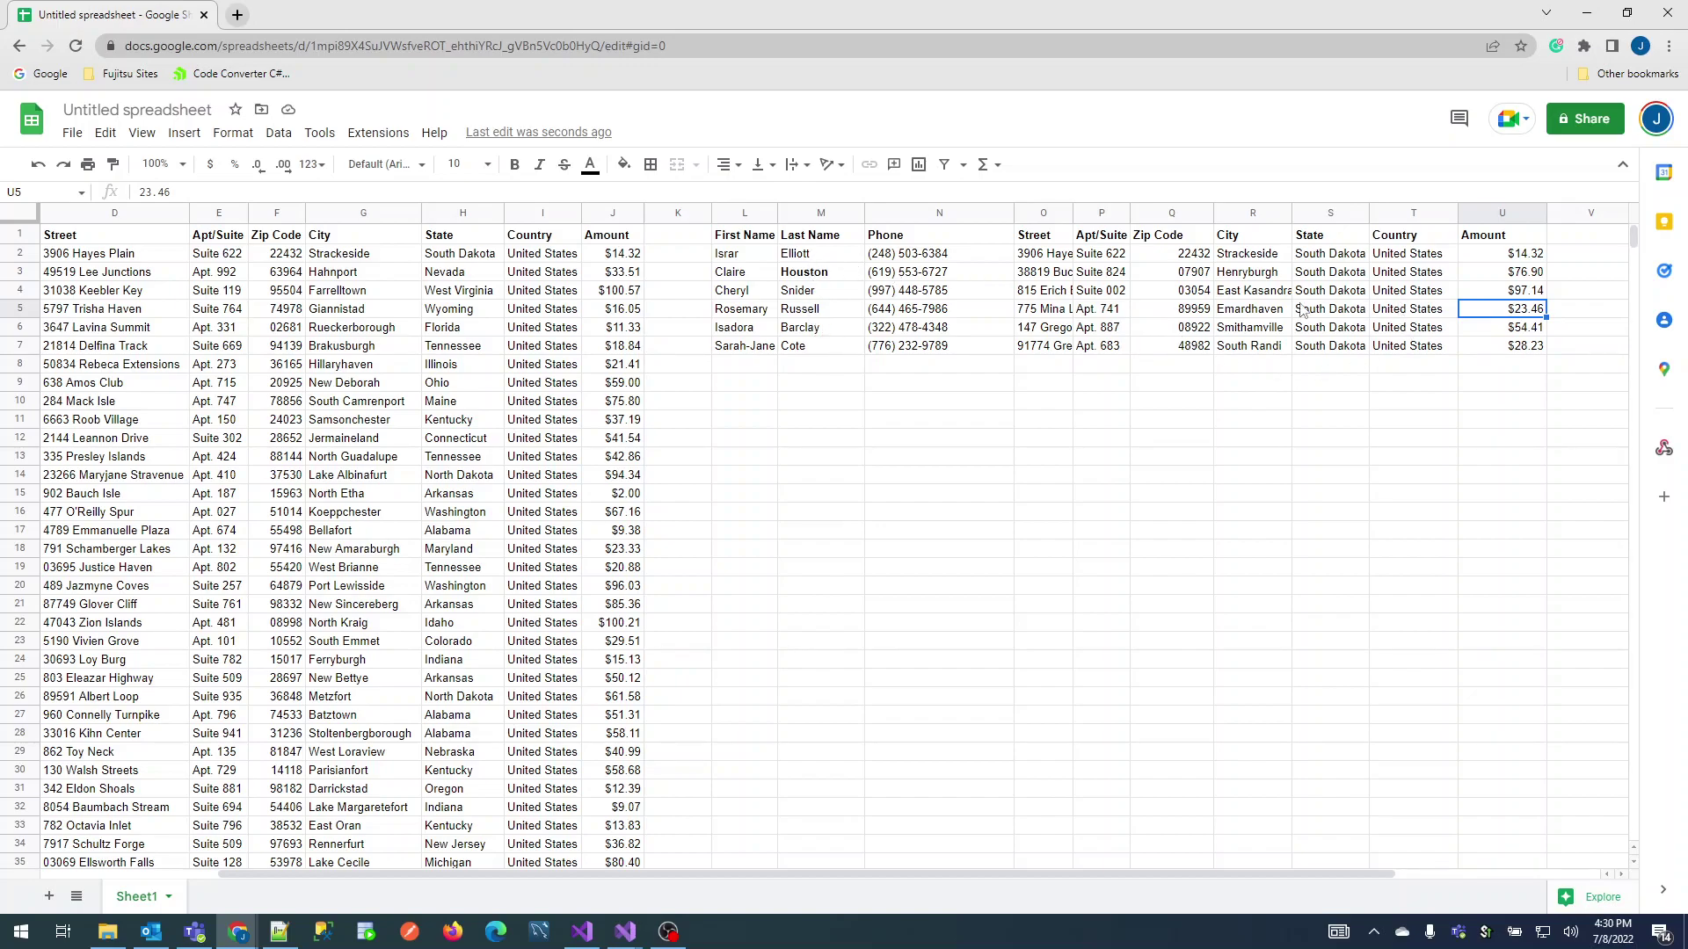
# Step: Select the returned first names in L2:L7 to count the South Dakota records
pyautogui.click(761, 238)
pyautogui.hotkey('ctrl', 'b')
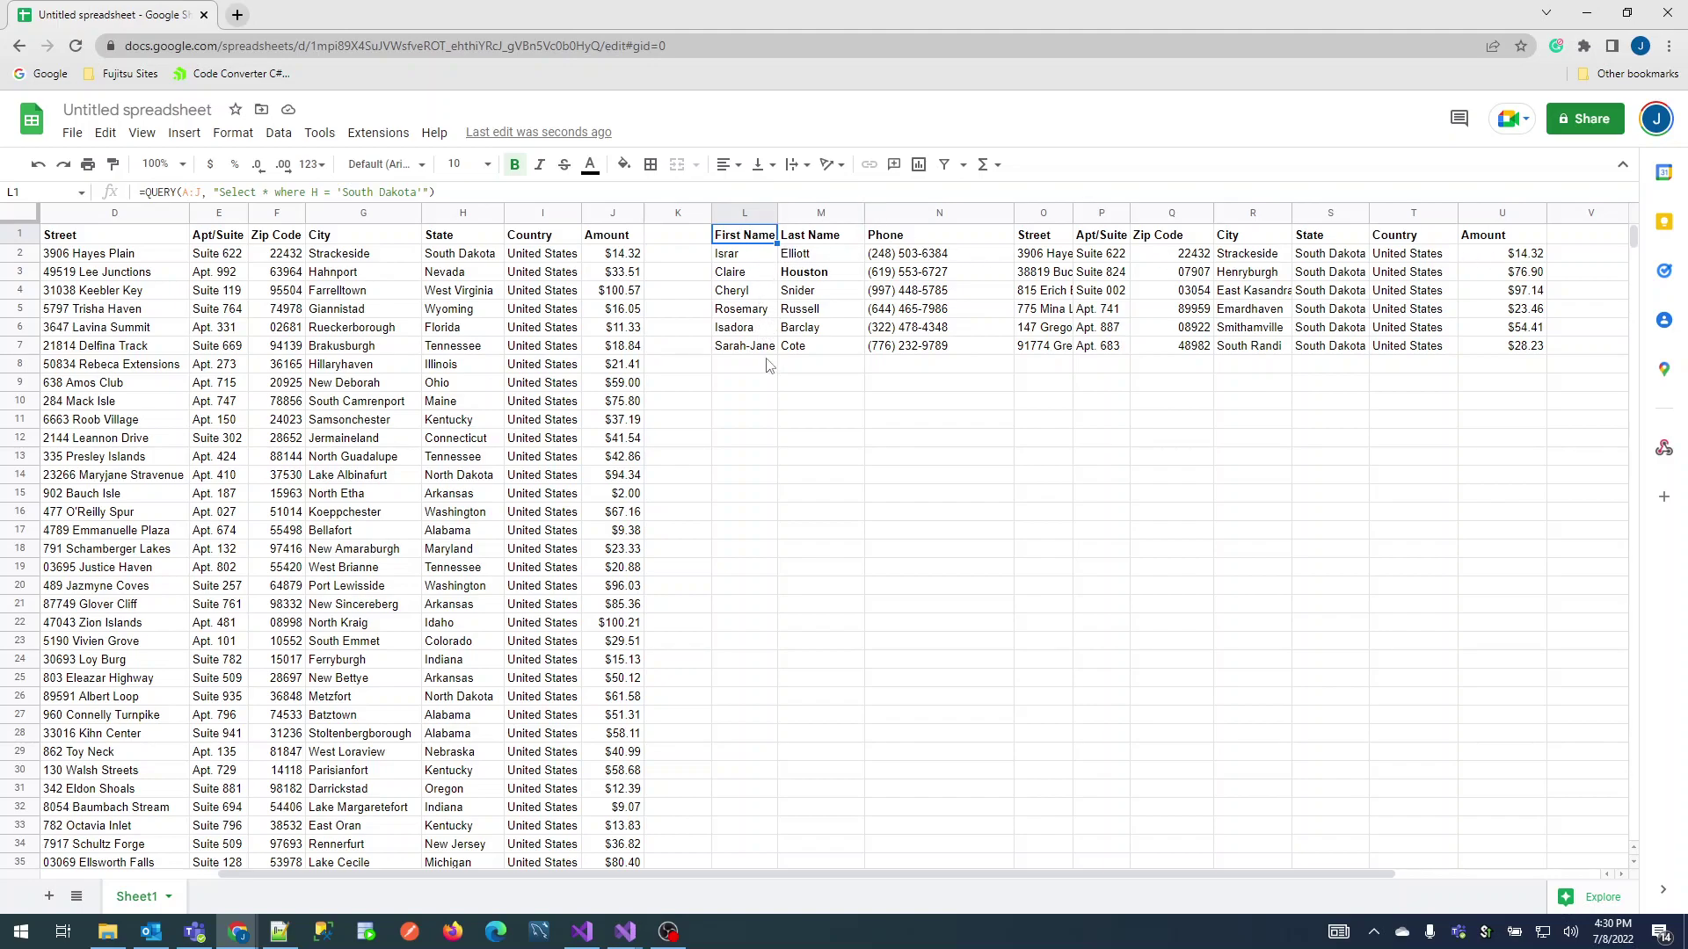
pyautogui.moveTo(745, 255); pyautogui.dragTo(746, 347)
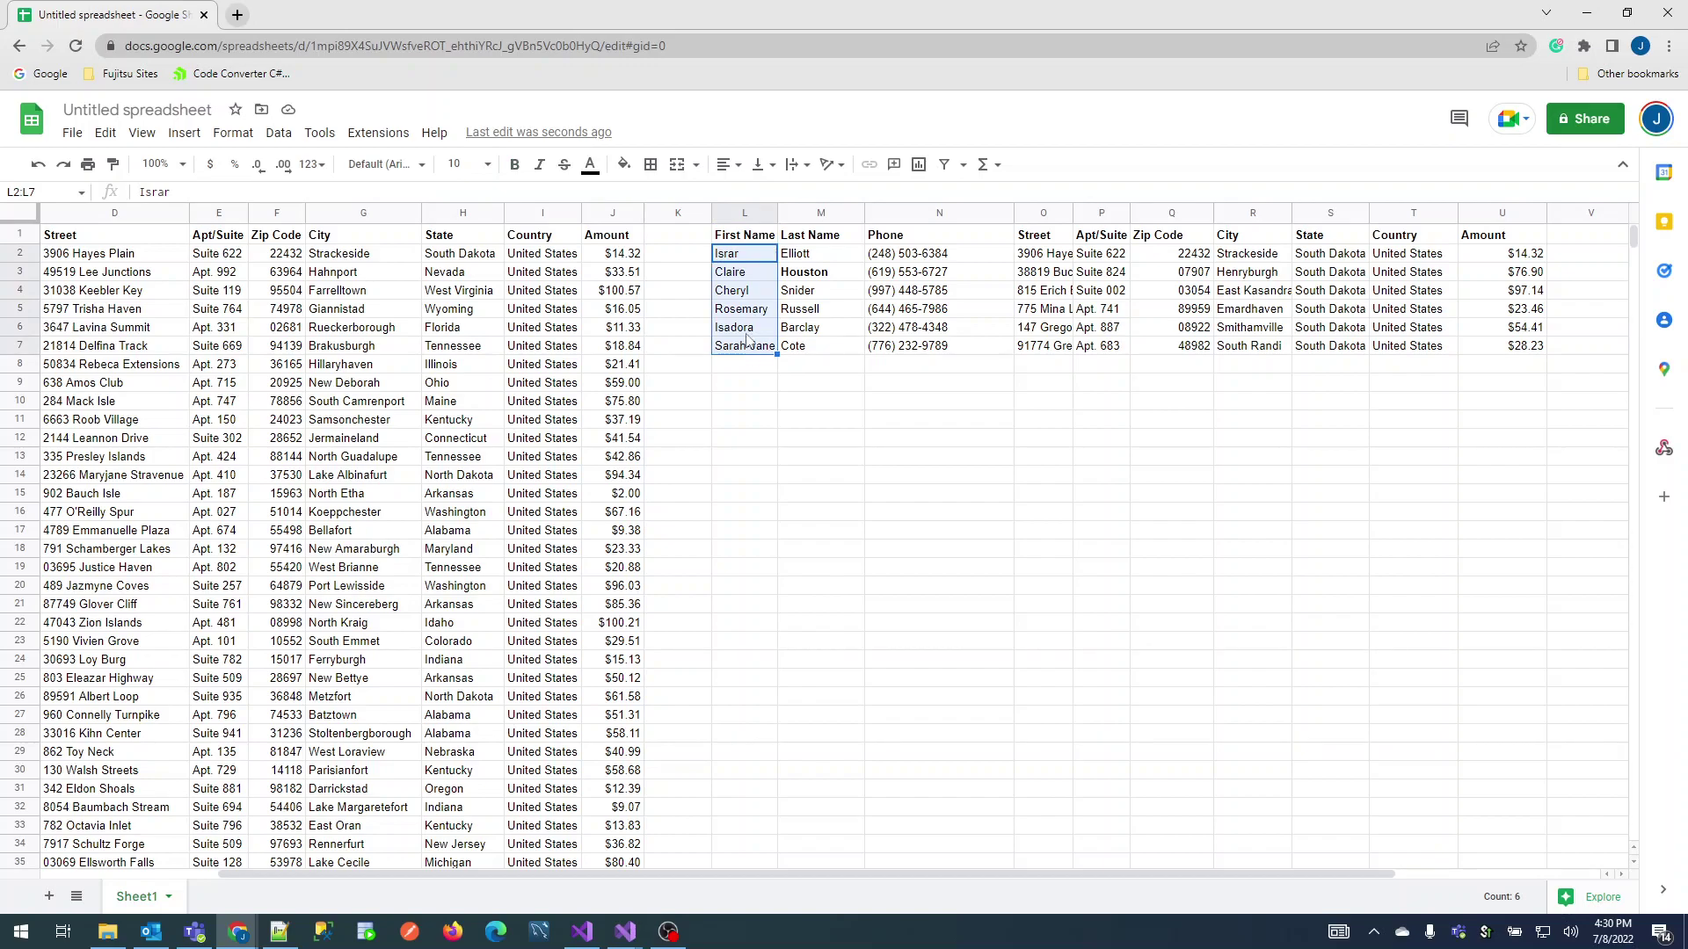
# Step: Replace the * in the L1 query with count(H) and show the result in L2 as a plain number without currency
pyautogui.click(738, 236)
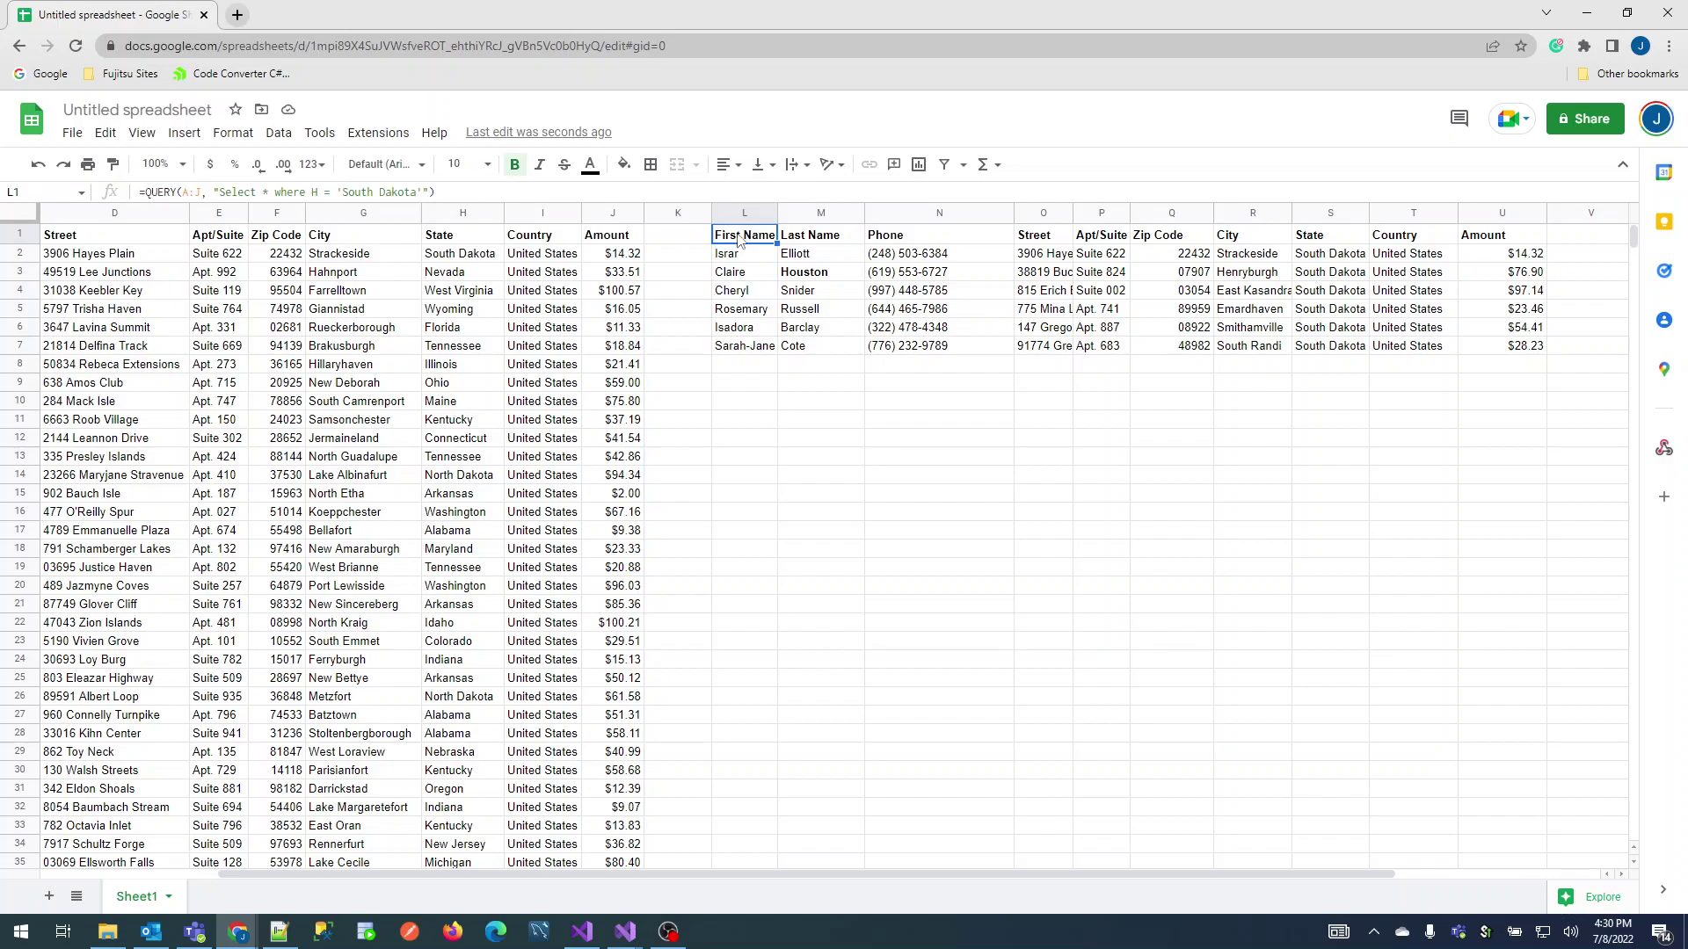
pyautogui.click(268, 193)
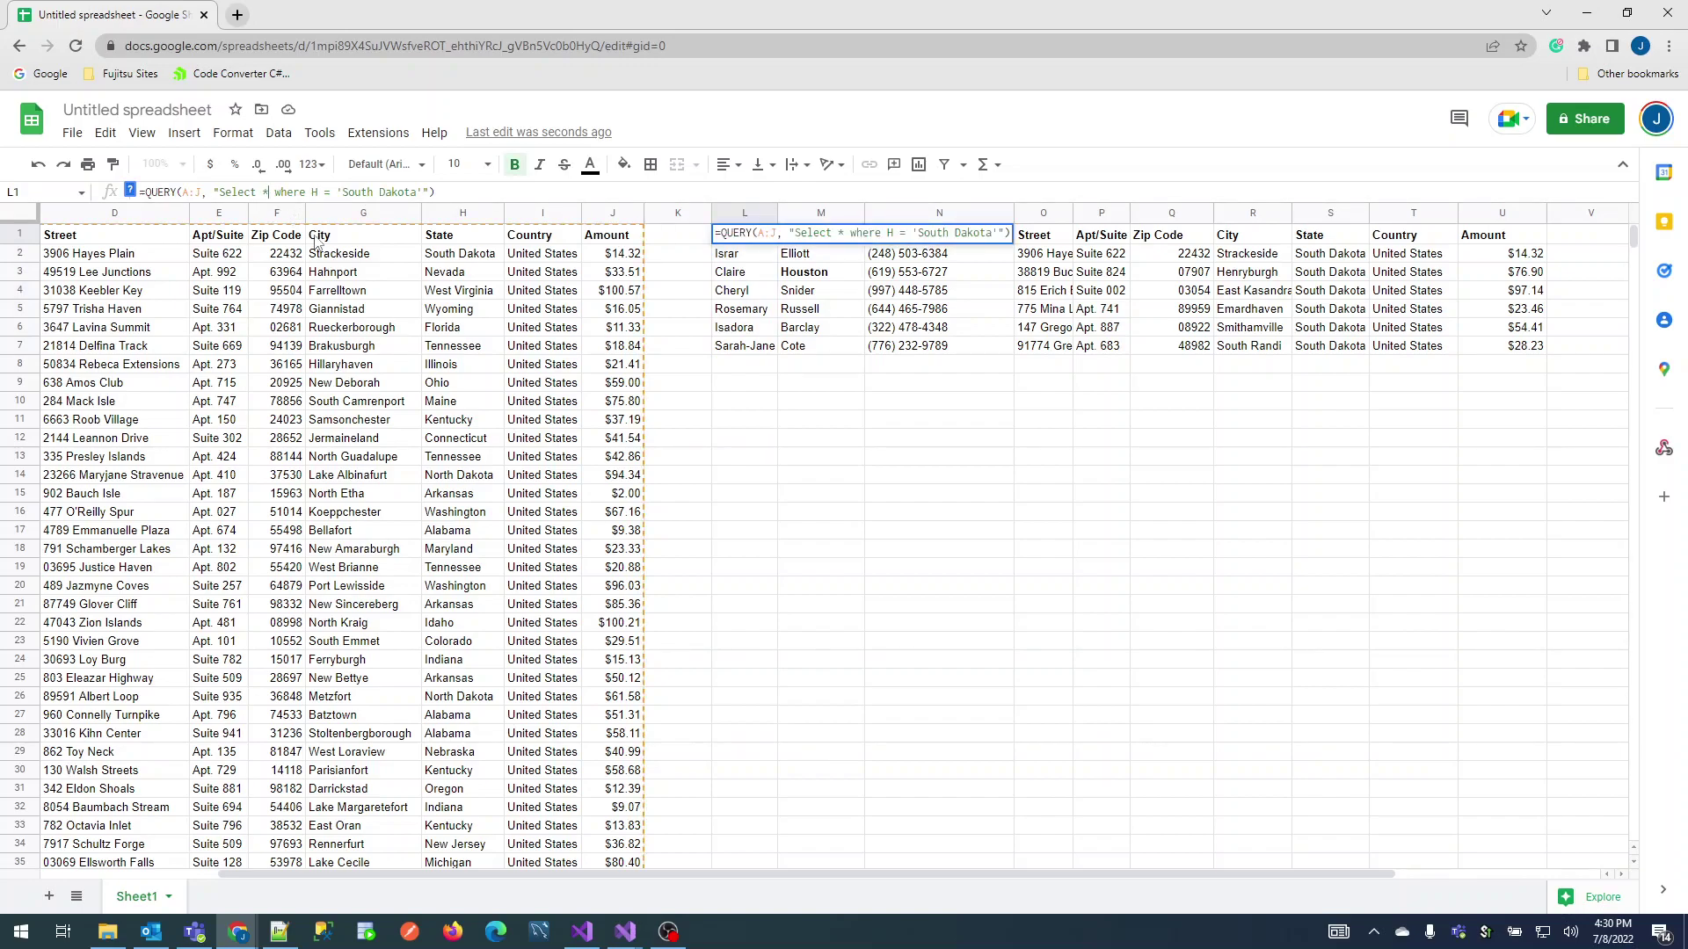
pyautogui.press('BackSpace')
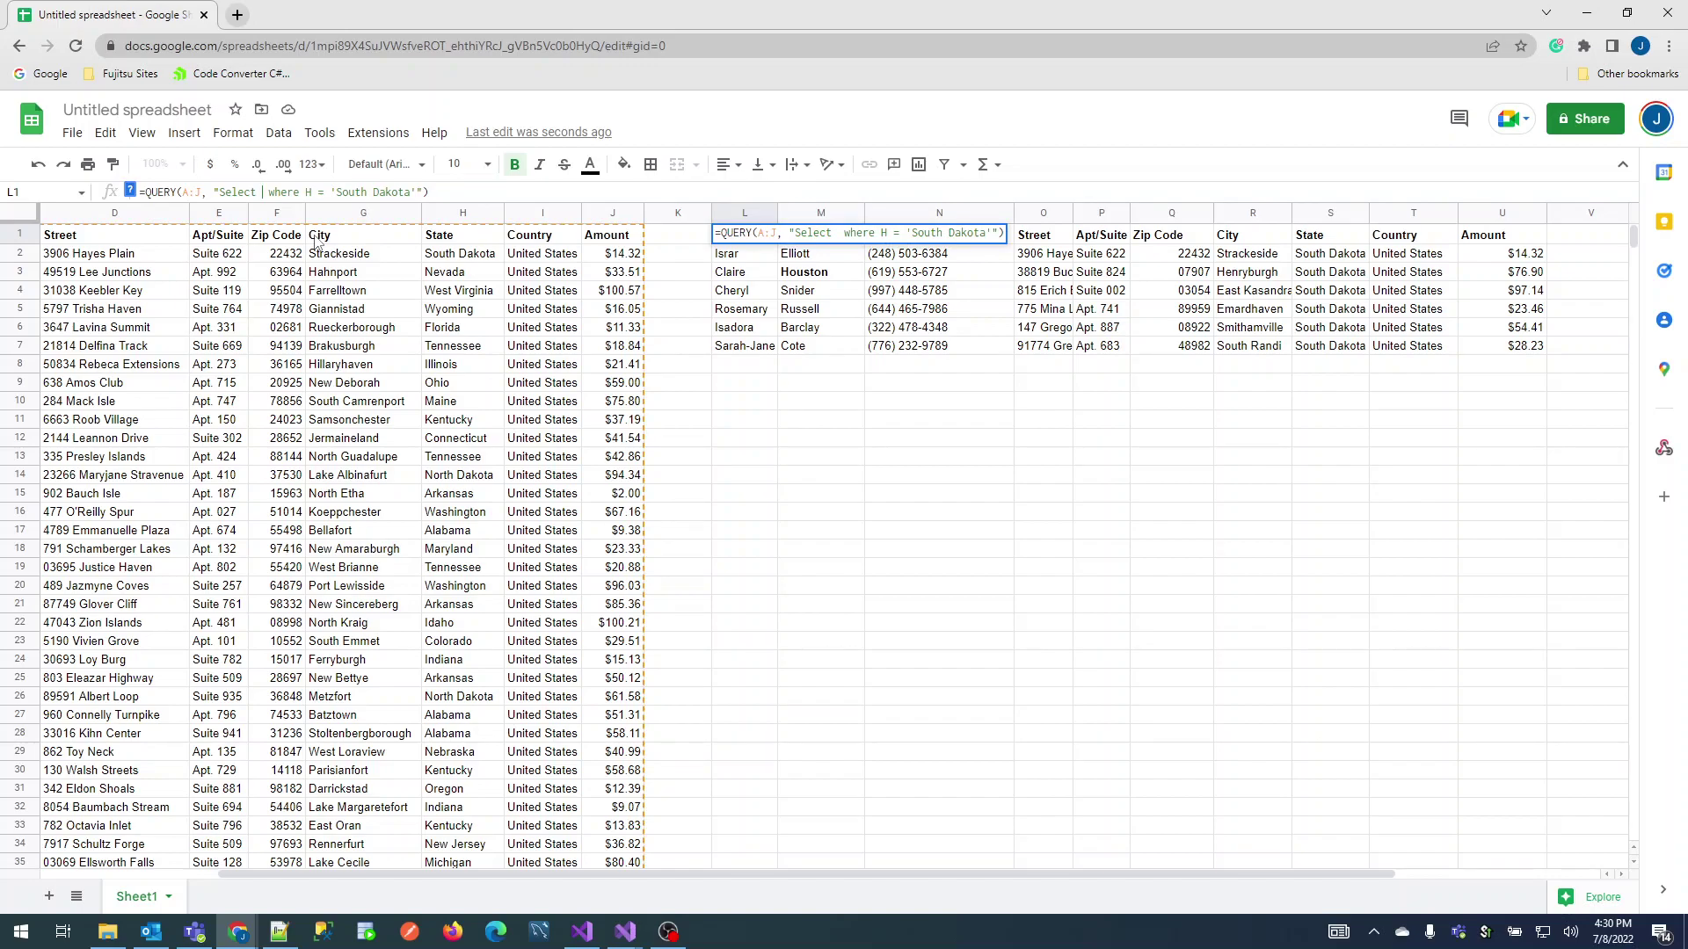
pyautogui.write('count')
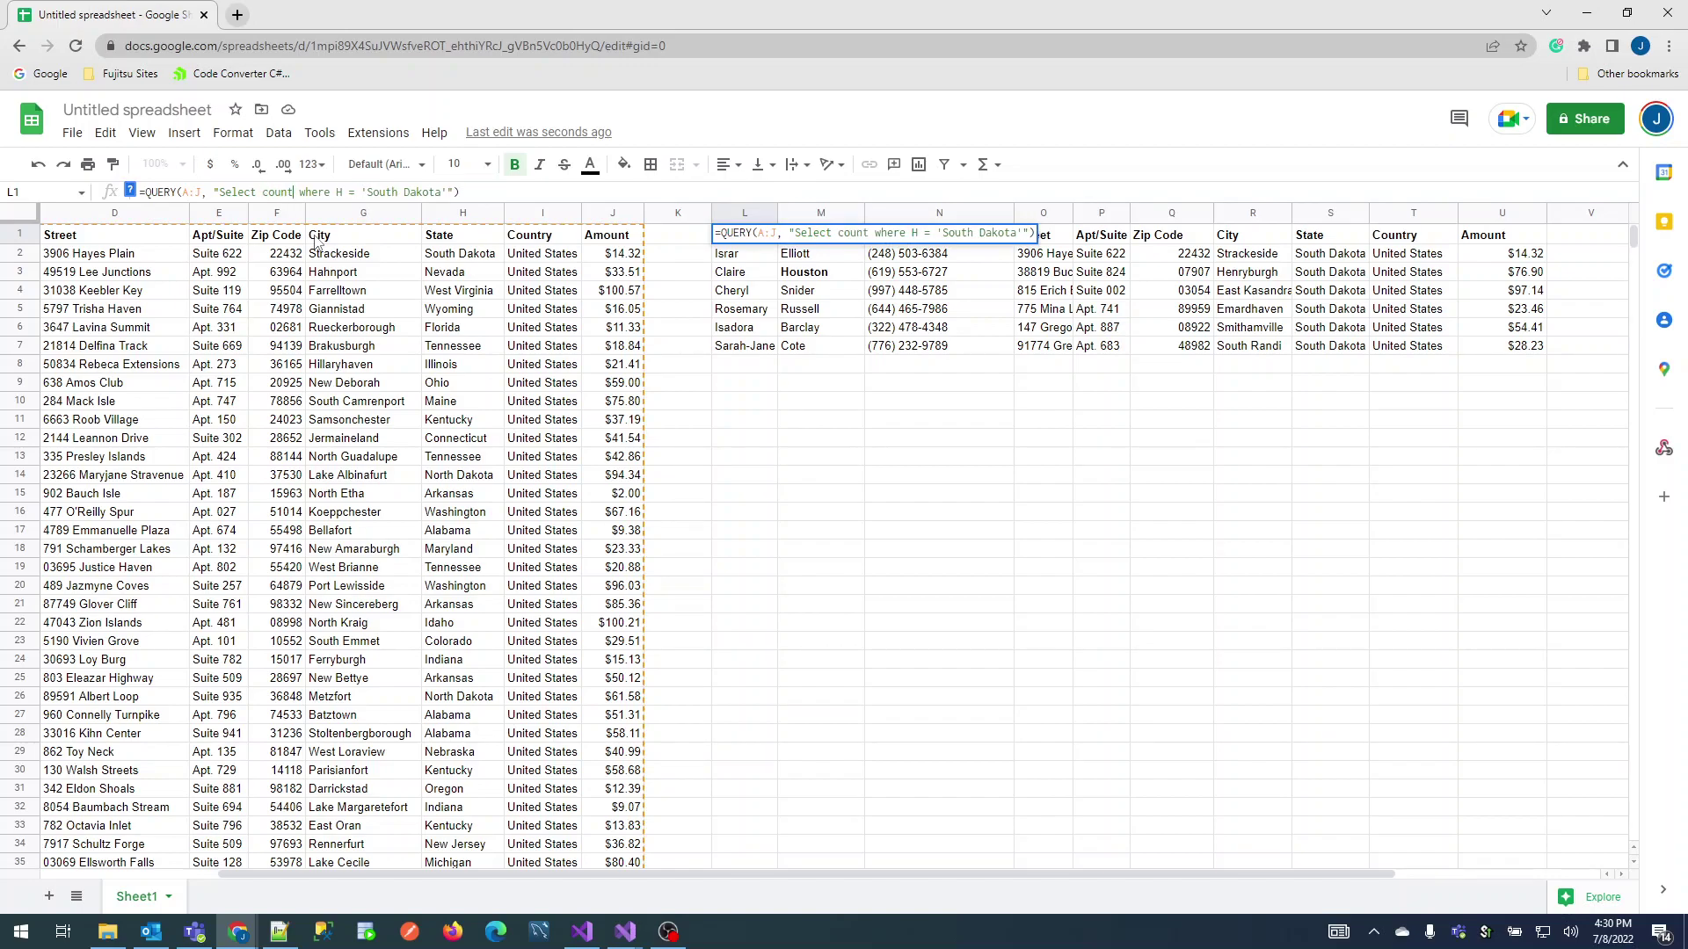
pyautogui.write('(H)')
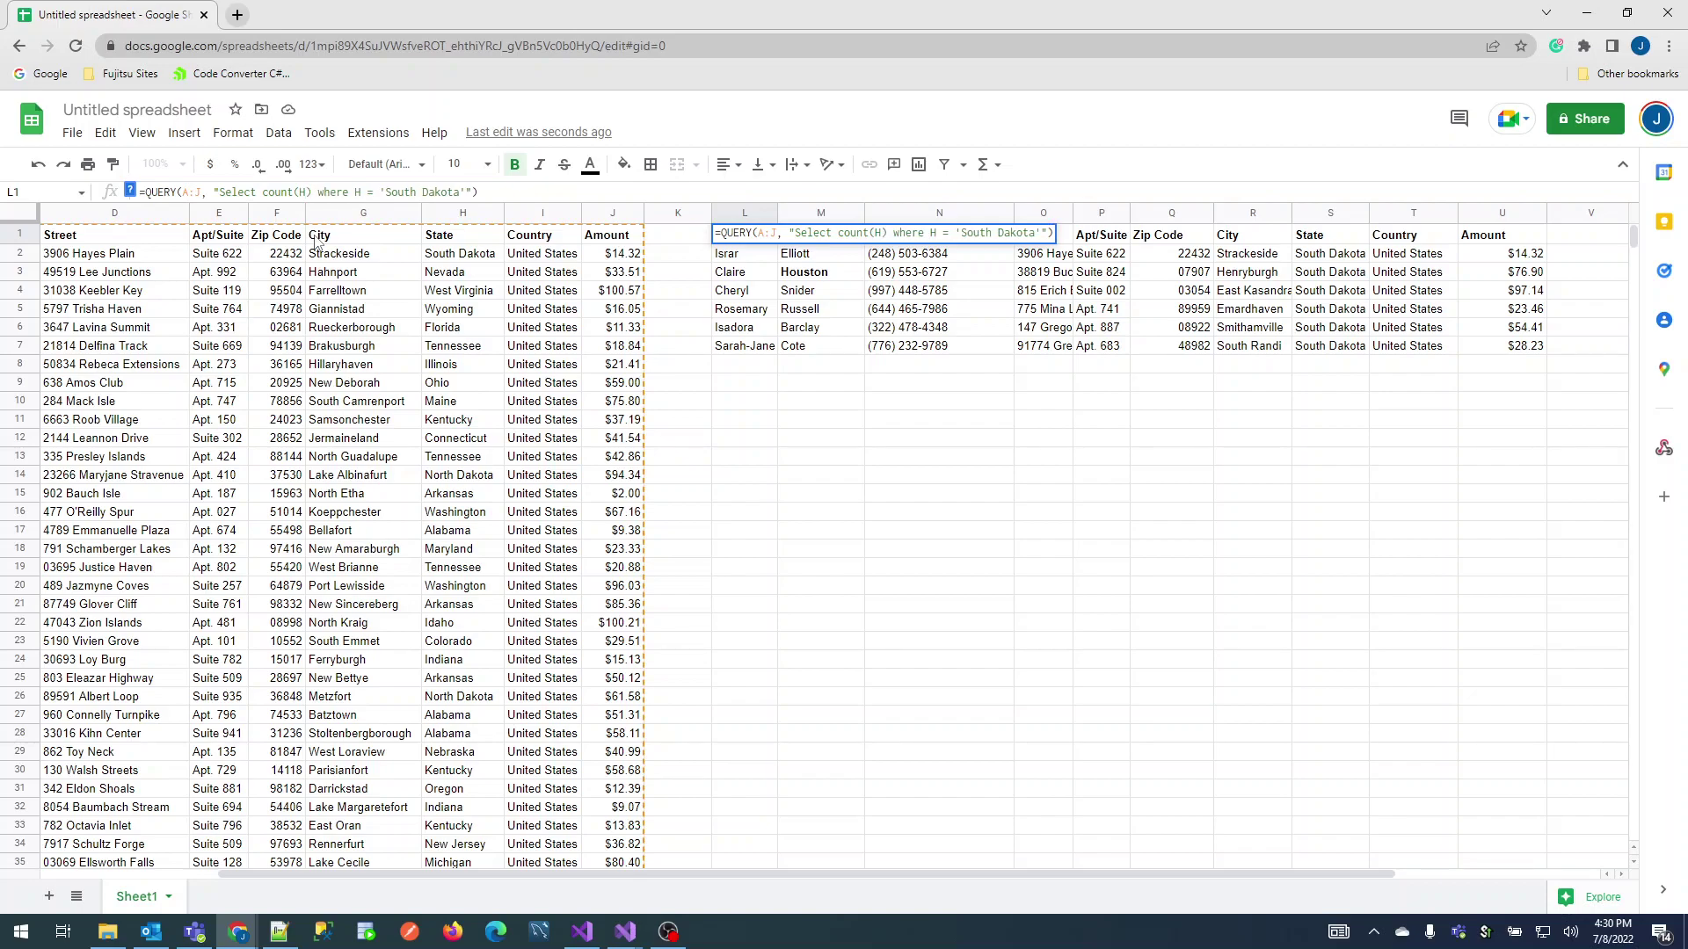
pyautogui.press('Return')
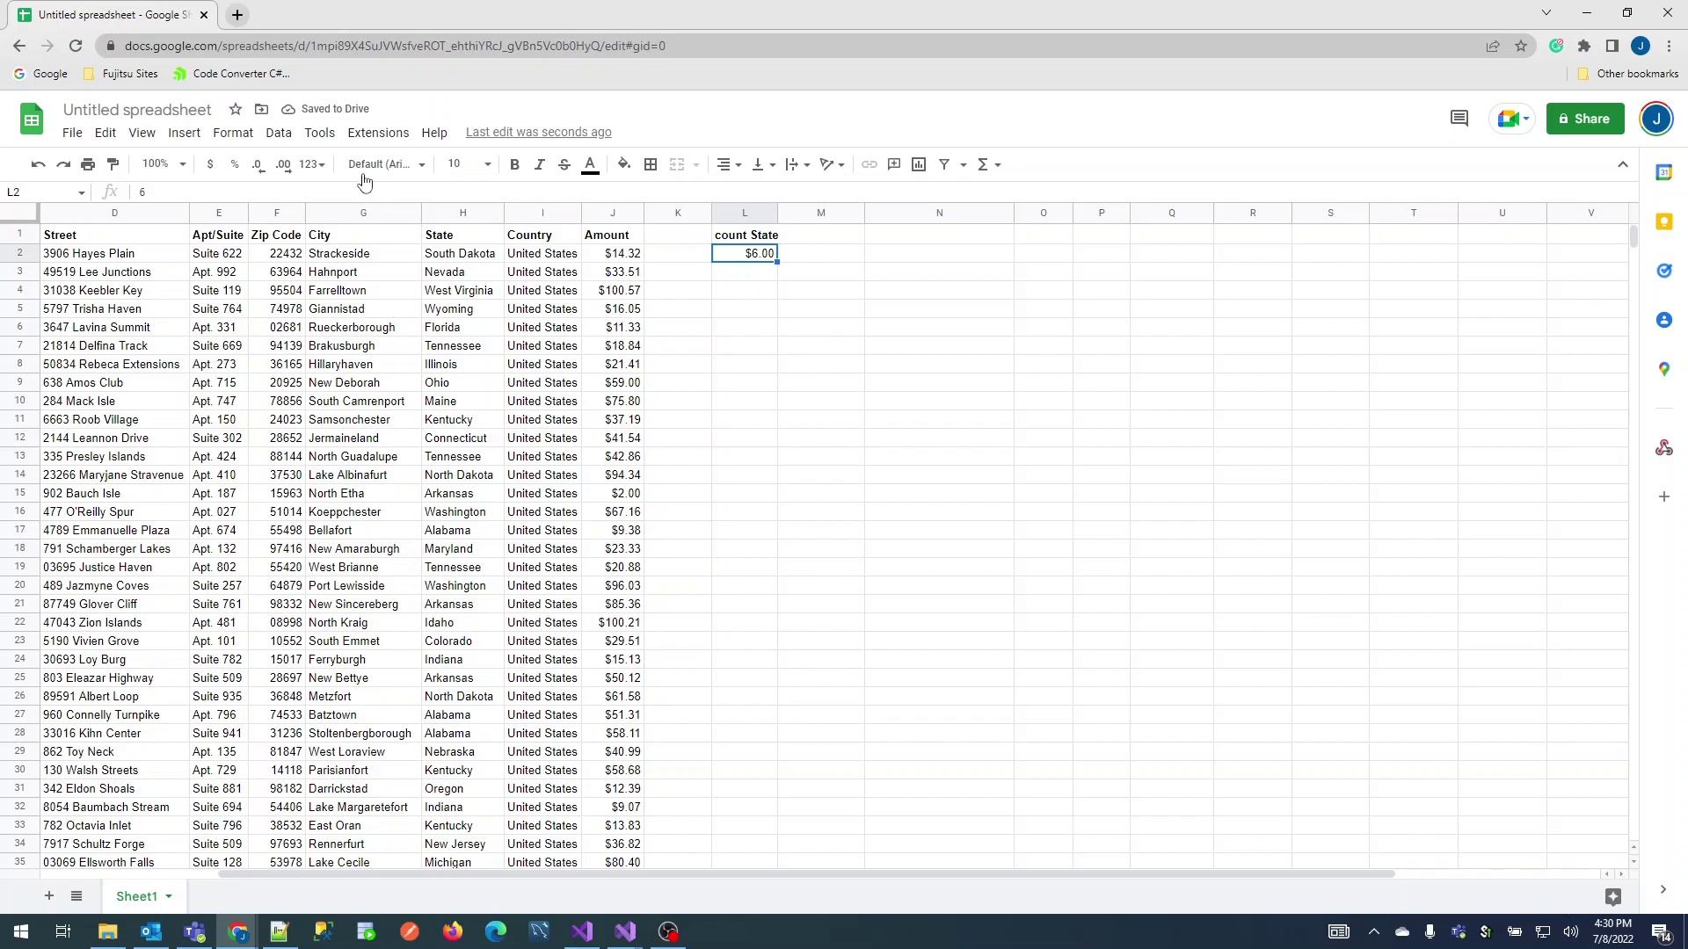
pyautogui.click(312, 164)
# Step: Replace count(H) with sum(J) in the L1 query and format the result in L2 as currency
pyautogui.click(748, 238)
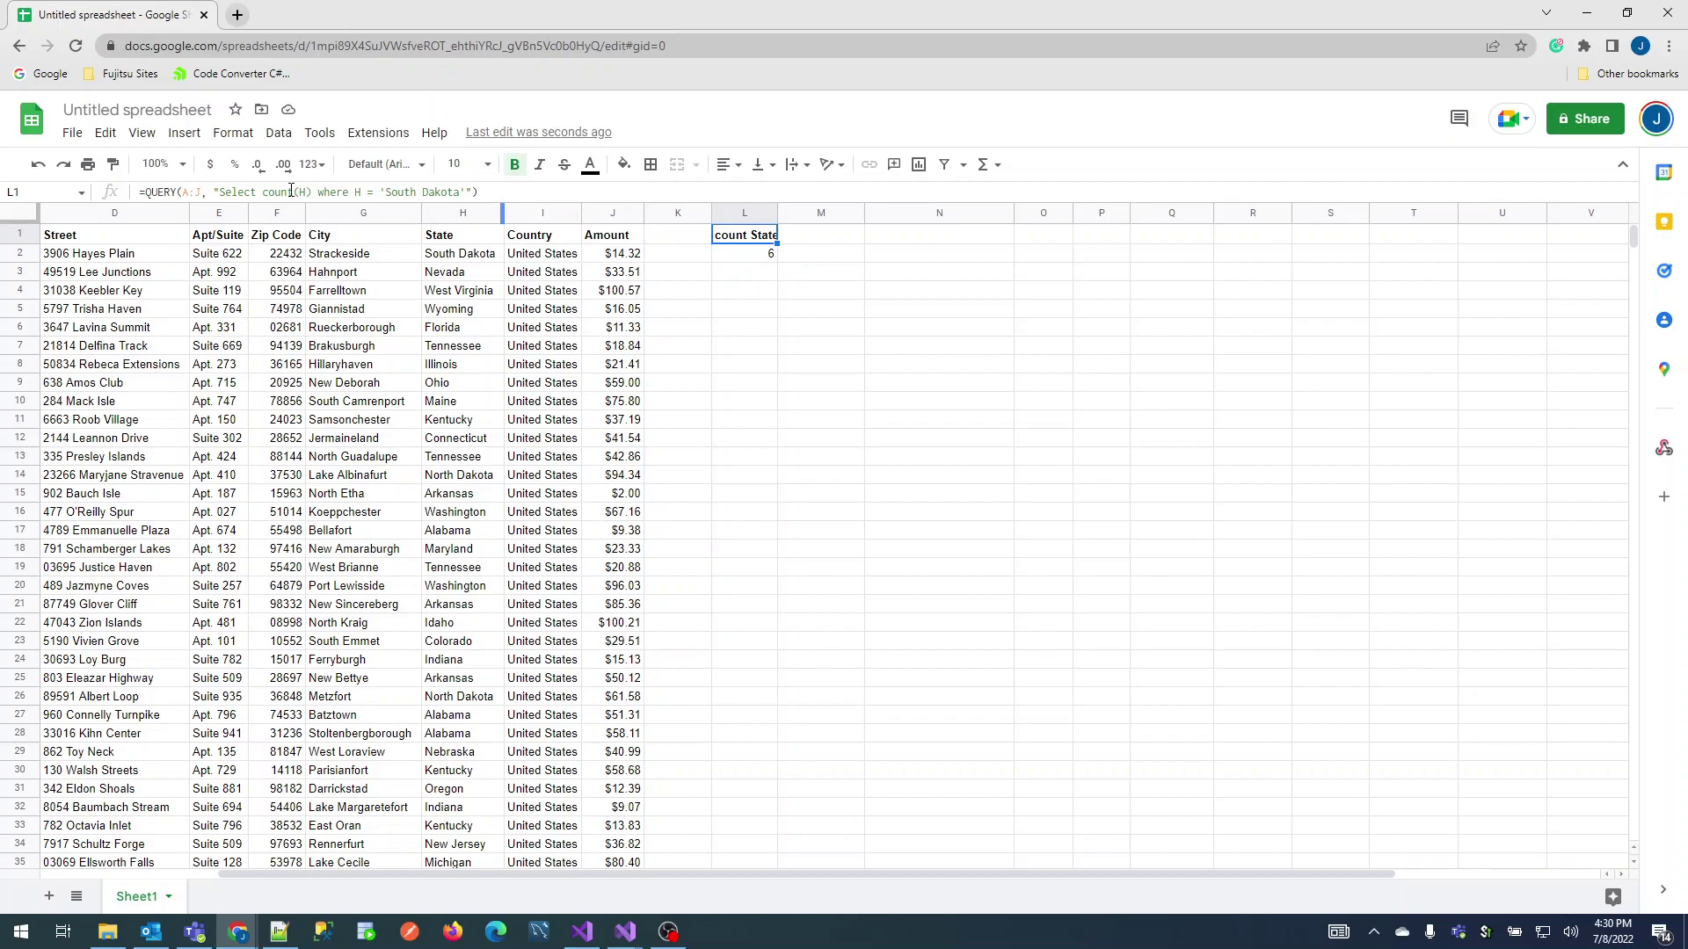
pyautogui.moveTo(294, 191); pyautogui.dragTo(266, 197)
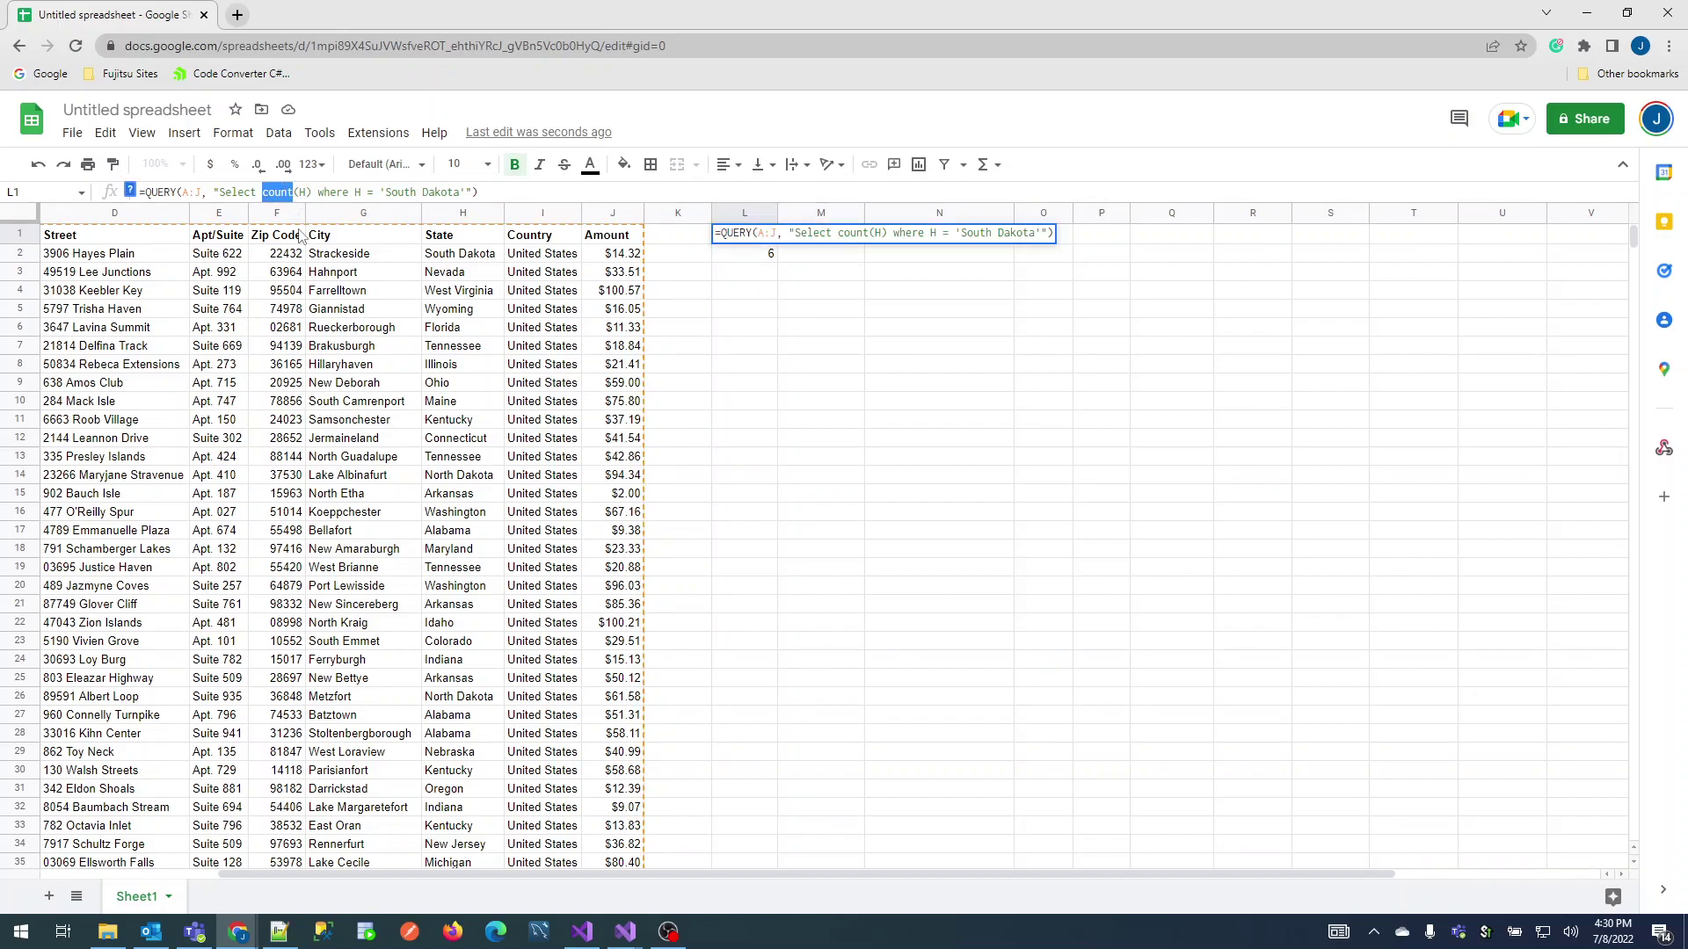
pyautogui.write('sum')
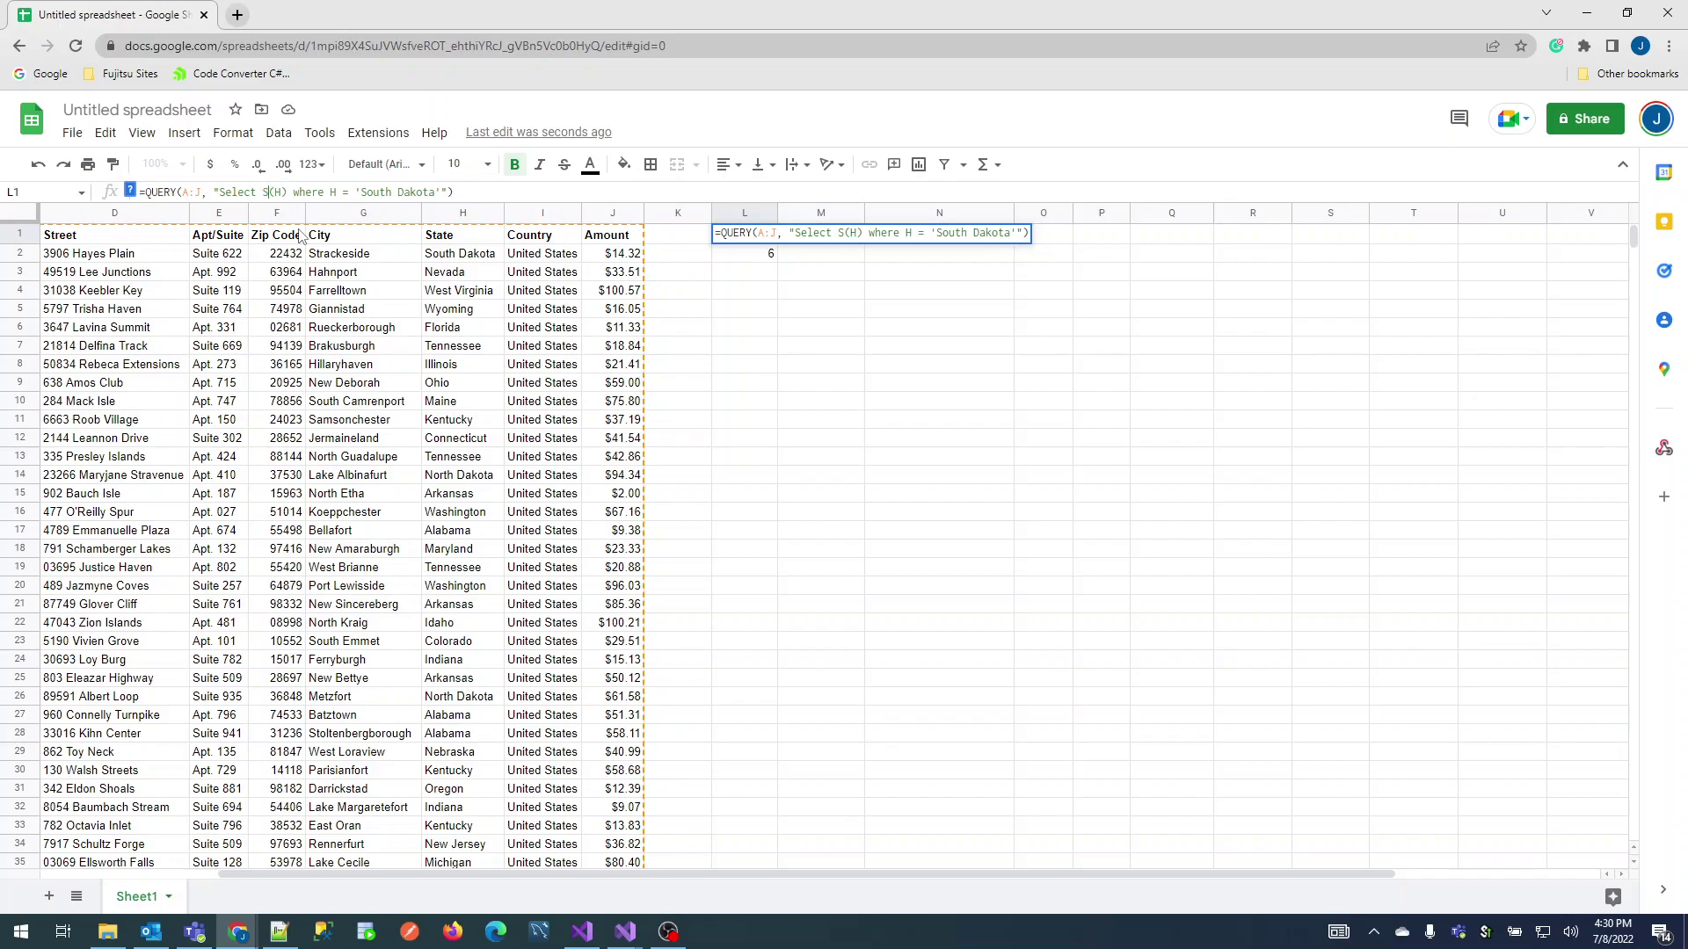
pyautogui.doubleClick(295, 192)
pyautogui.write('J')
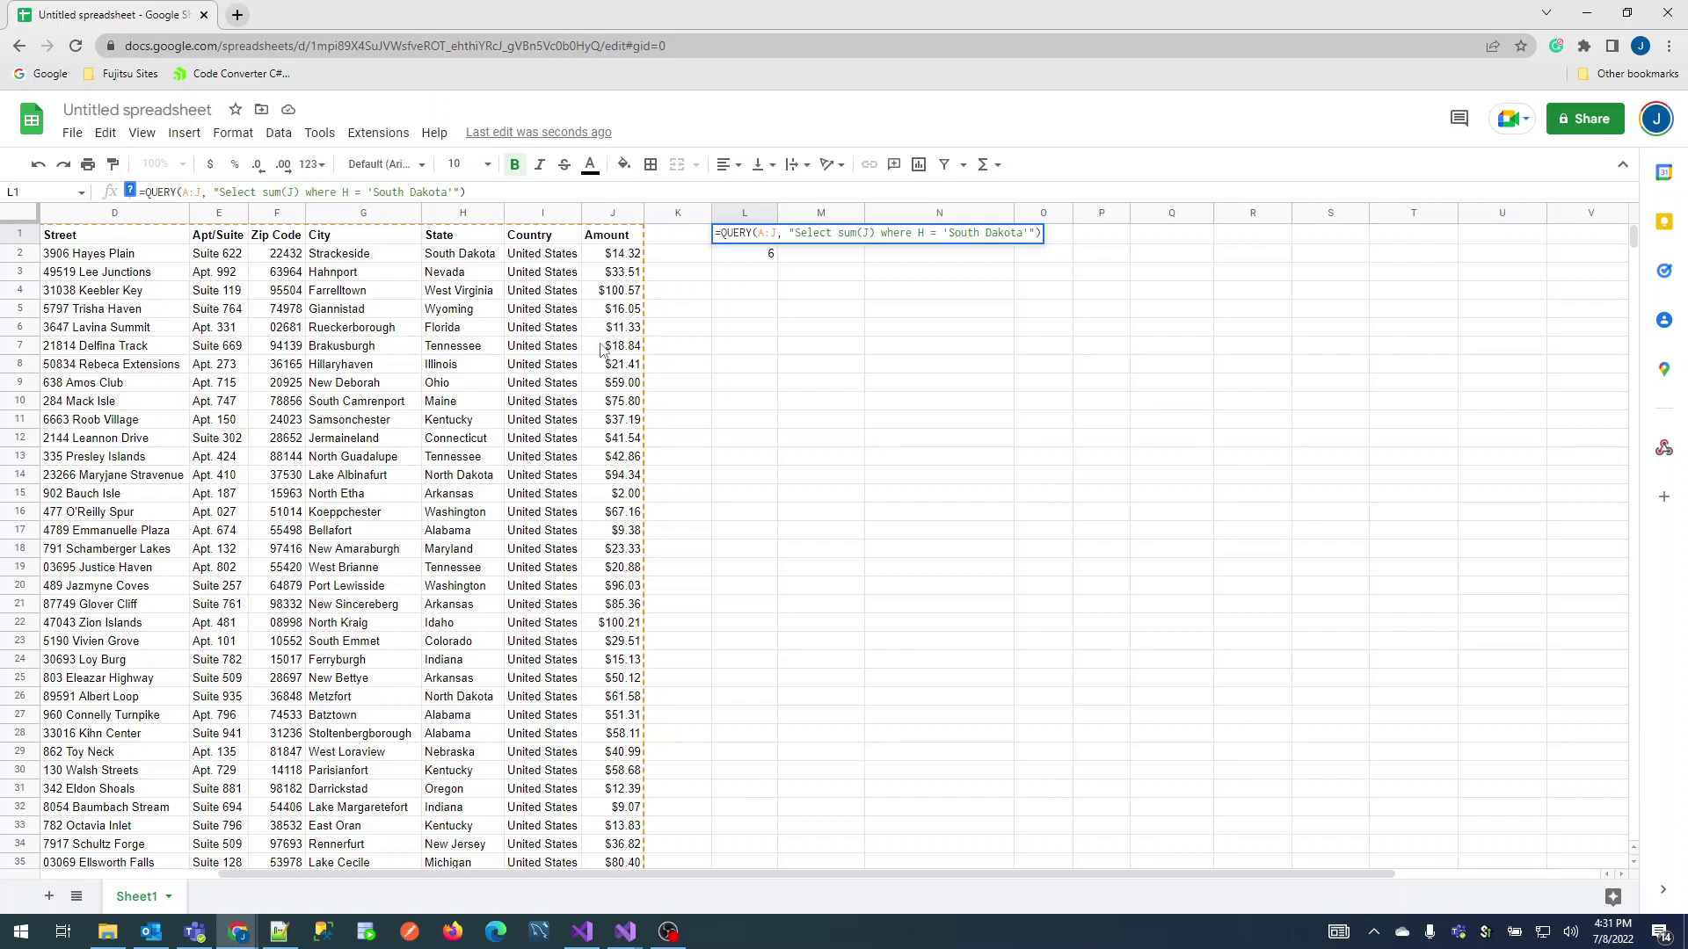
pyautogui.press('Return')
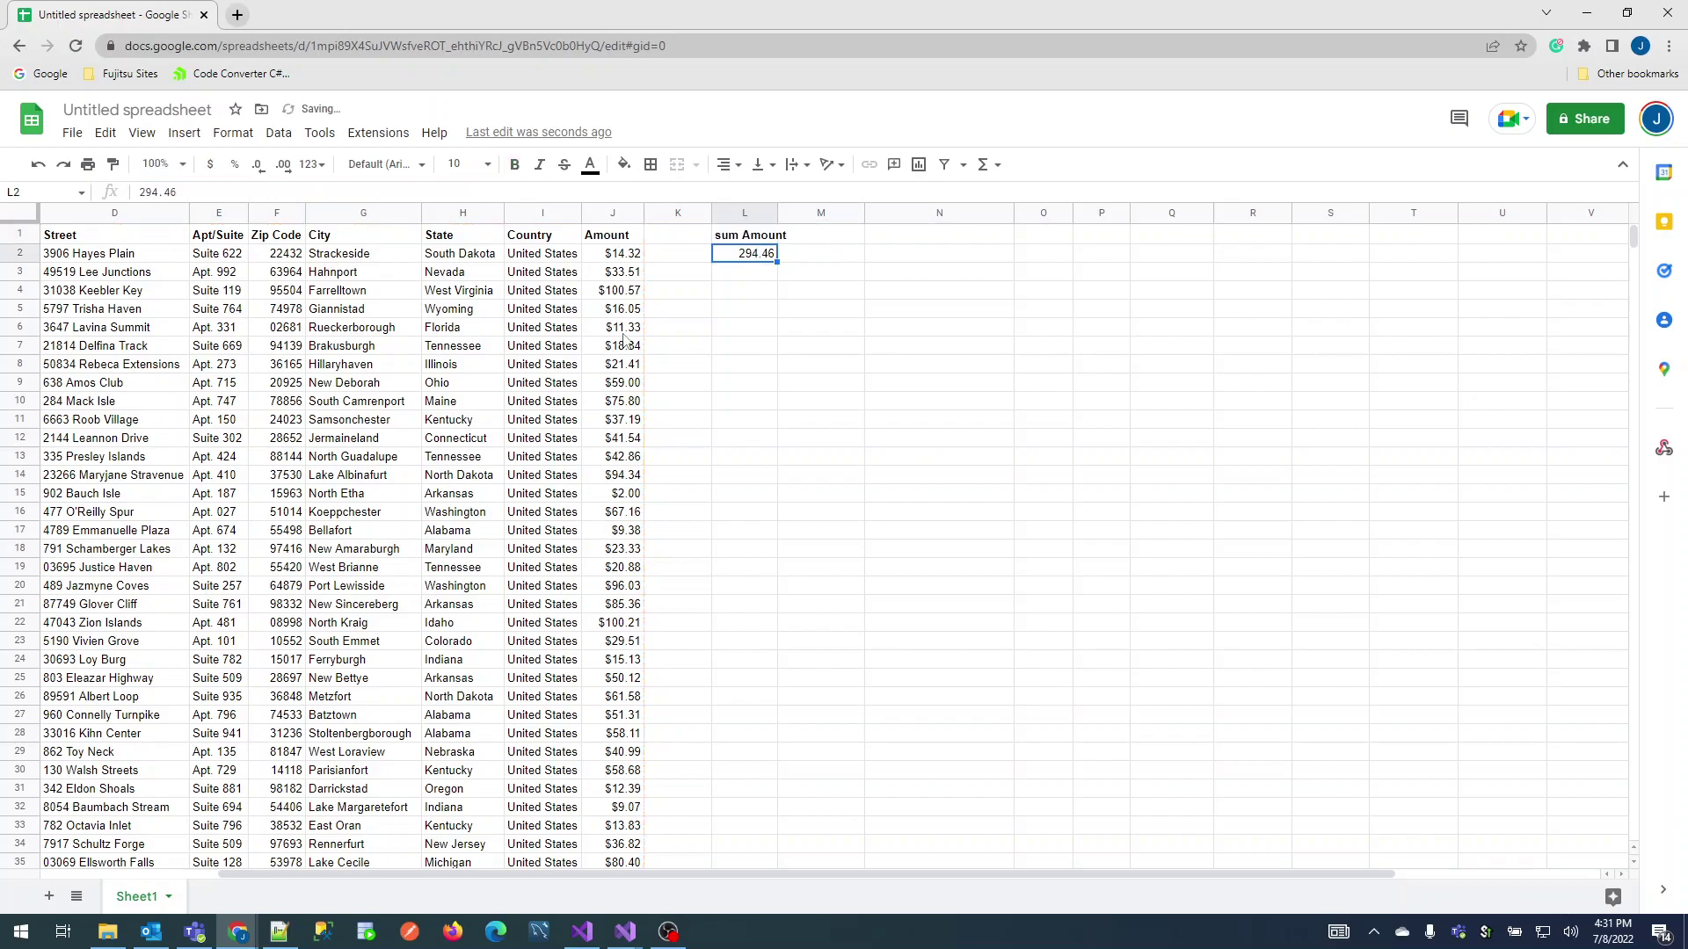
pyautogui.click(211, 166)
# Step: Change the aggregate function in the L1 query from sum to avg to get the average South Dakota amount
pyautogui.click(752, 239)
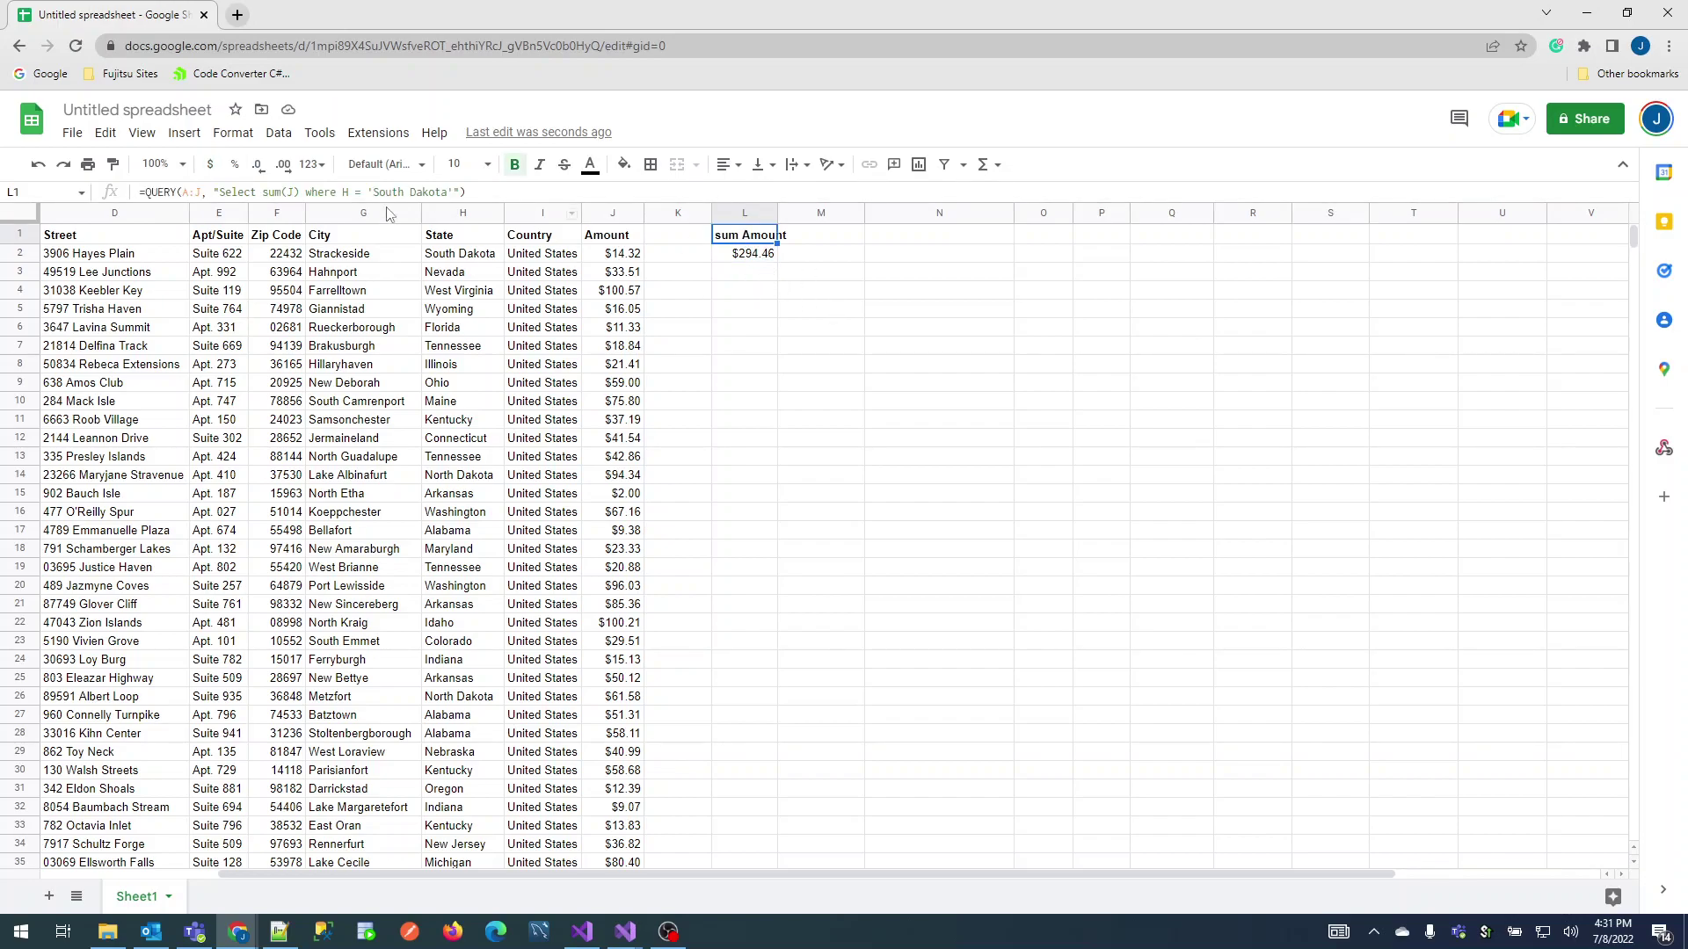
pyautogui.click(283, 192)
pyautogui.press('BackSpace')
pyautogui.press('BackSpace')
pyautogui.press('BackSpace')
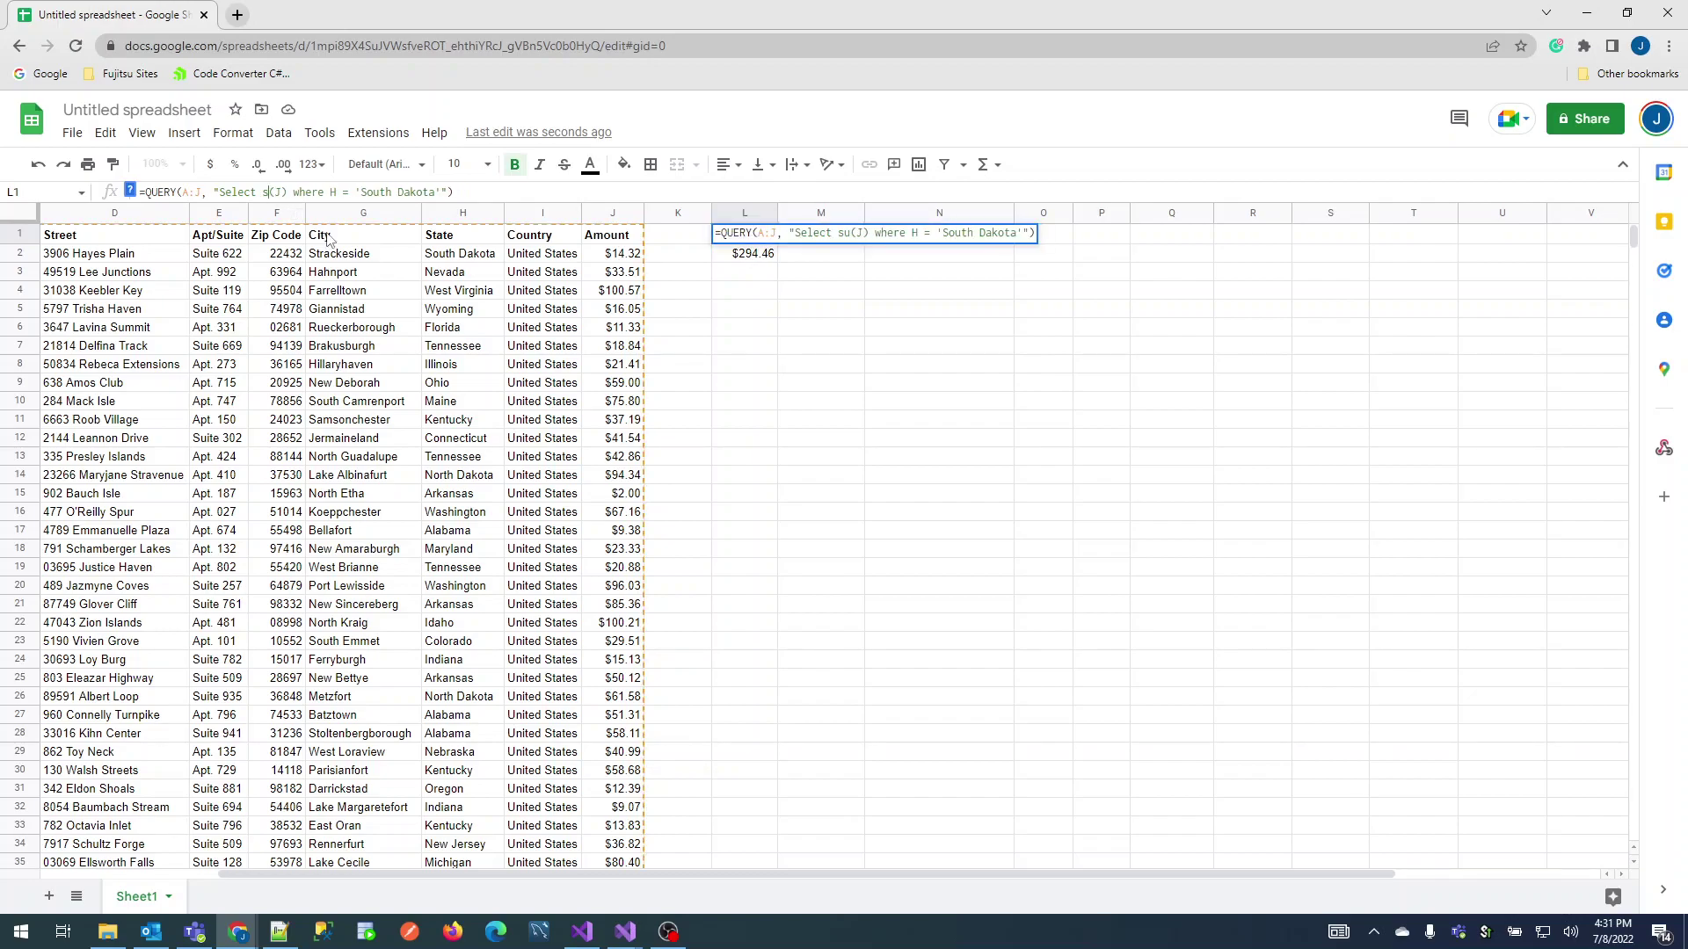
pyautogui.write('avg')
pyautogui.press('Return')
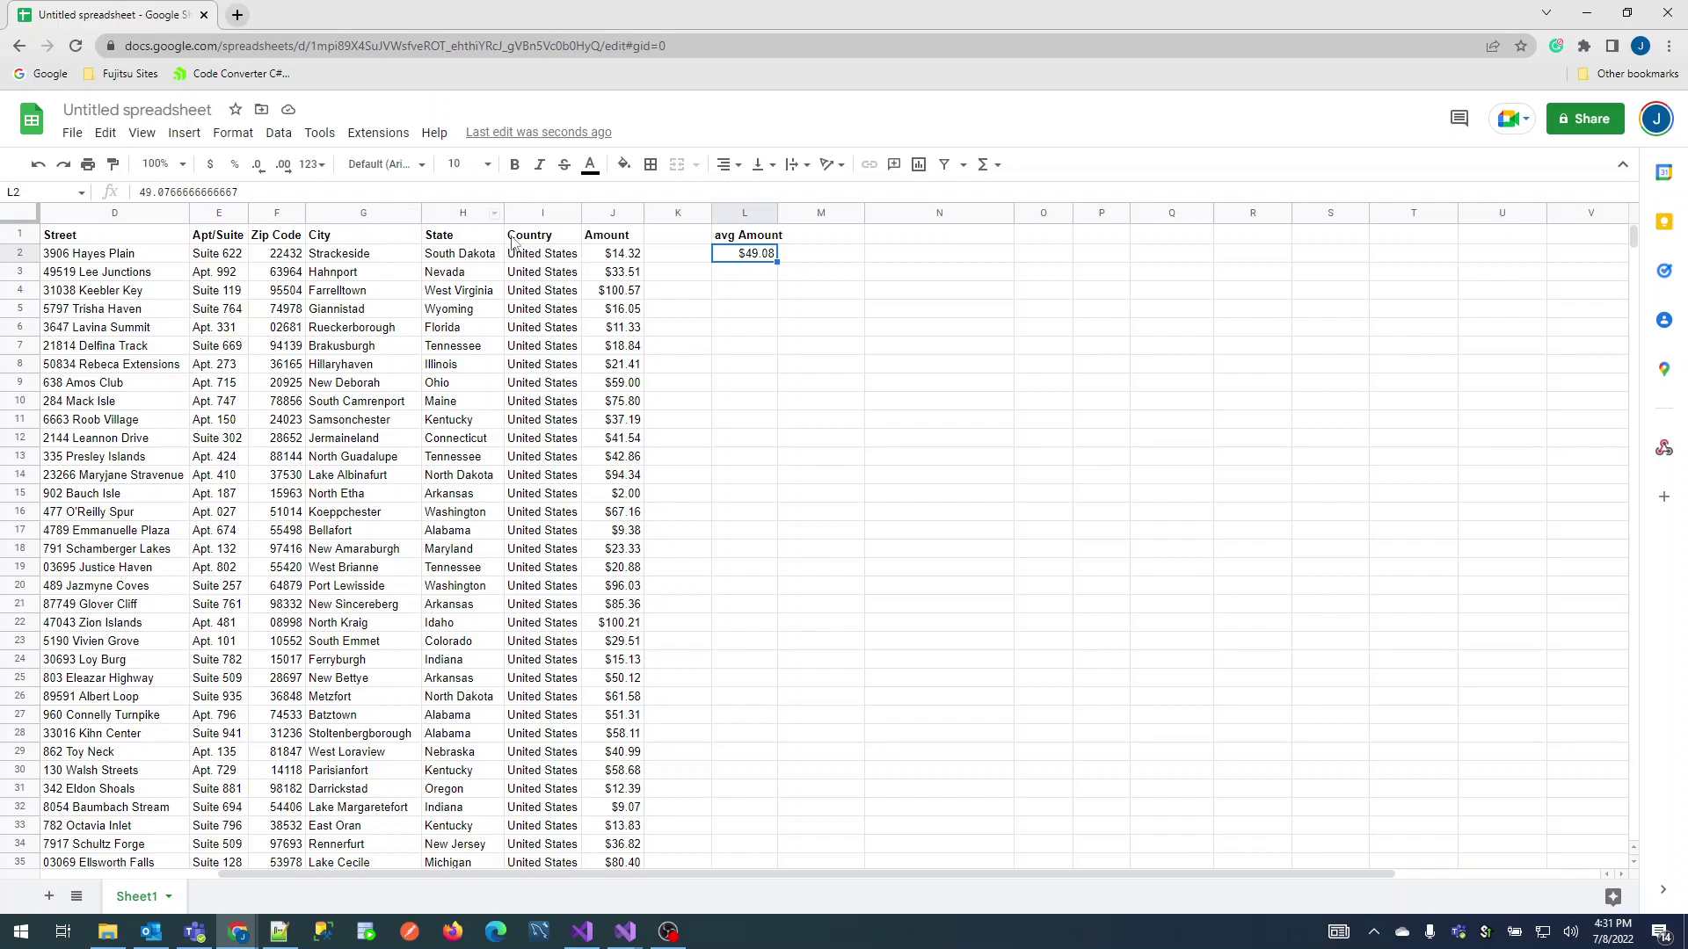
# Step: Widen column L to fit its header and append lable avg(J) 'Average Amount' to the end of the L1 query string
pyautogui.click(755, 242)
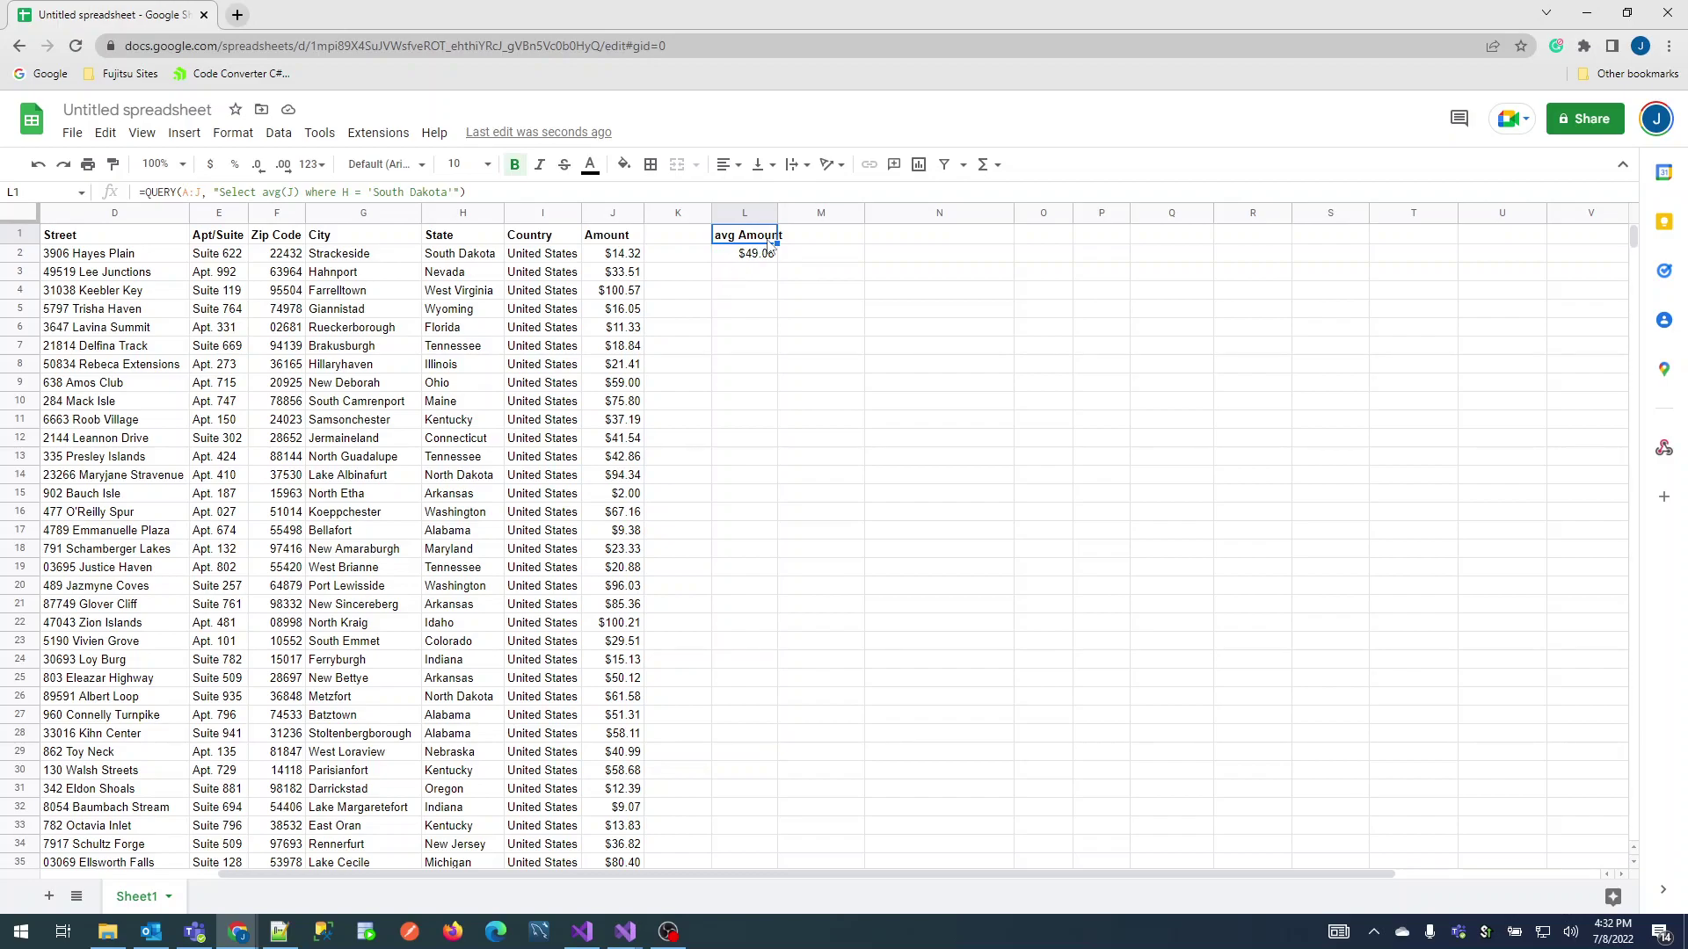
pyautogui.moveTo(777, 214); pyautogui.dragTo(802, 214)
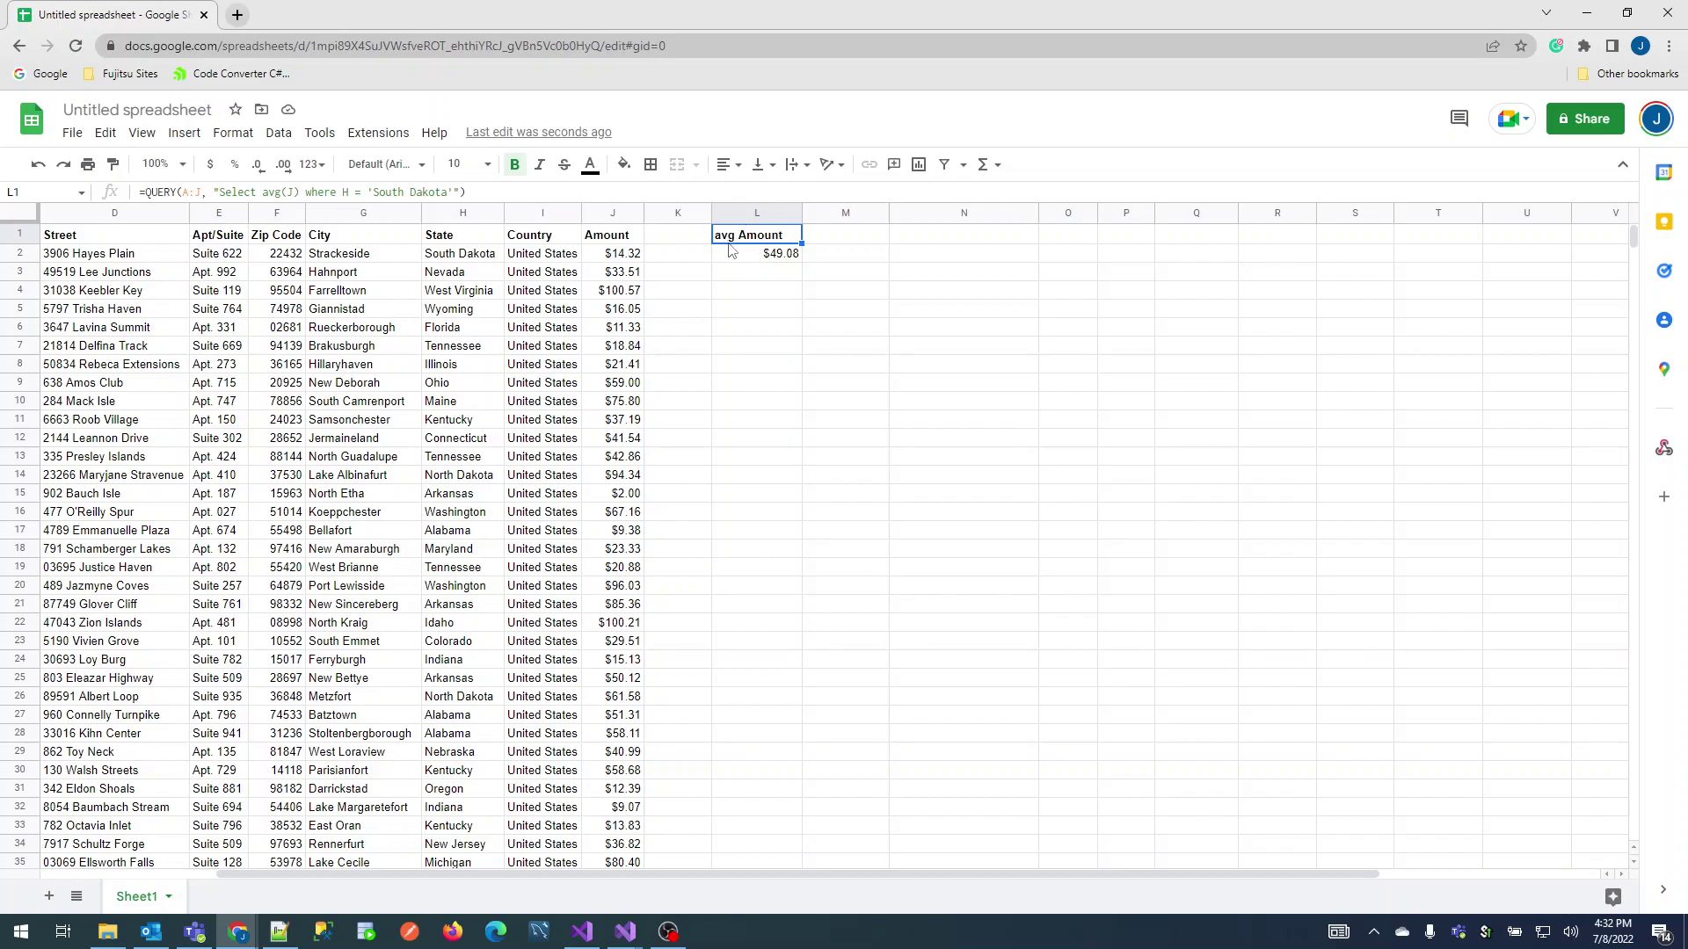
pyautogui.click(453, 193)
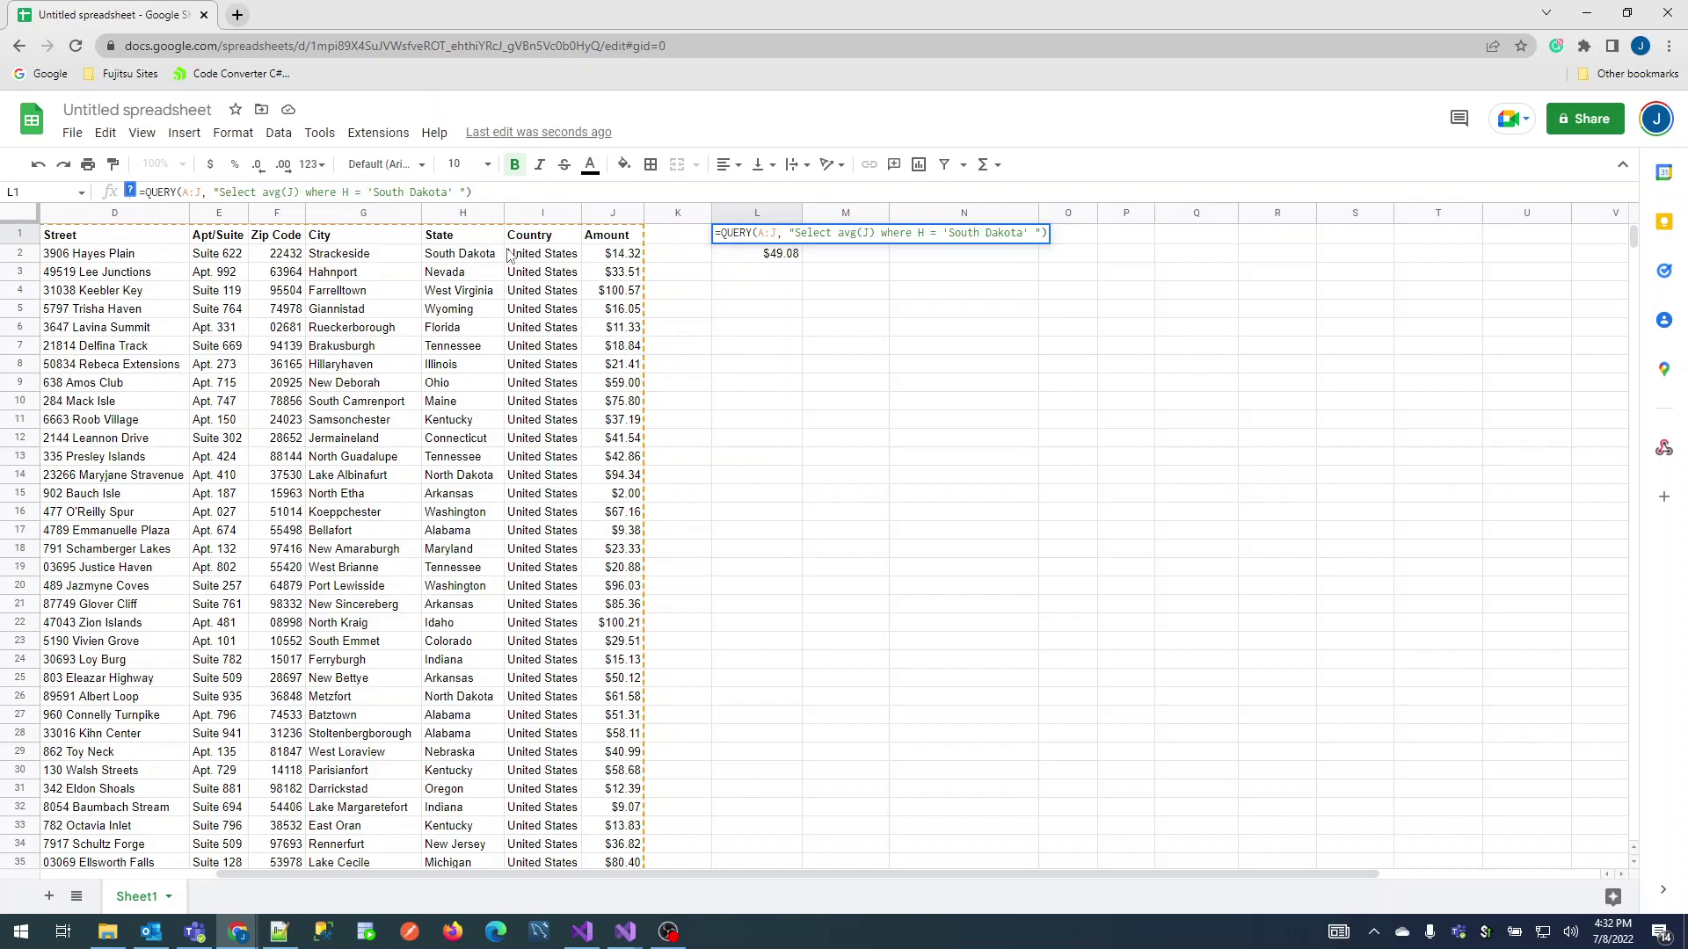
pyautogui.write('lable')
pyautogui.write('avg(J)')
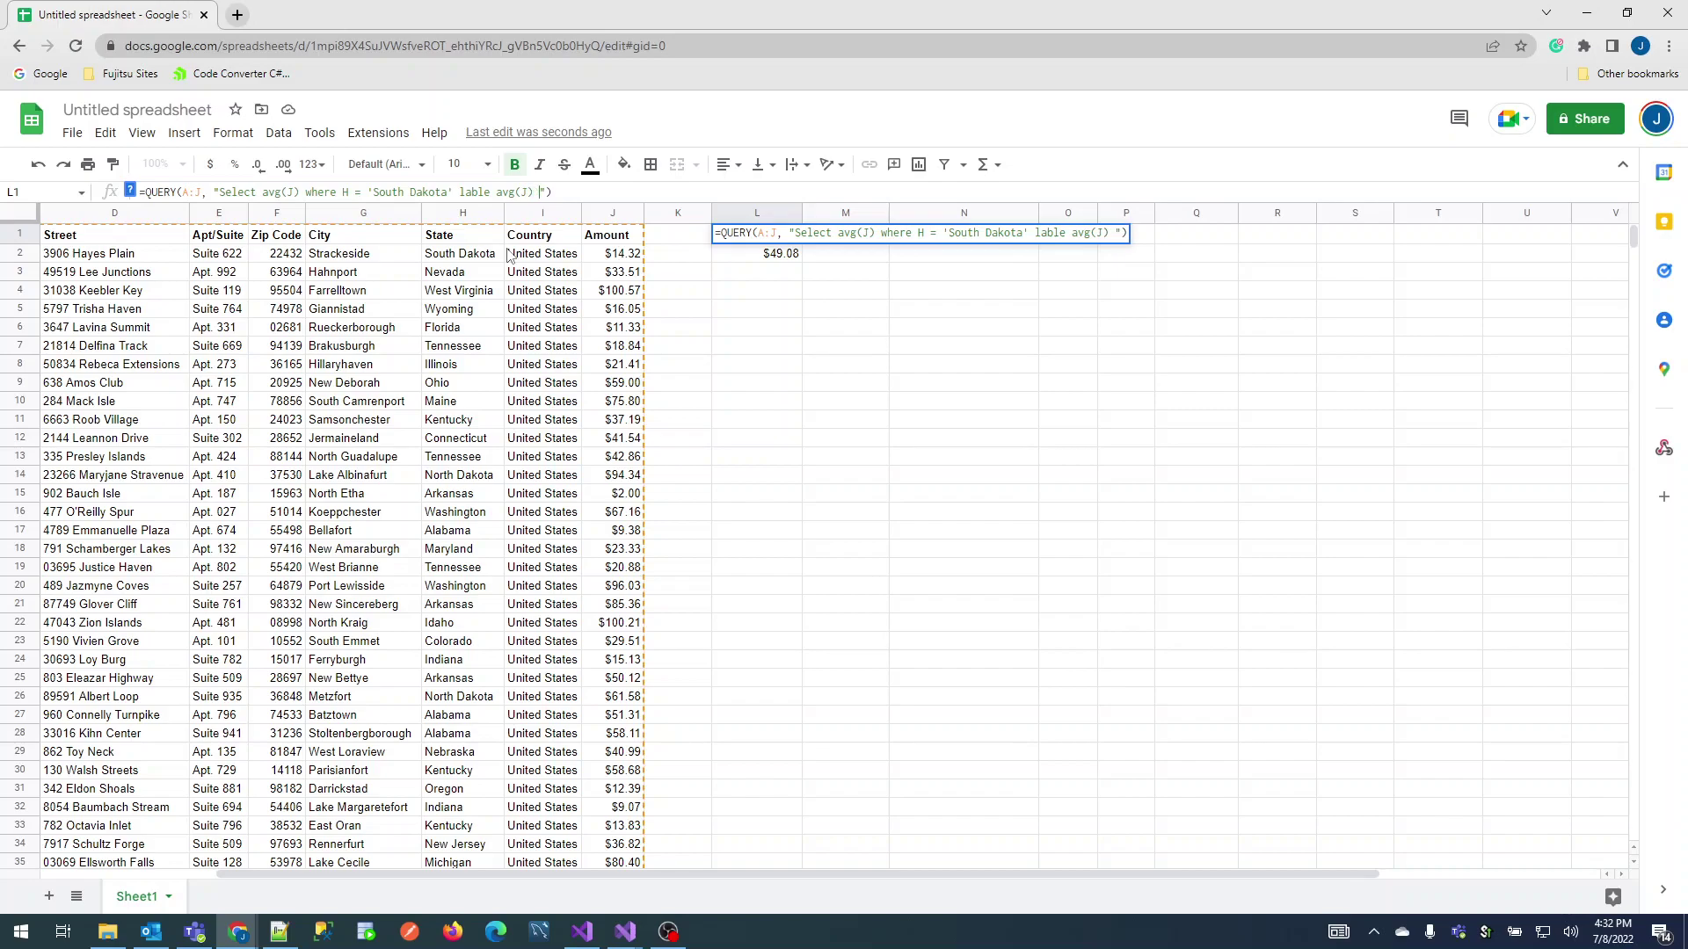
pyautogui.write(" 'Average Amount'")
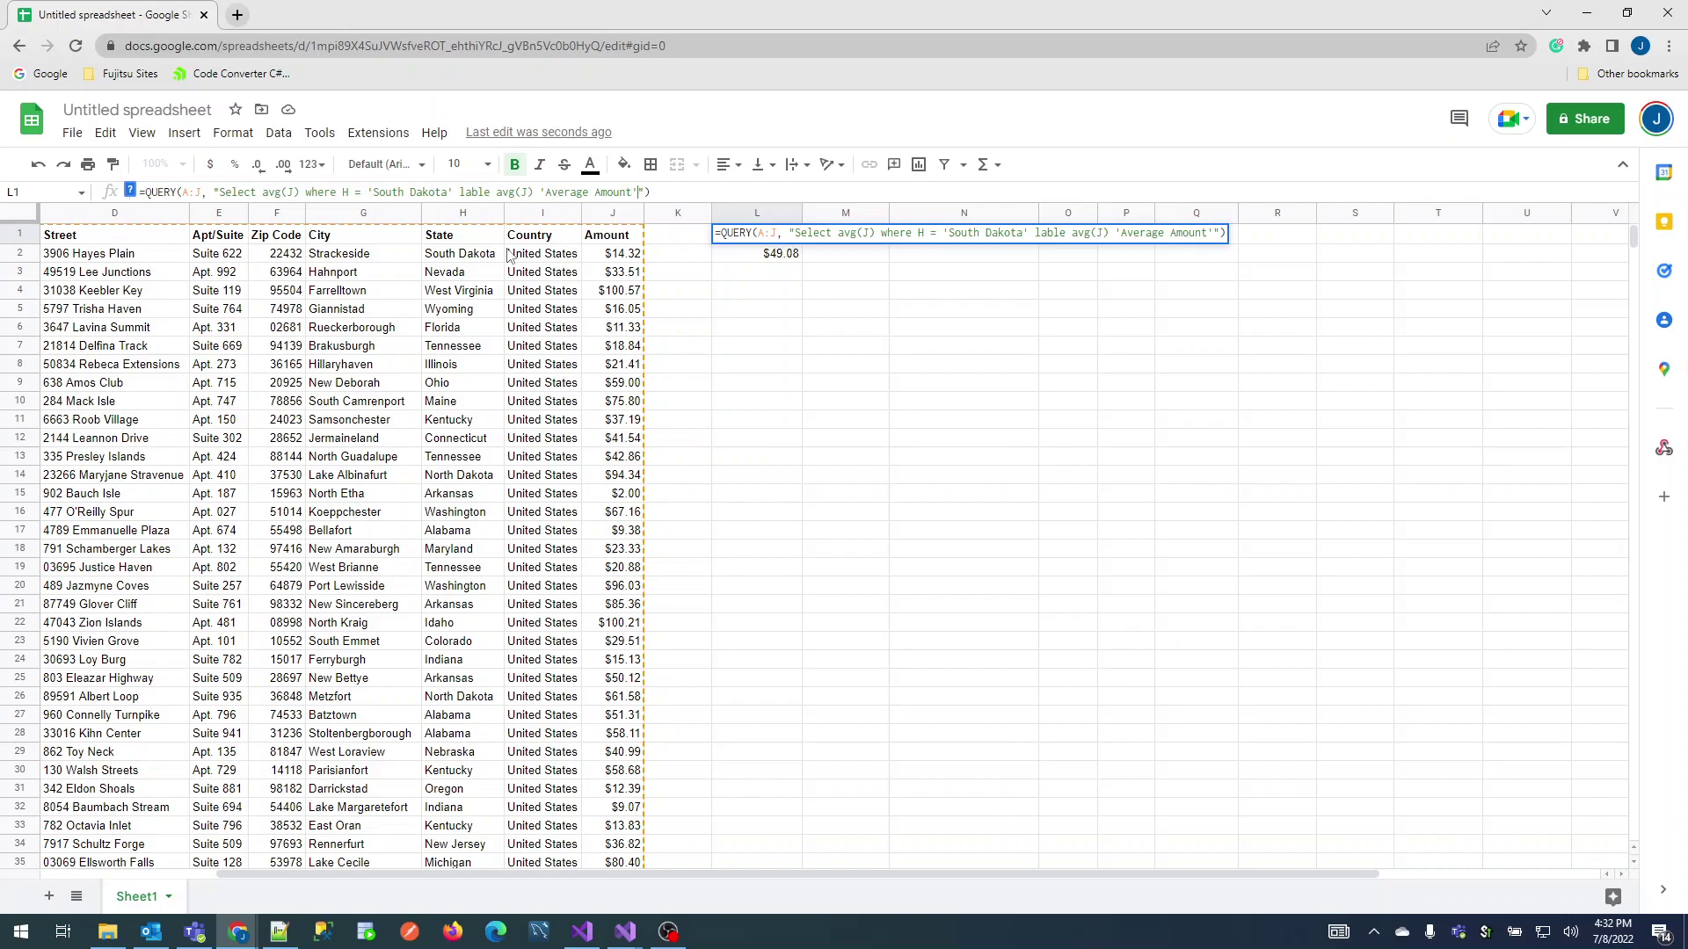
pyautogui.press('Return')
# Step: Correct the misspelled keyword lable to label in the L1 query
pyautogui.press('Up')
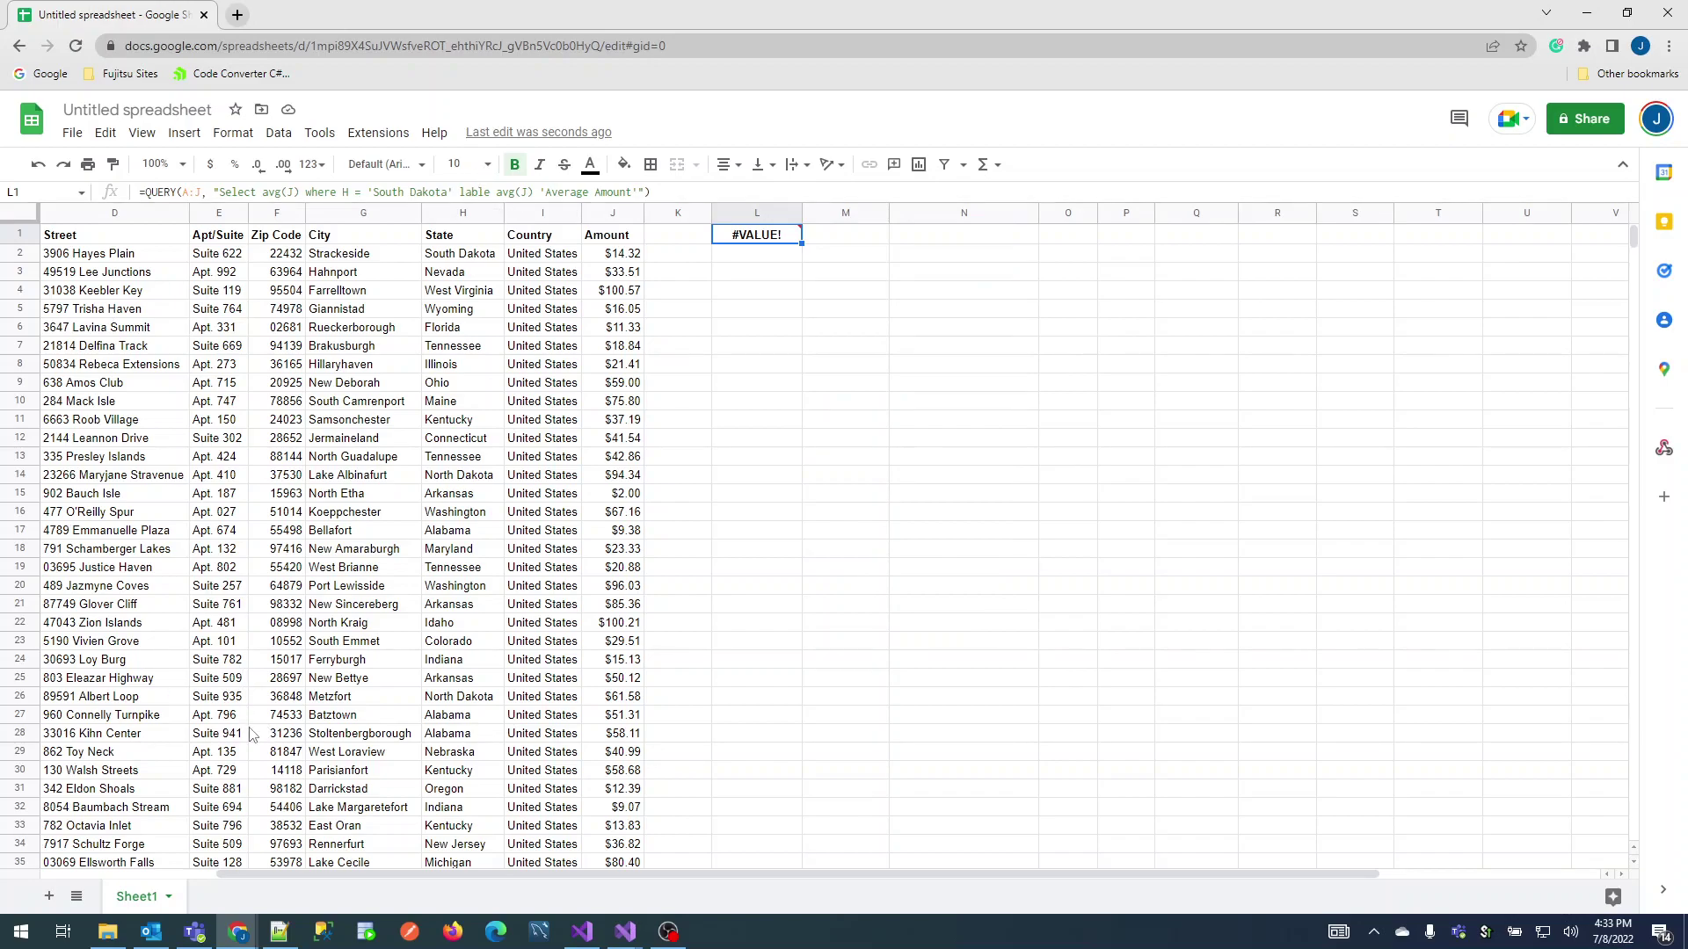
pyautogui.moveTo(240, 929)
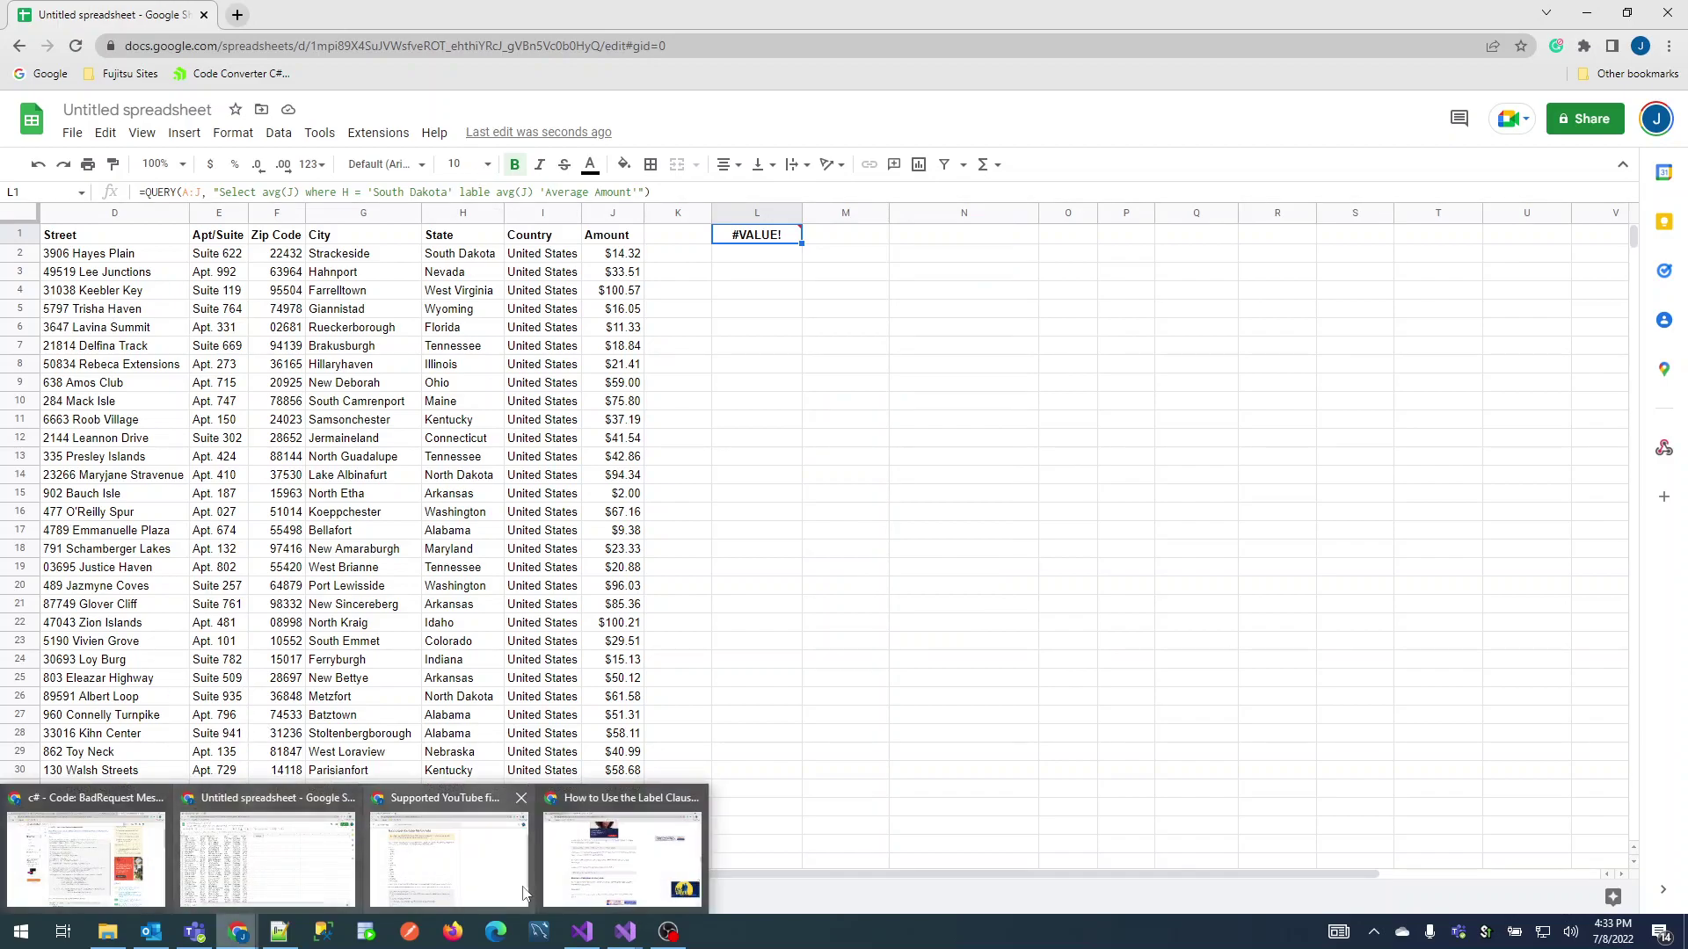
pyautogui.moveTo(644, 892)
pyautogui.click(268, 857)
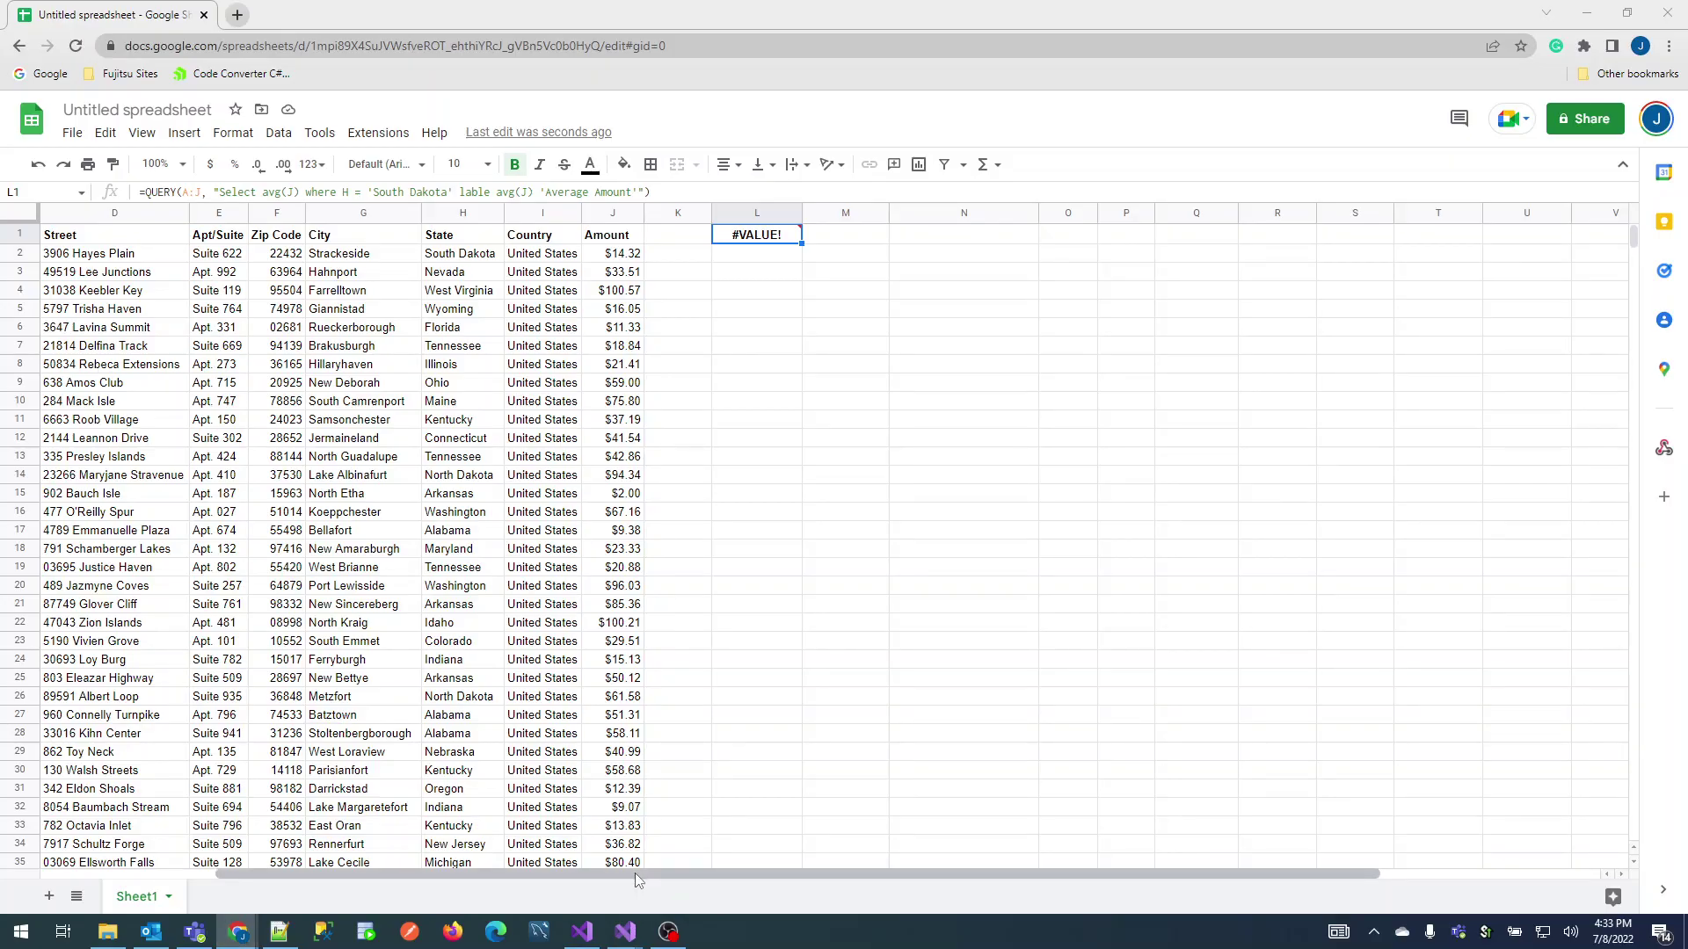
pyautogui.click(491, 192)
pyautogui.press('BackSpace')
pyautogui.write('e')
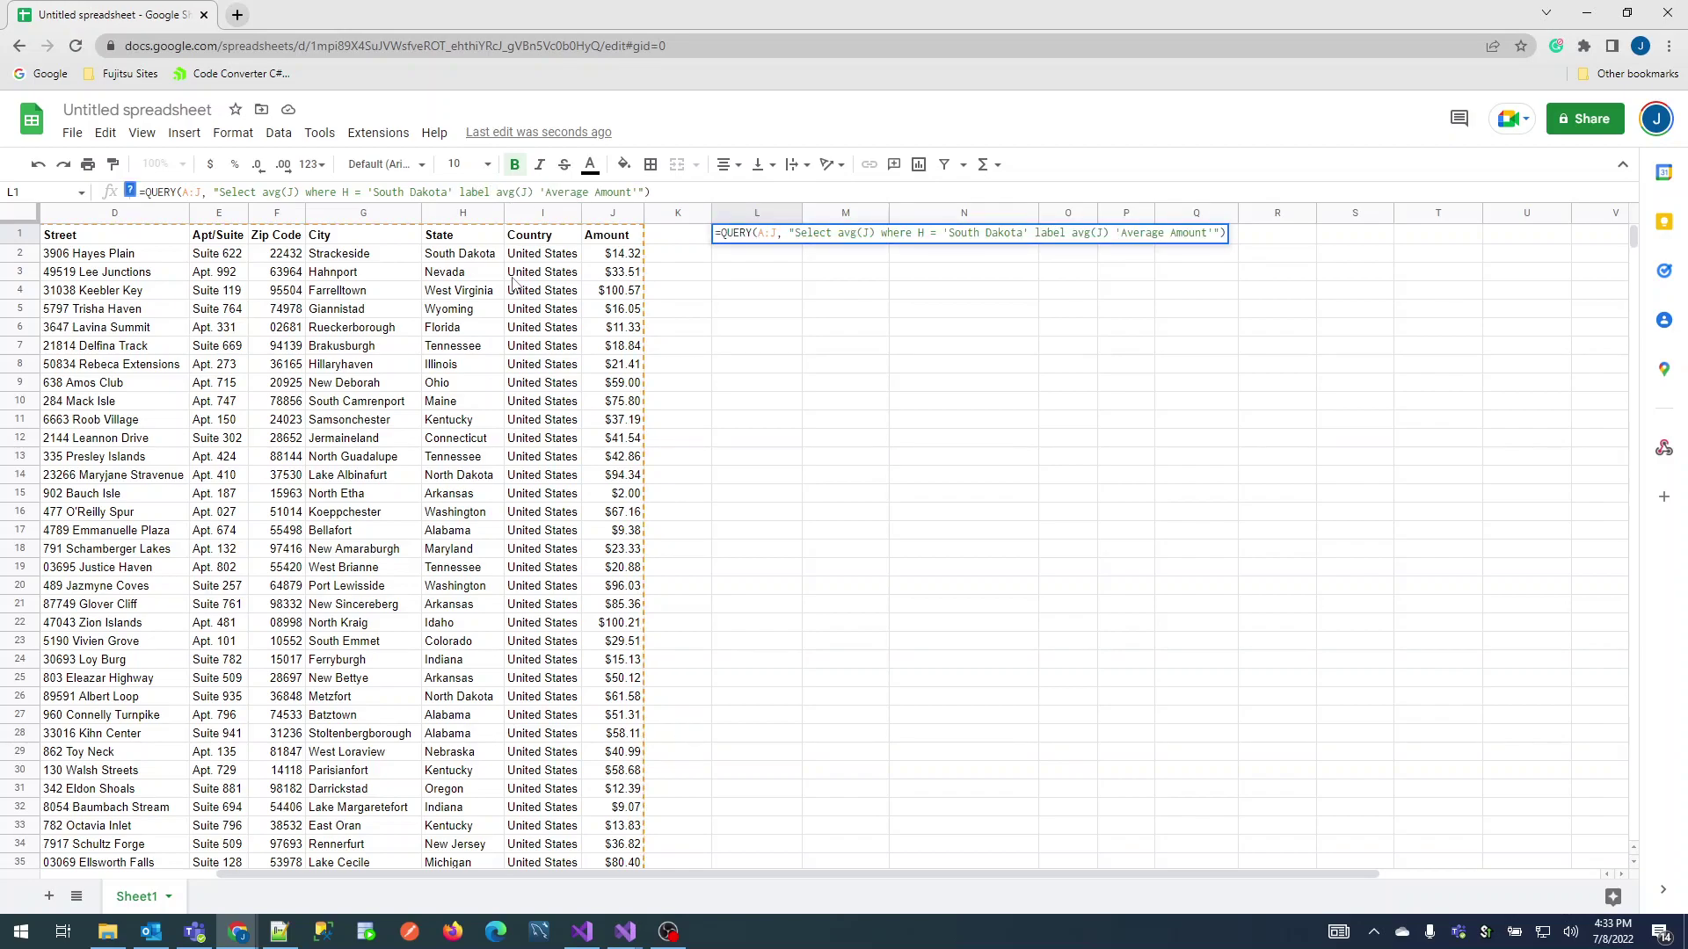
pyautogui.press('Return')
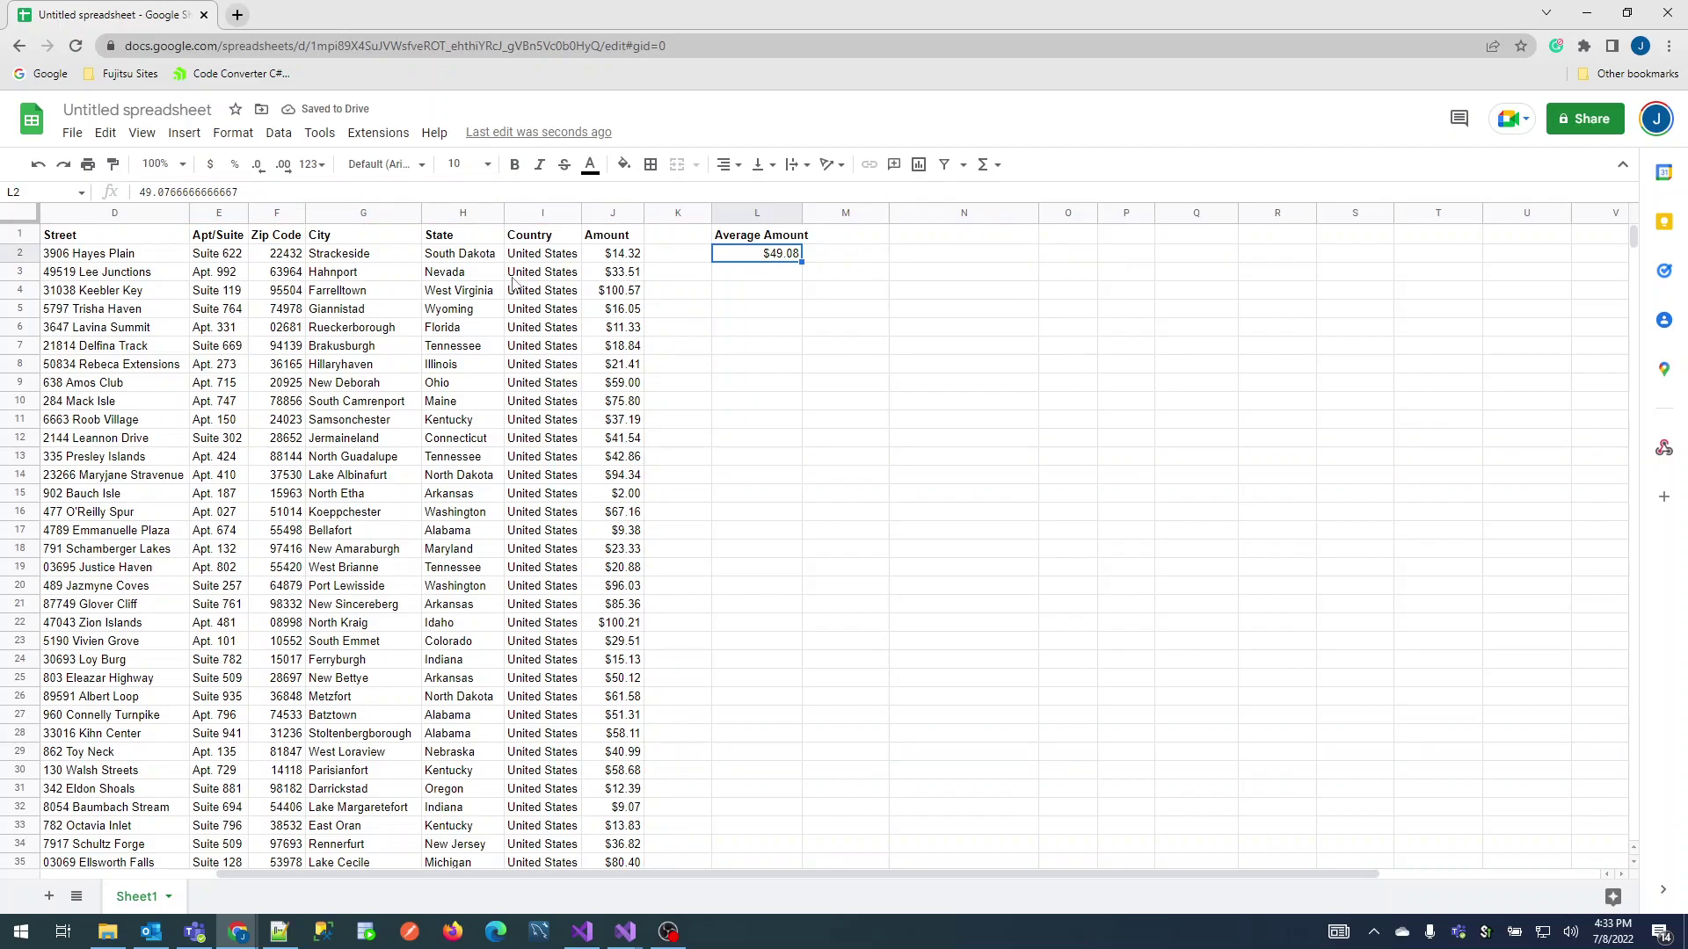
# Step: Change the label text in the L1 query to 'Total Amount' and the selected aggregate to sum(J)
pyautogui.press('Up')
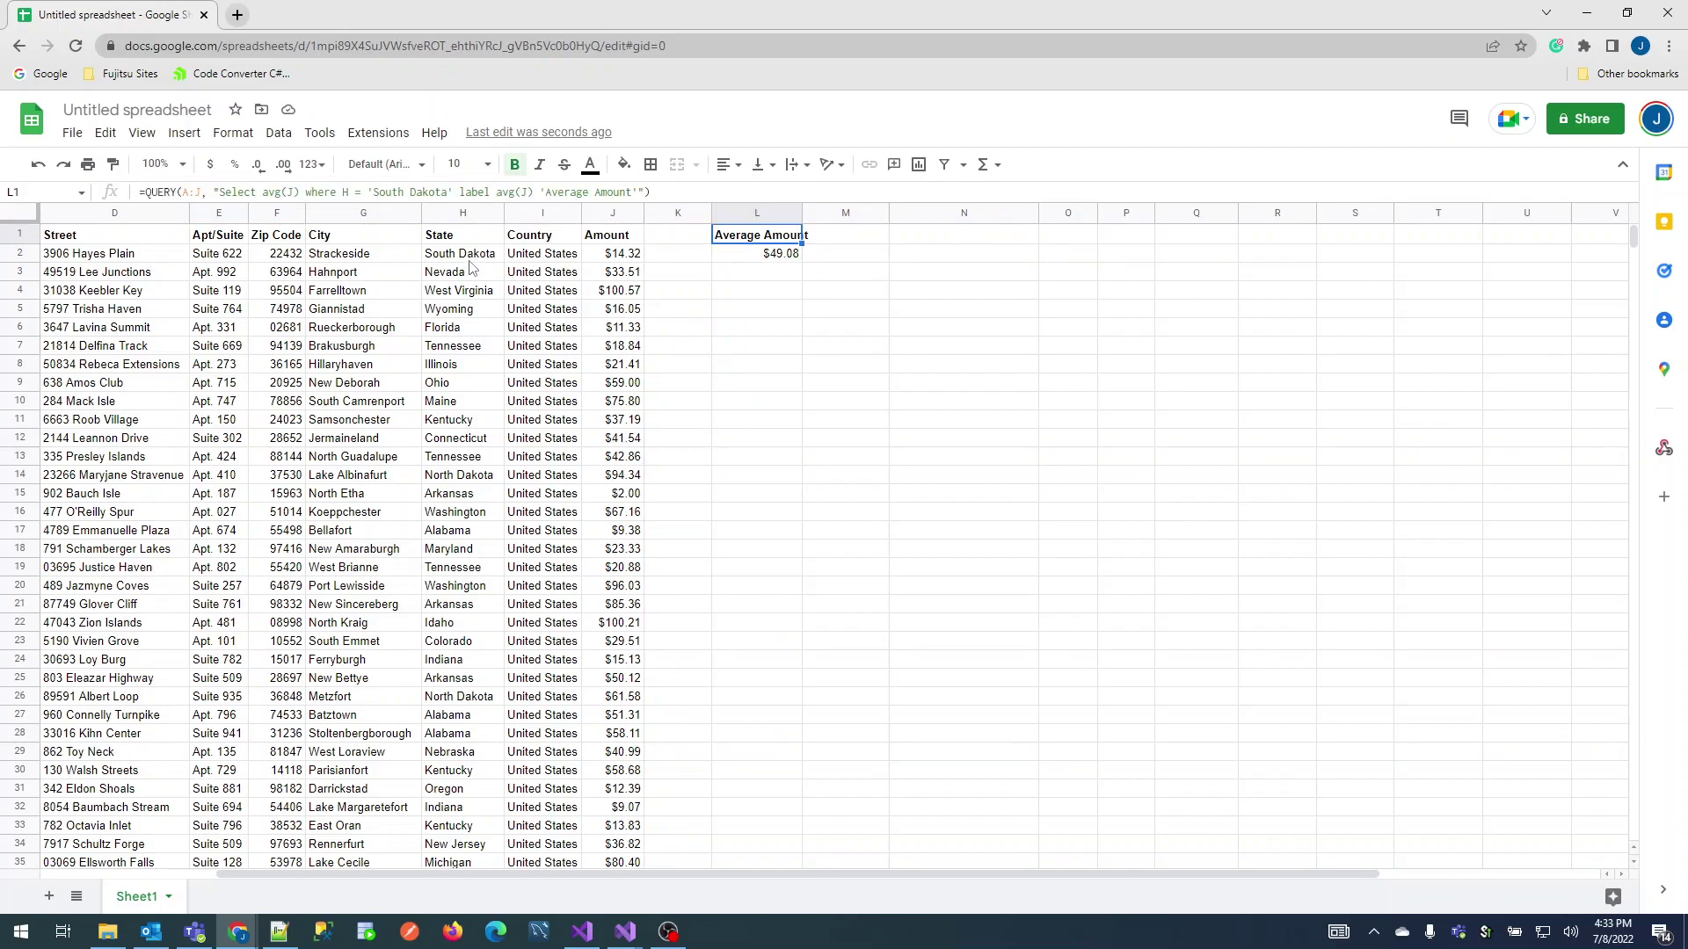
pyautogui.moveTo(587, 192); pyautogui.dragTo(545, 189)
pyautogui.write('Sum')
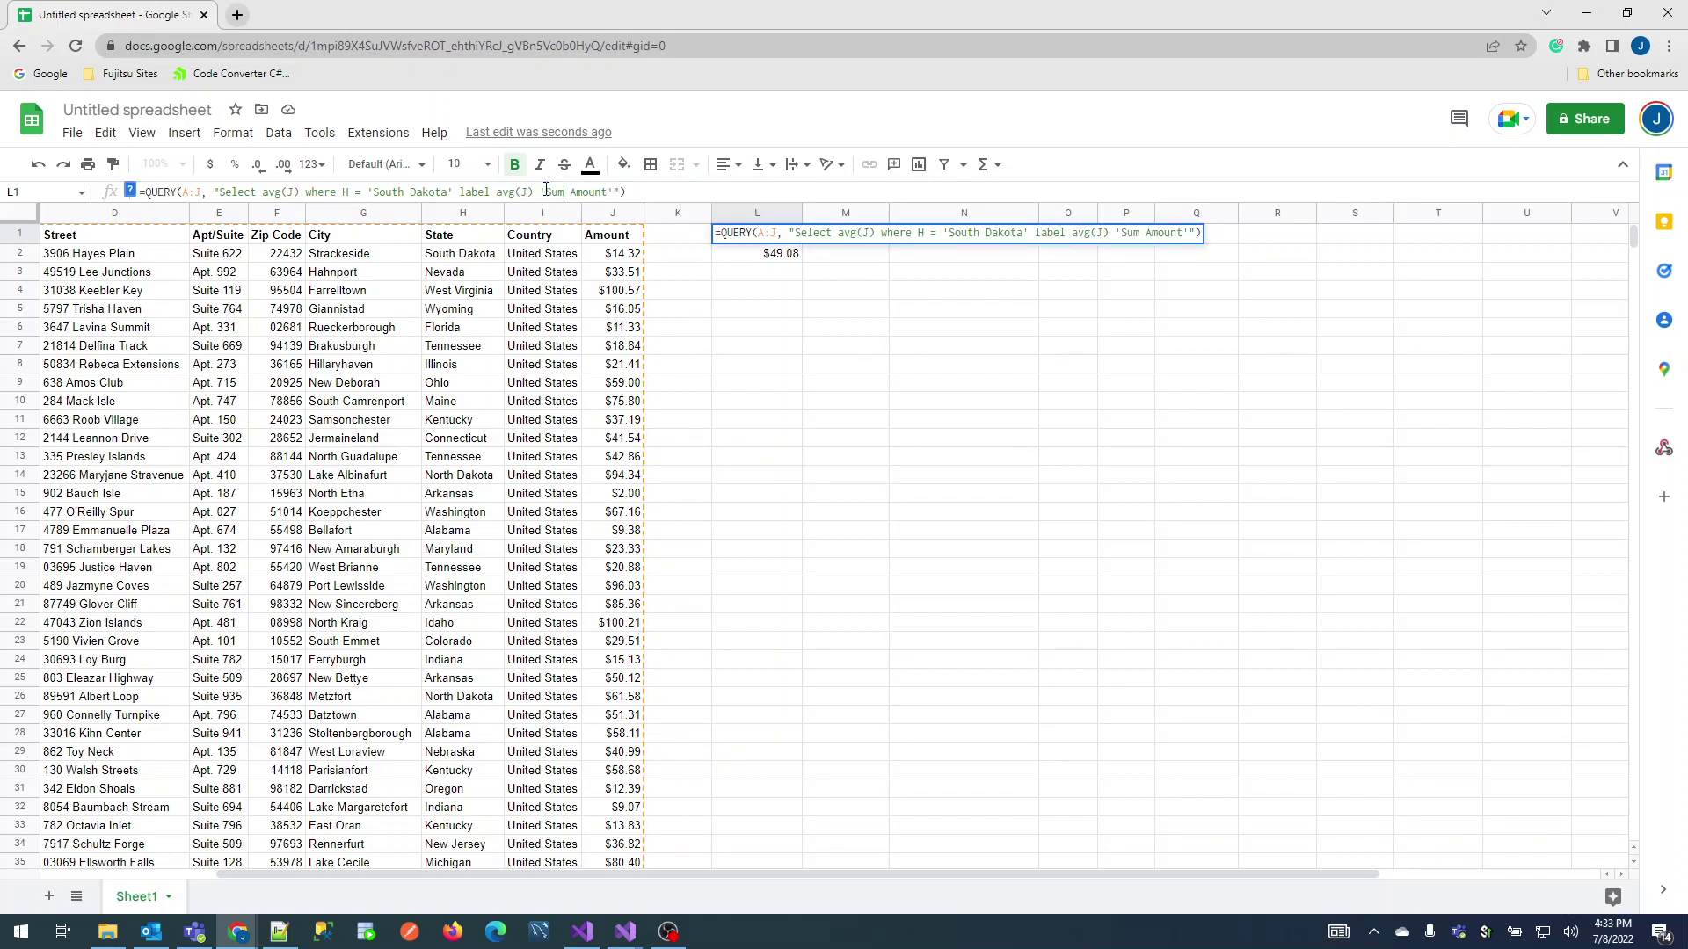
pyautogui.press('BackSpace')
pyautogui.press('BackSpace')
pyautogui.press('BackSpace')
pyautogui.write('Total')
pyautogui.press('BackSpace')
pyautogui.press('BackSpace')
pyautogui.press('BackSpace')
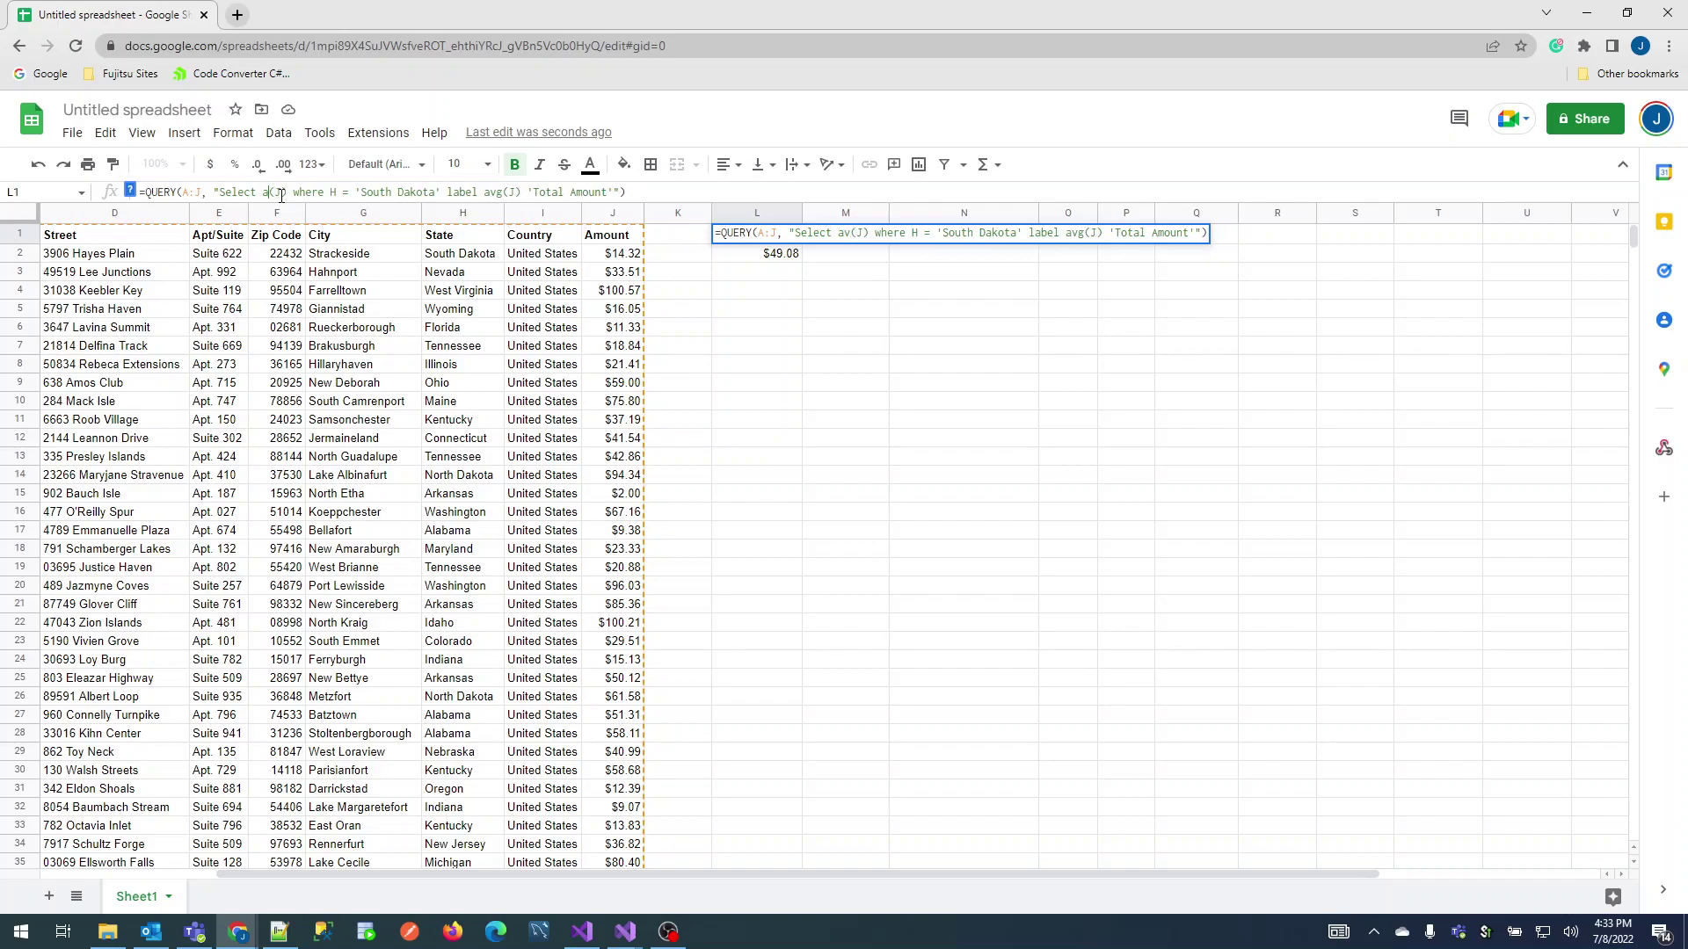
pyautogui.write('sum')
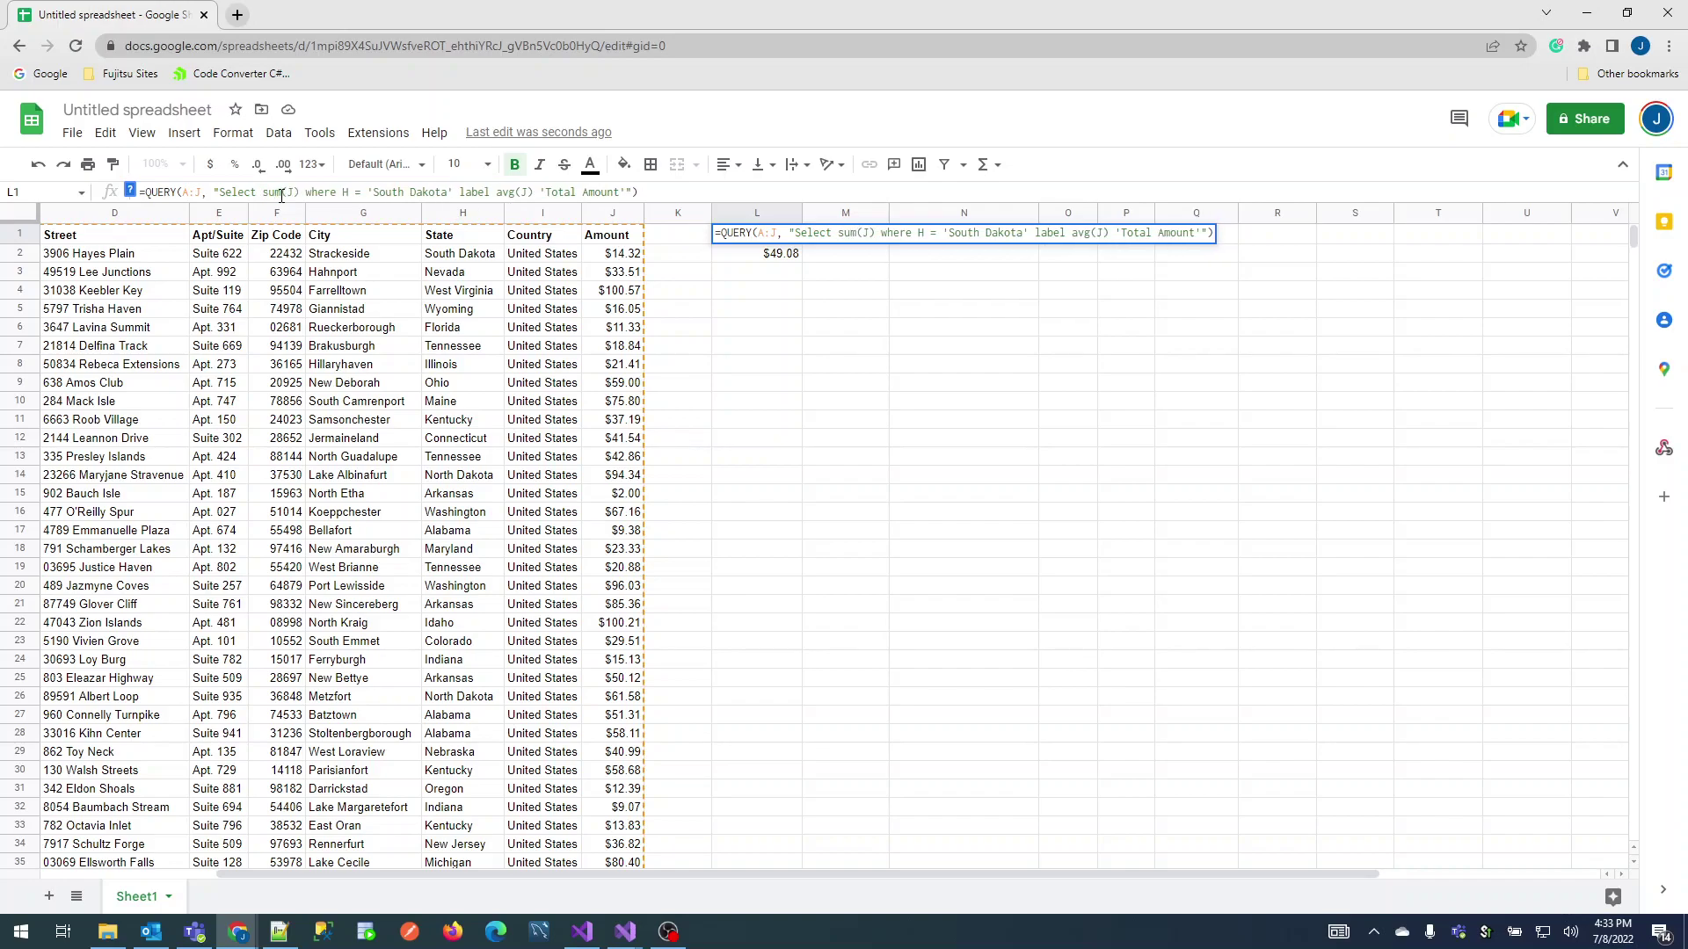
pyautogui.press('Return')
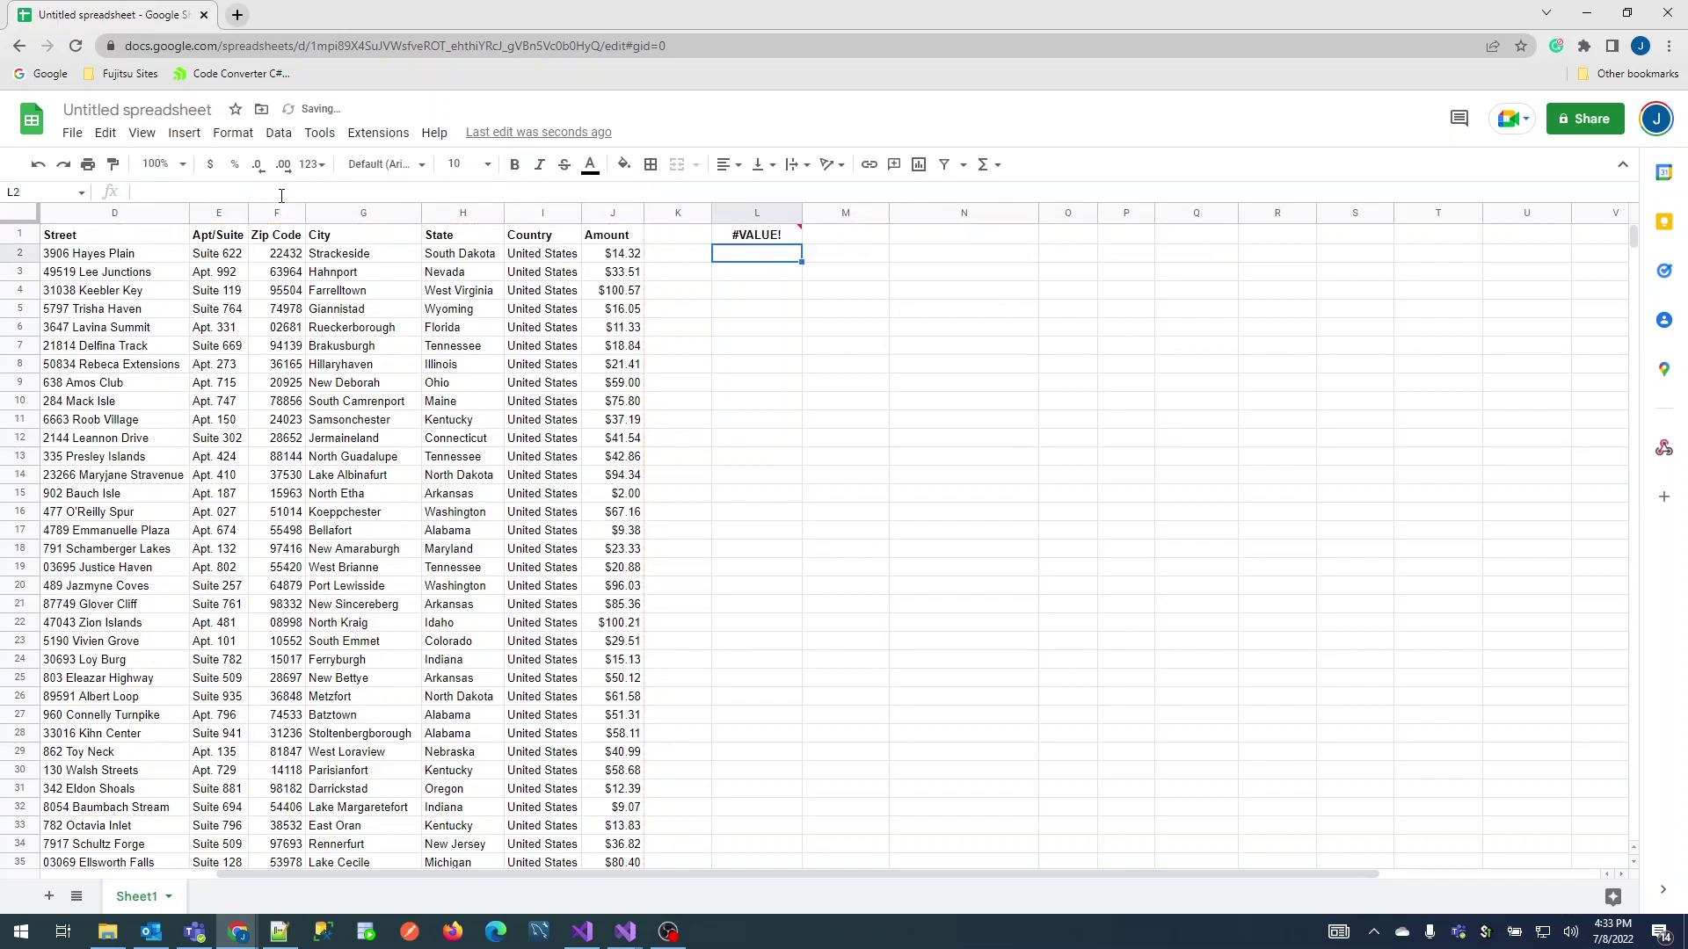
# Step: Check the error on the L1 query and compare the column in its label clause with the selected aggregate
pyautogui.press('Up')
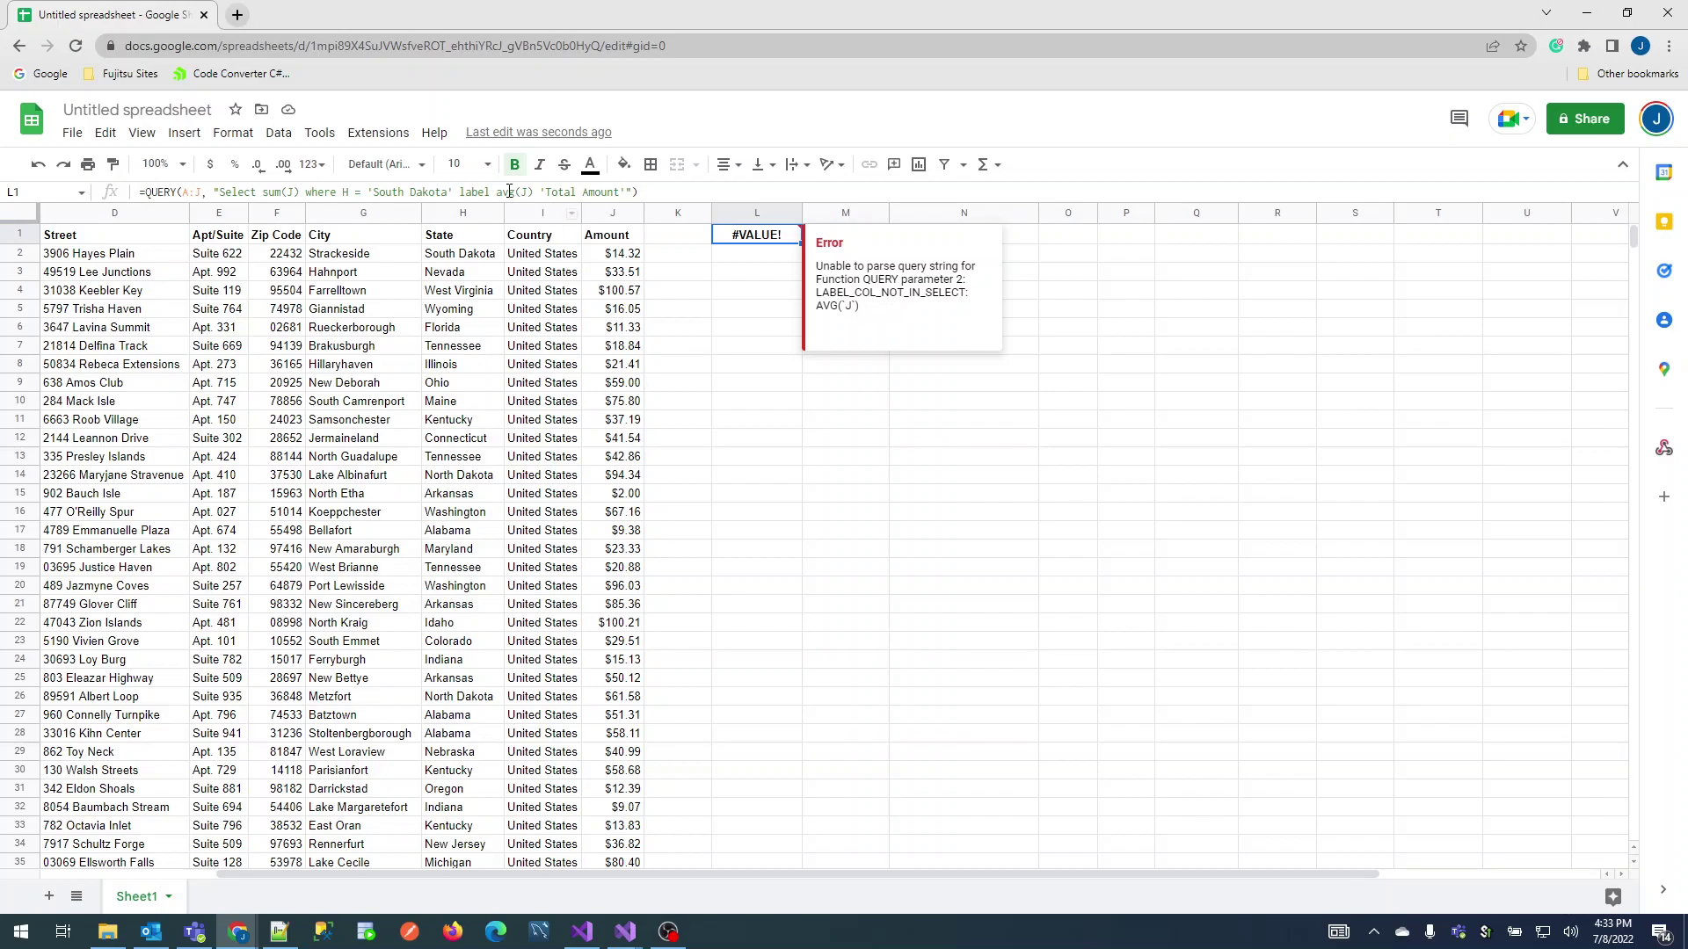
pyautogui.moveTo(756, 238)
pyautogui.moveTo(819, 308)
pyautogui.mouseDown()
pyautogui.moveTo(868, 311)
pyautogui.moveTo(819, 309)
pyautogui.mouseUp()
pyautogui.click(819, 309)
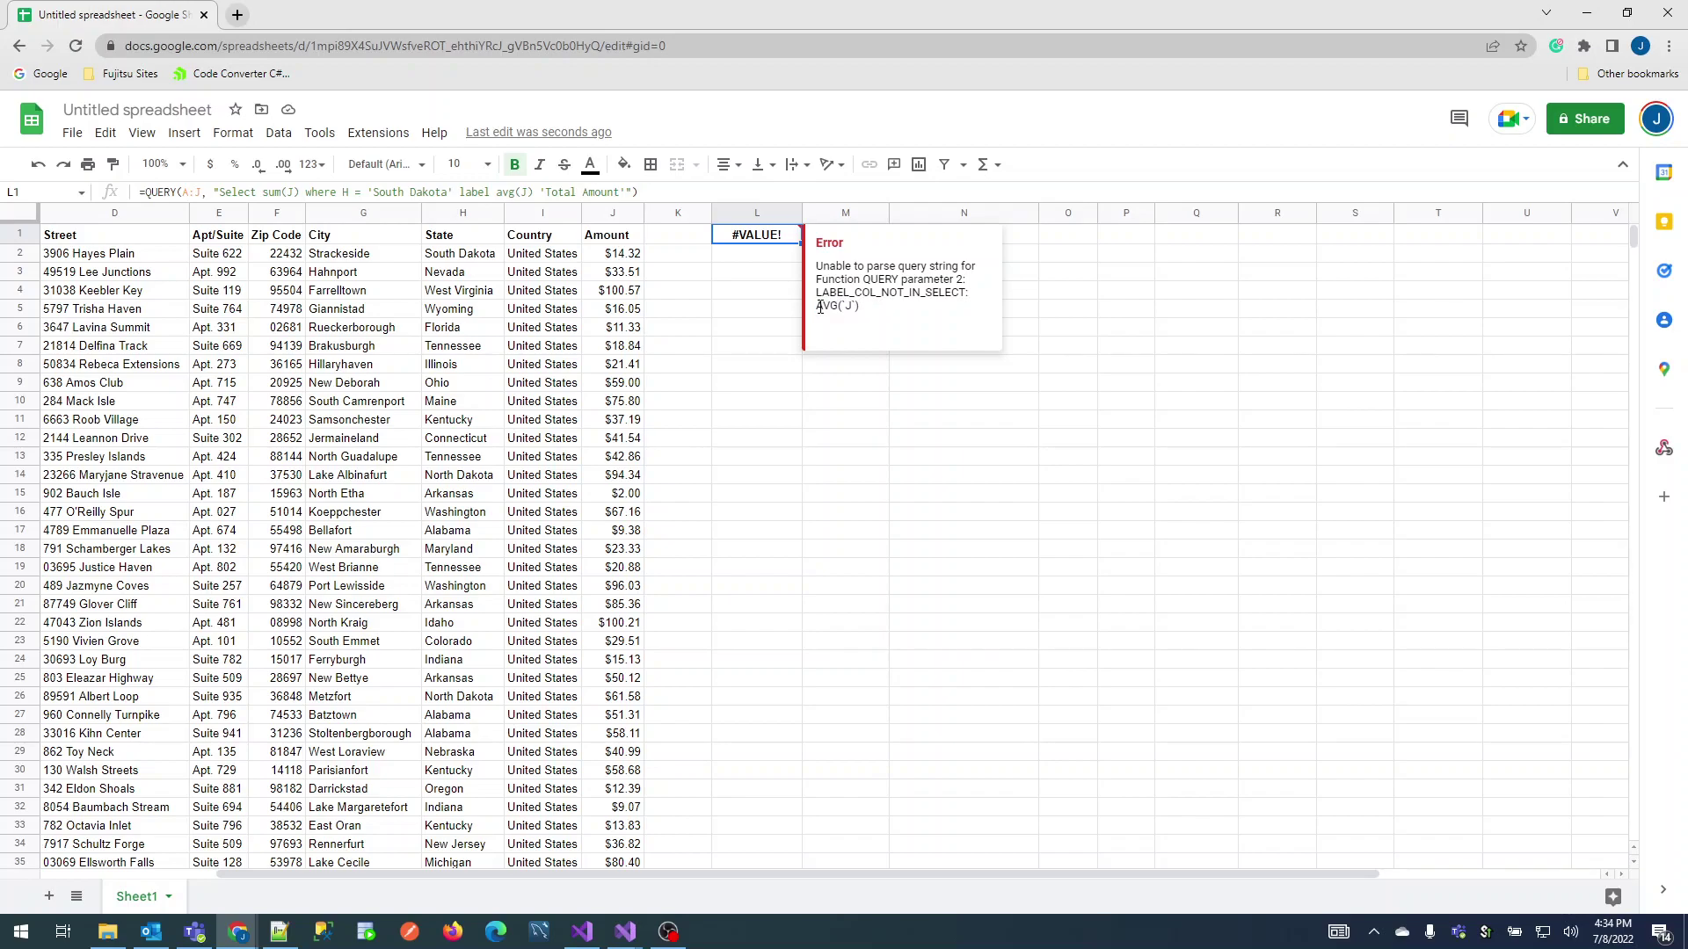
pyautogui.click(469, 194)
pyautogui.moveTo(499, 192); pyautogui.dragTo(532, 192)
pyautogui.click(532, 194)
pyautogui.moveTo(262, 193); pyautogui.dragTo(299, 192)
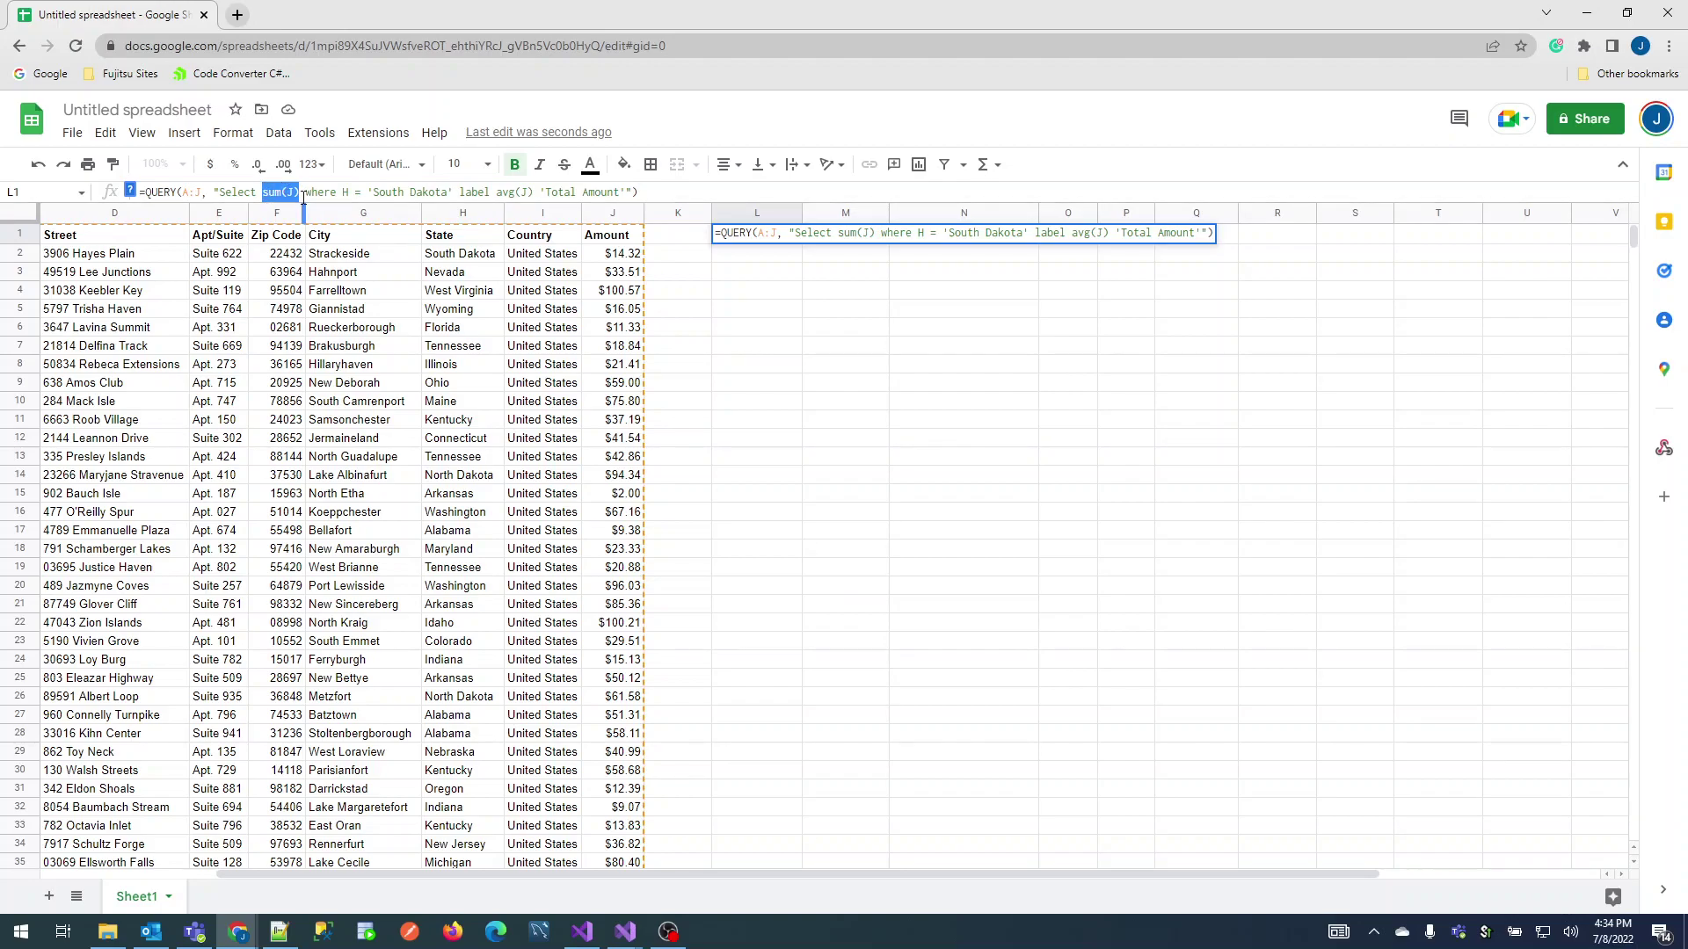
# Step: Change avg(J) in the label clause of the L1 query to sum(J)
pyautogui.click(516, 192)
pyautogui.press('BackSpace')
pyautogui.press('BackSpace')
pyautogui.press('BackSpace')
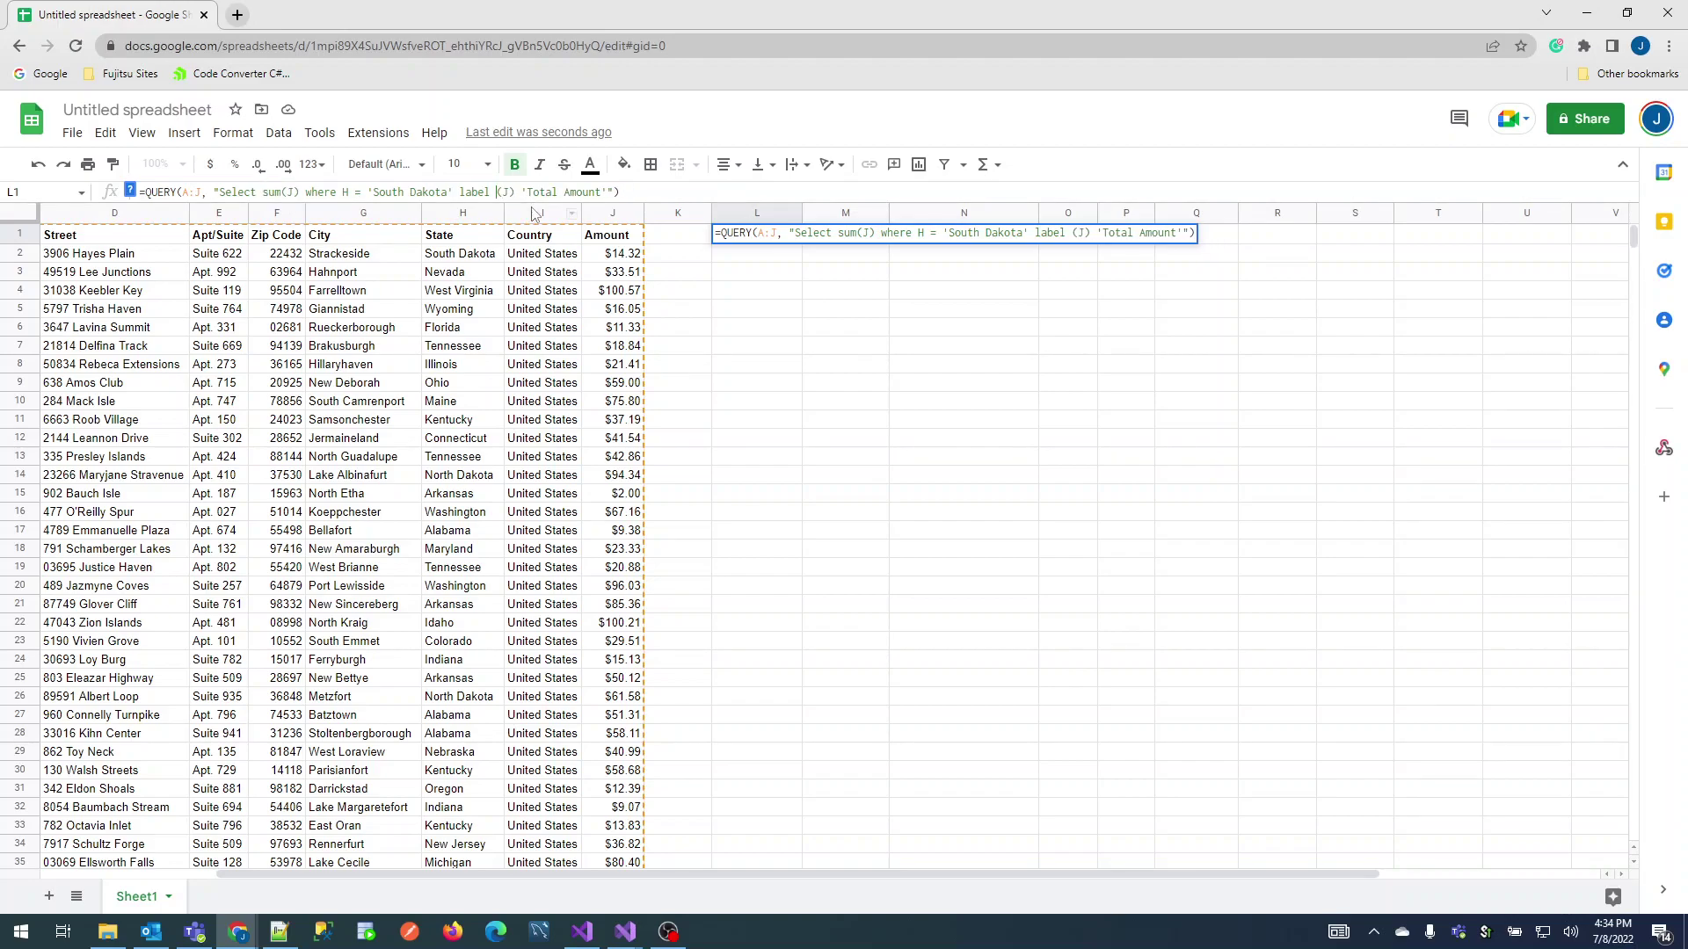
pyautogui.write('sum')
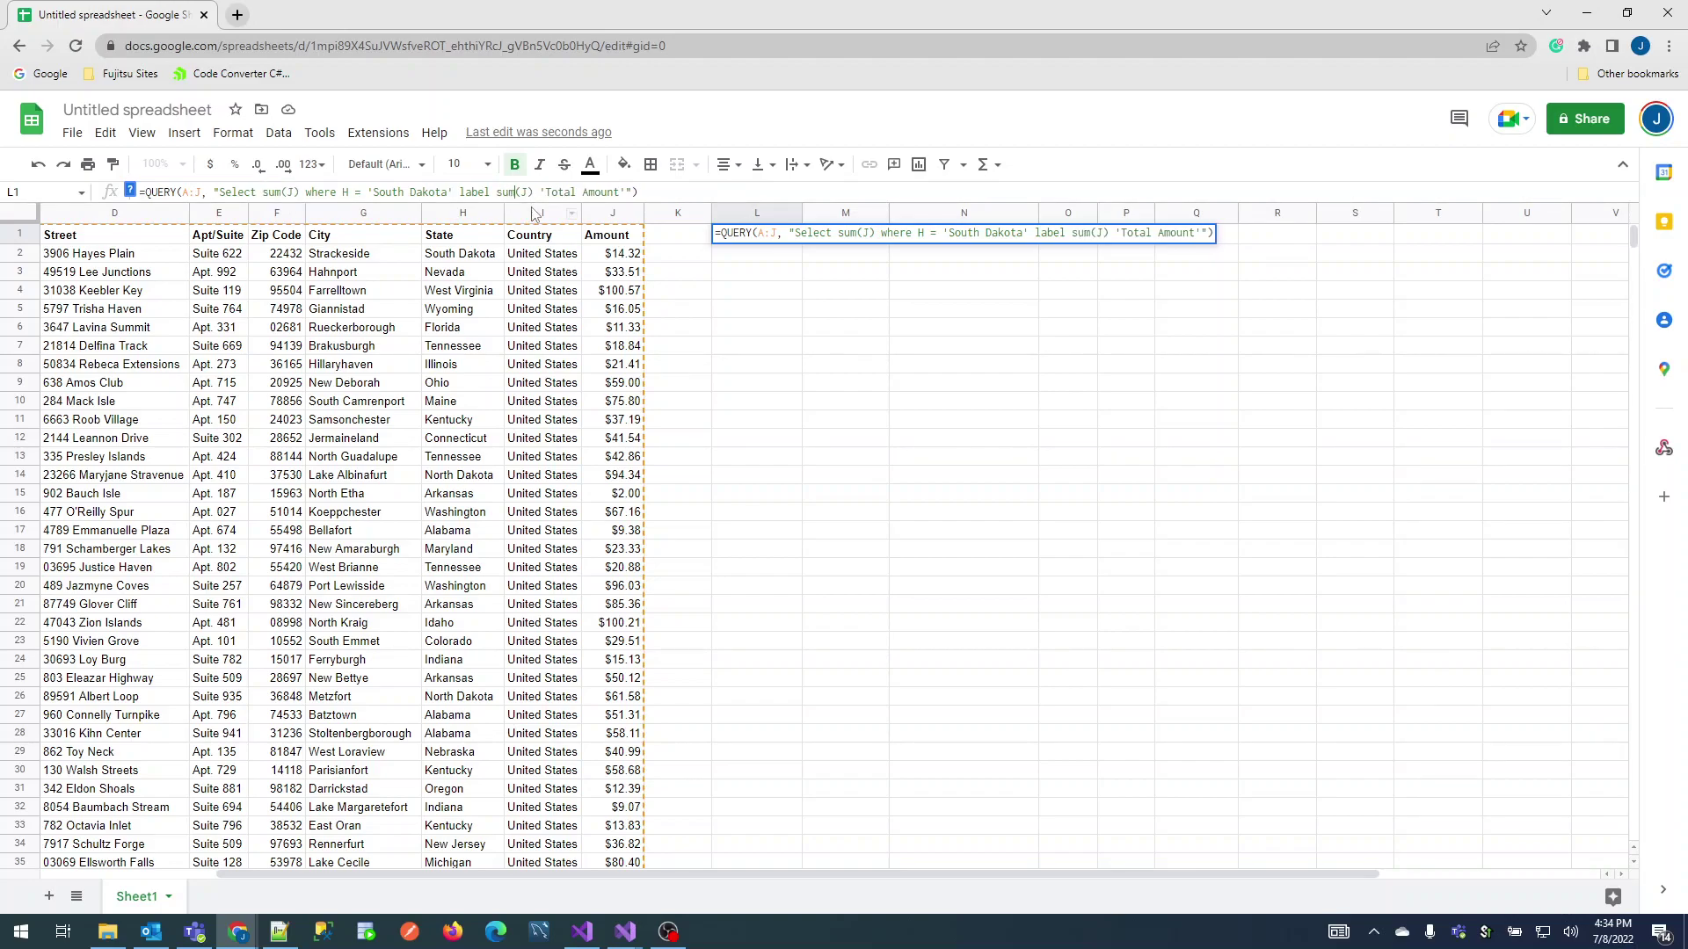
pyautogui.press('Return')
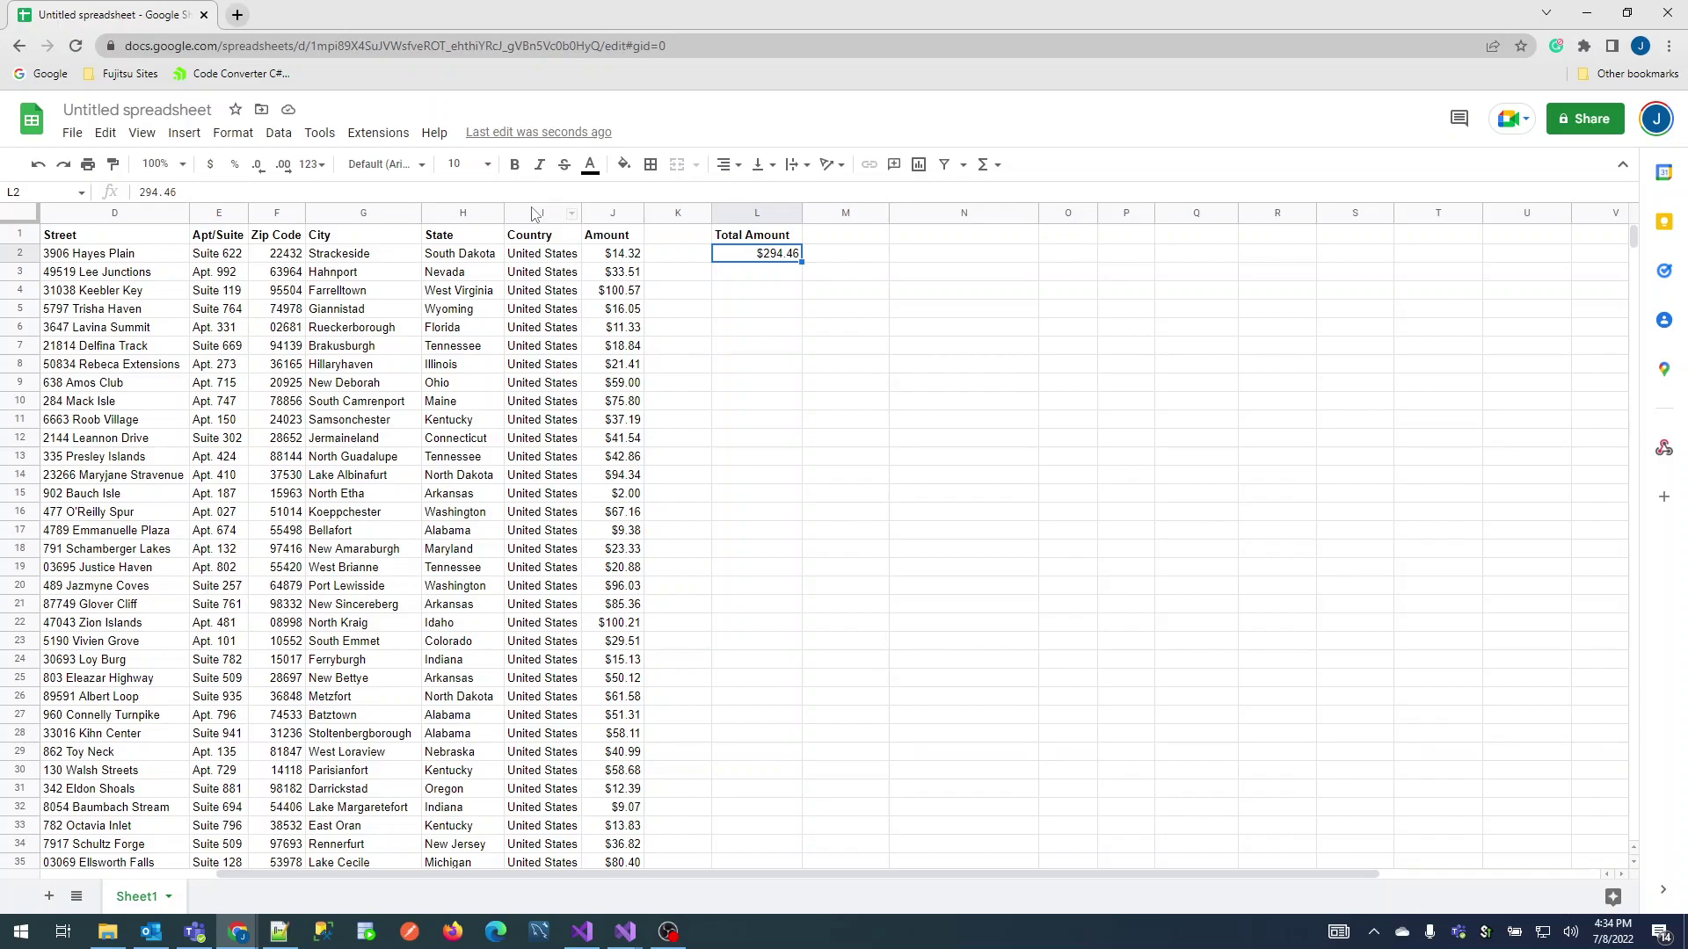
pyautogui.click(730, 239)
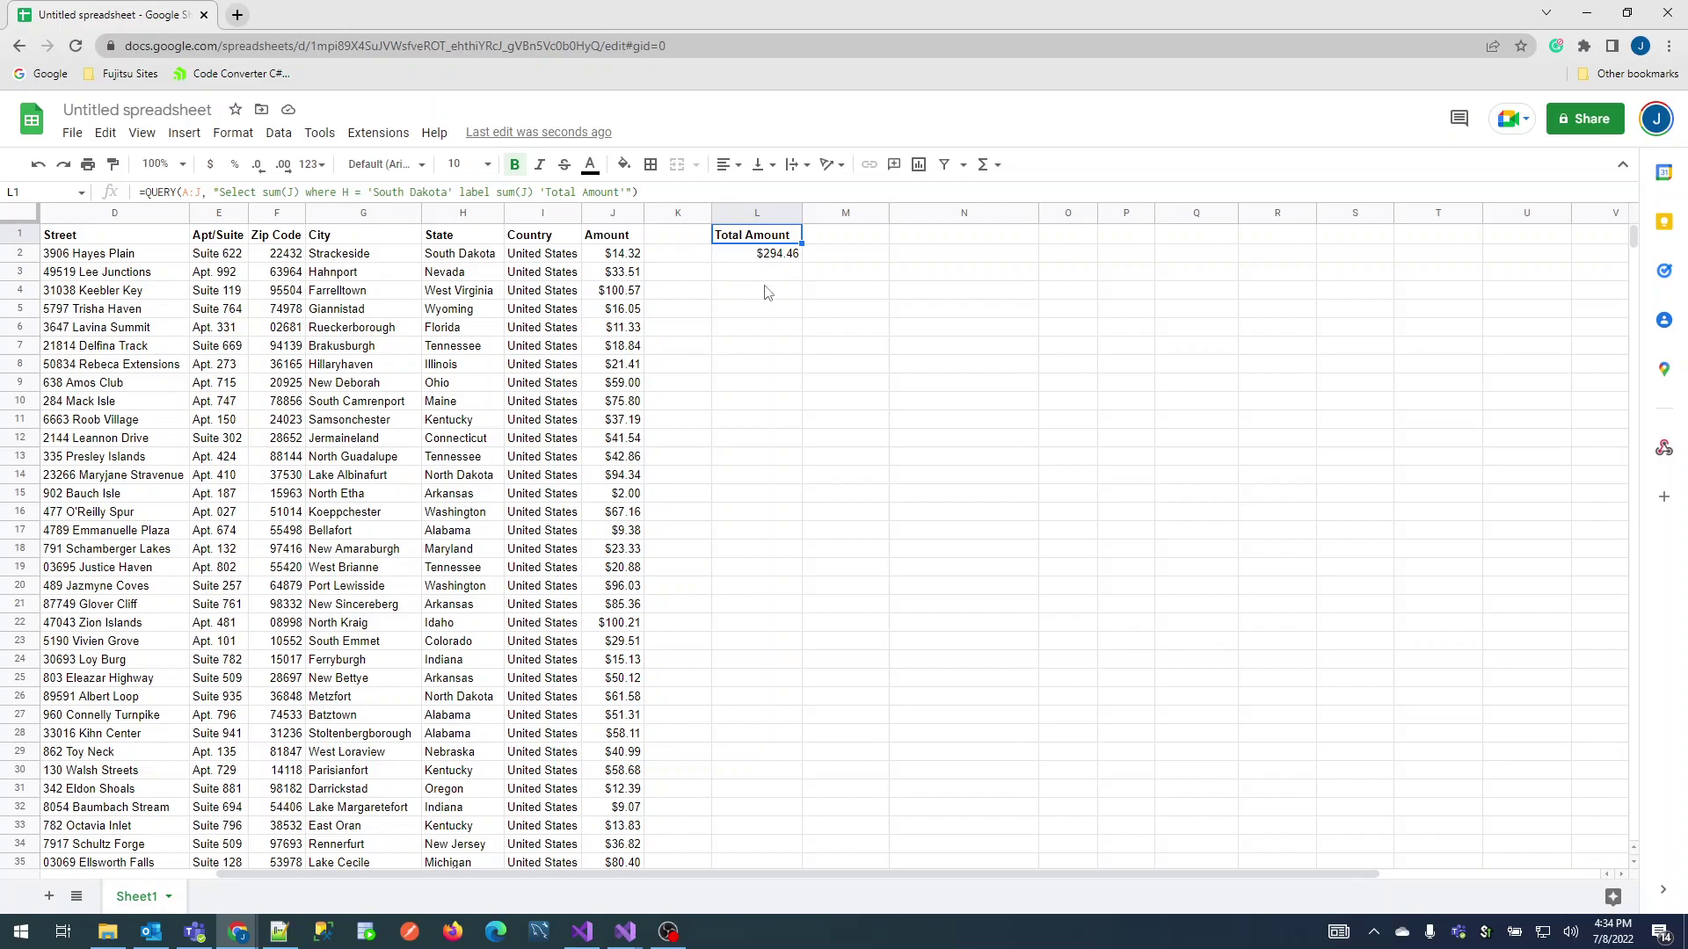
pyautogui.click(760, 312)
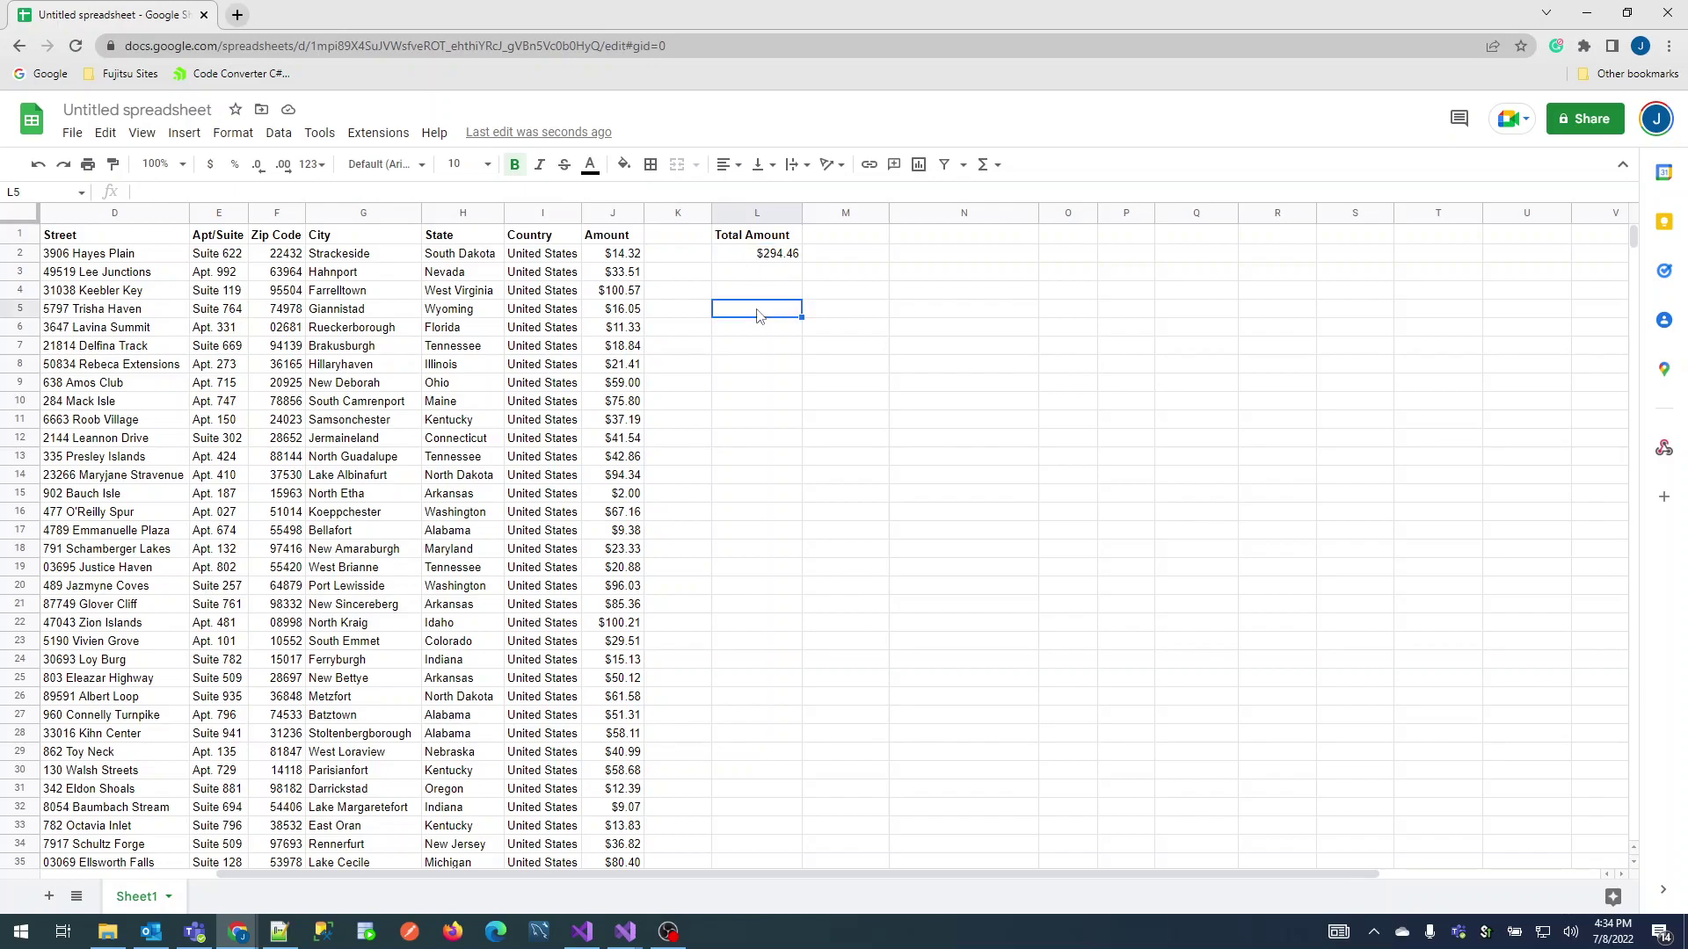